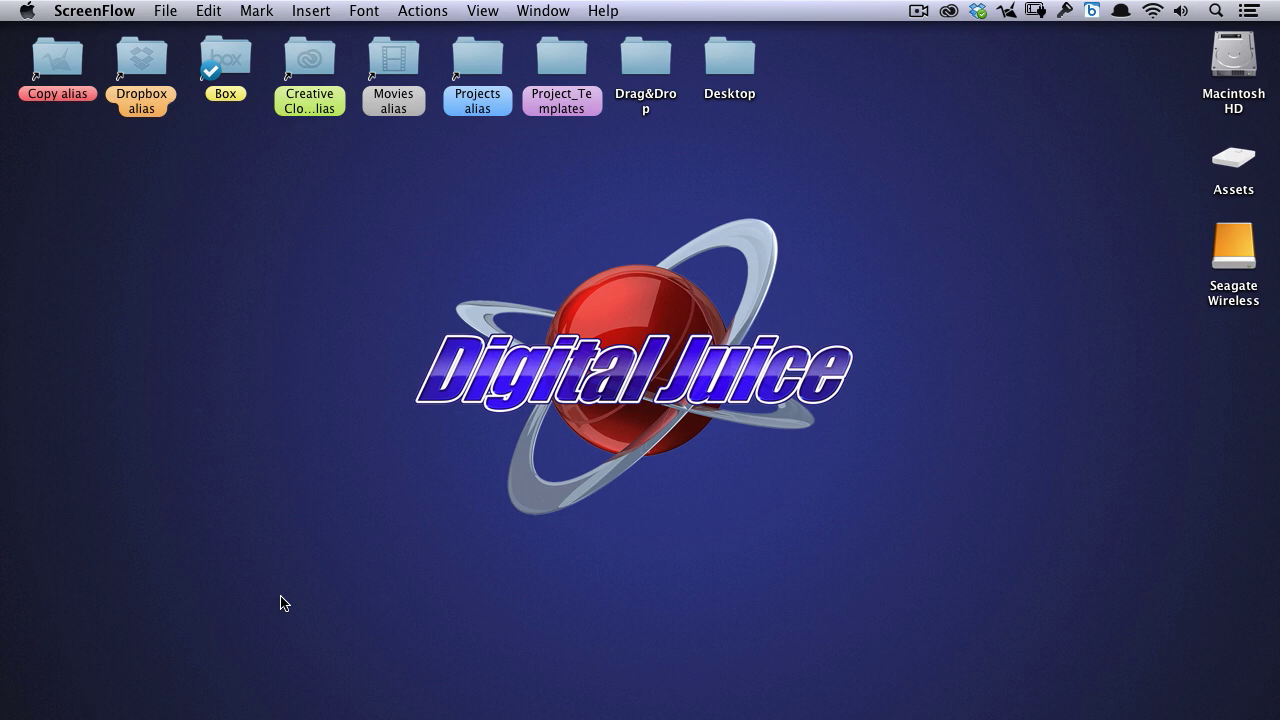
- Switch to Firefox and open the Digital Juice Downloads page in the signed-in Digital Juice account
key(super+Tab)
key(super+Tab)
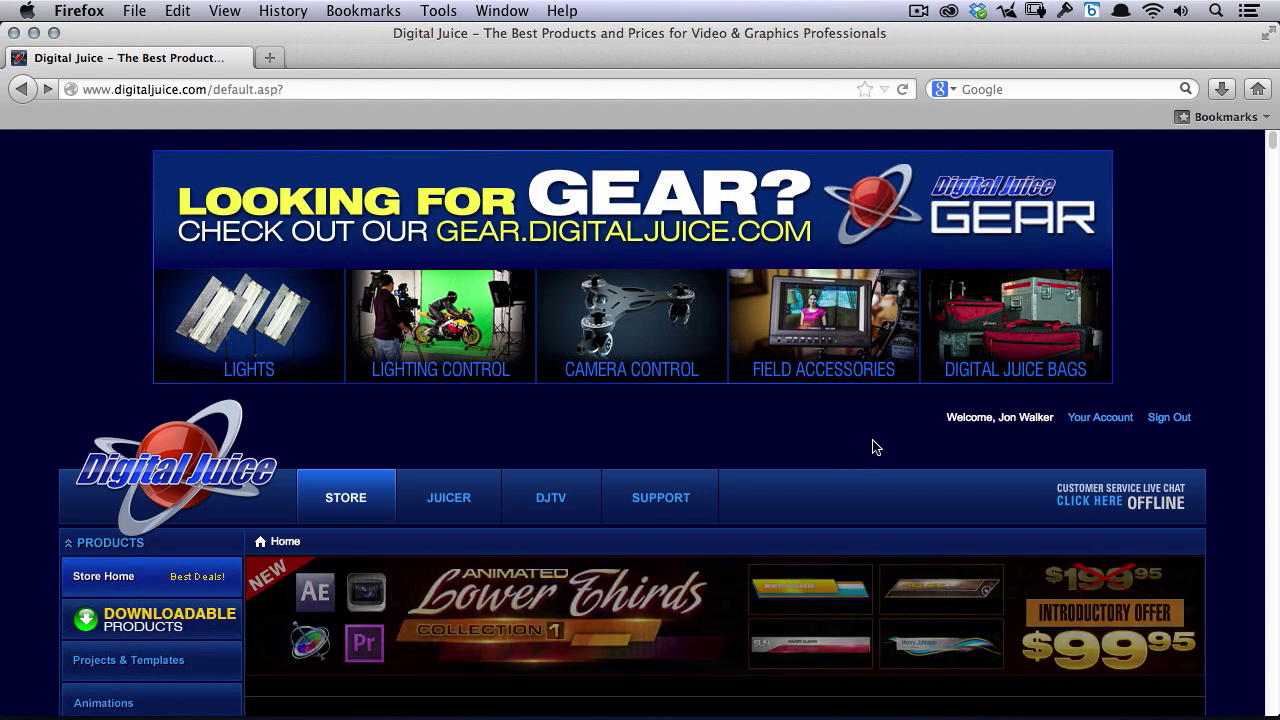
click(1091, 422)
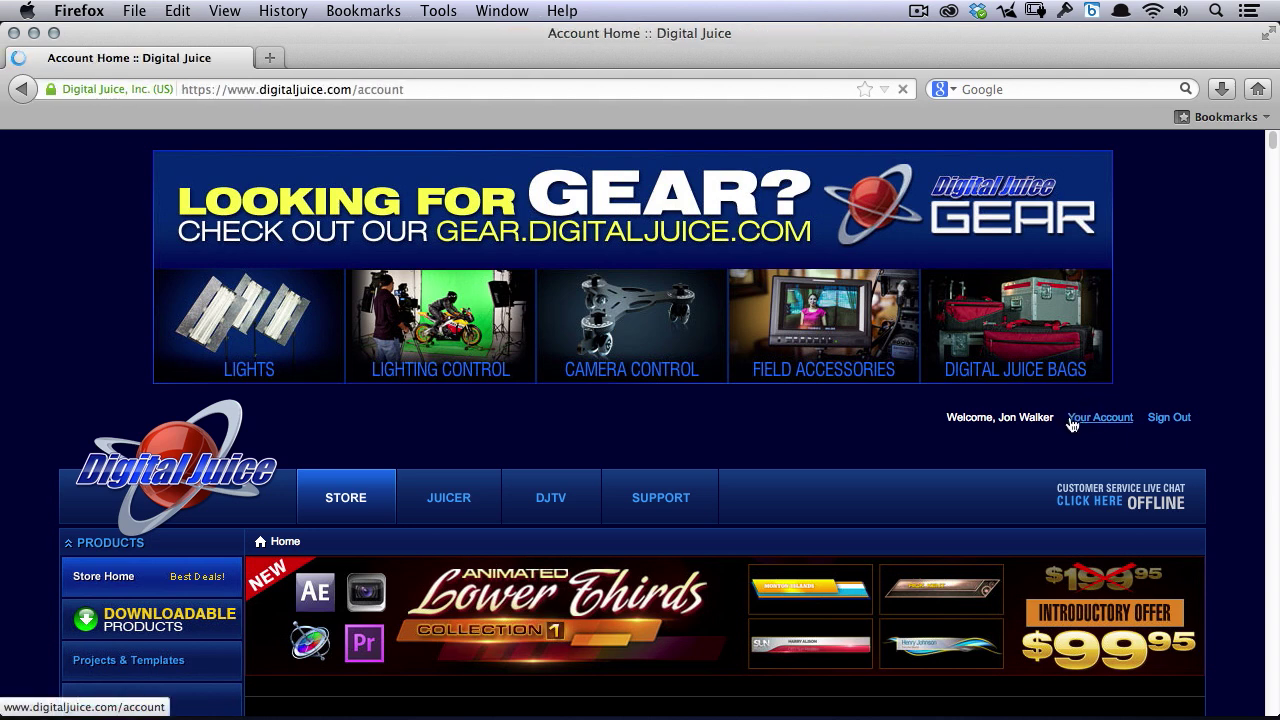
scroll(20, 510, down, 3)
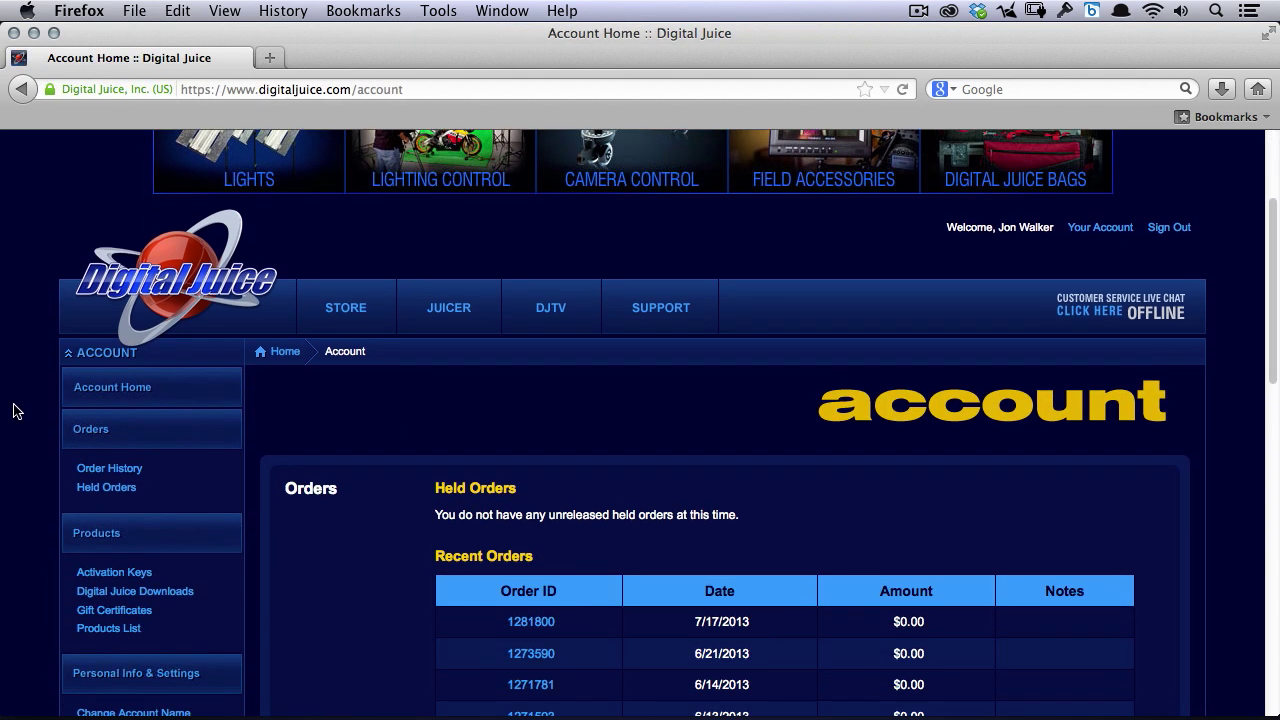
click(181, 592)
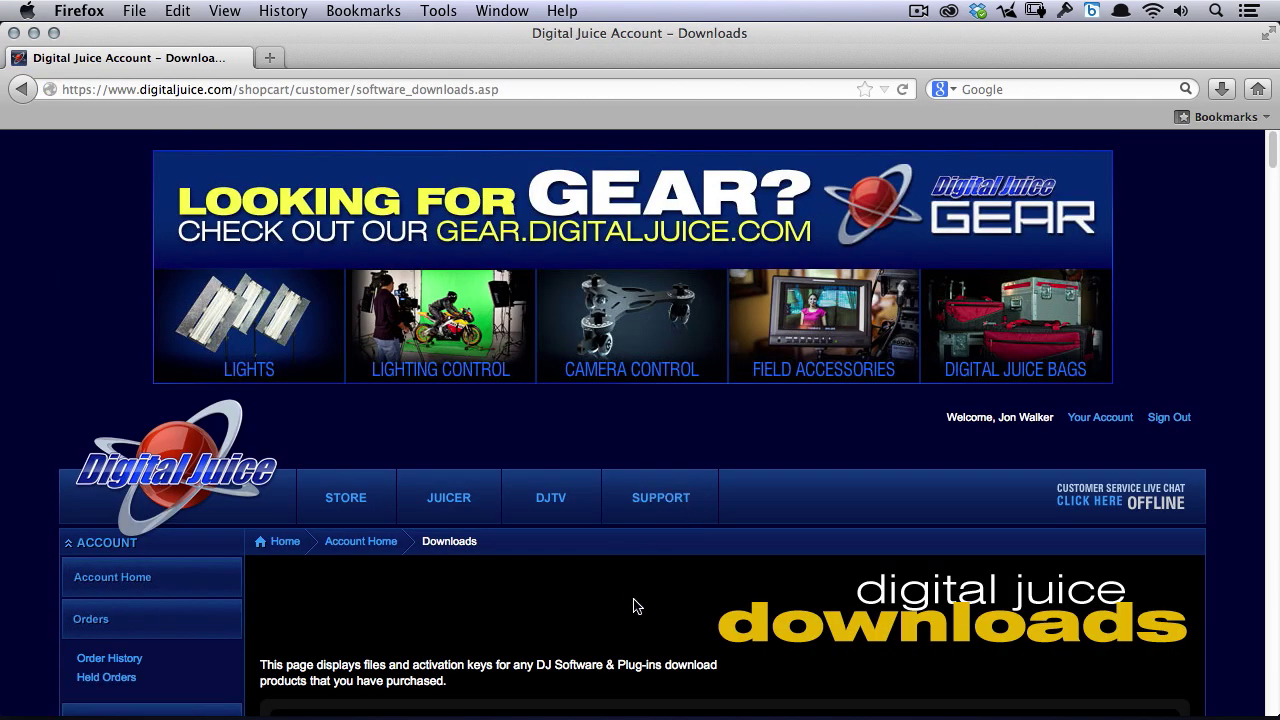
- Look through the purchased Drag And Drop products on the downloads page, from Light Leaks down to Light Sweeps
scroll(640, 560, down, 5)
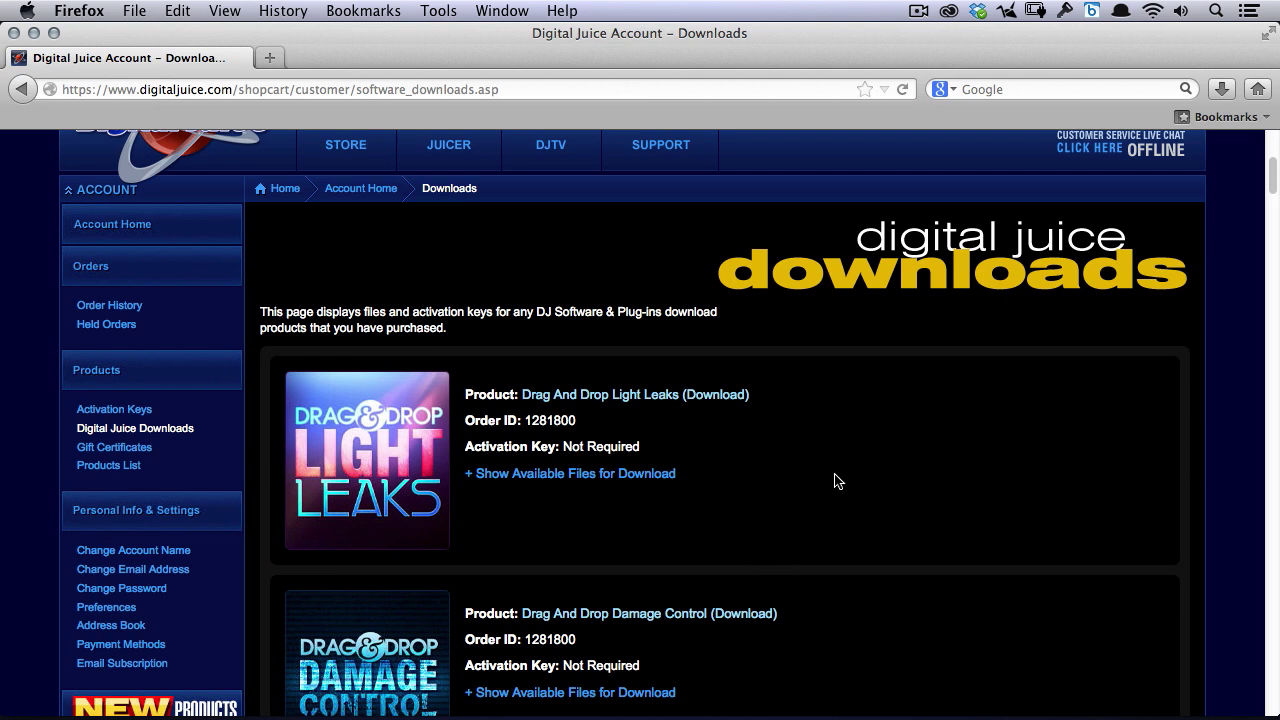
scroll(872, 470, down, 2)
scroll(872, 458, down, 2)
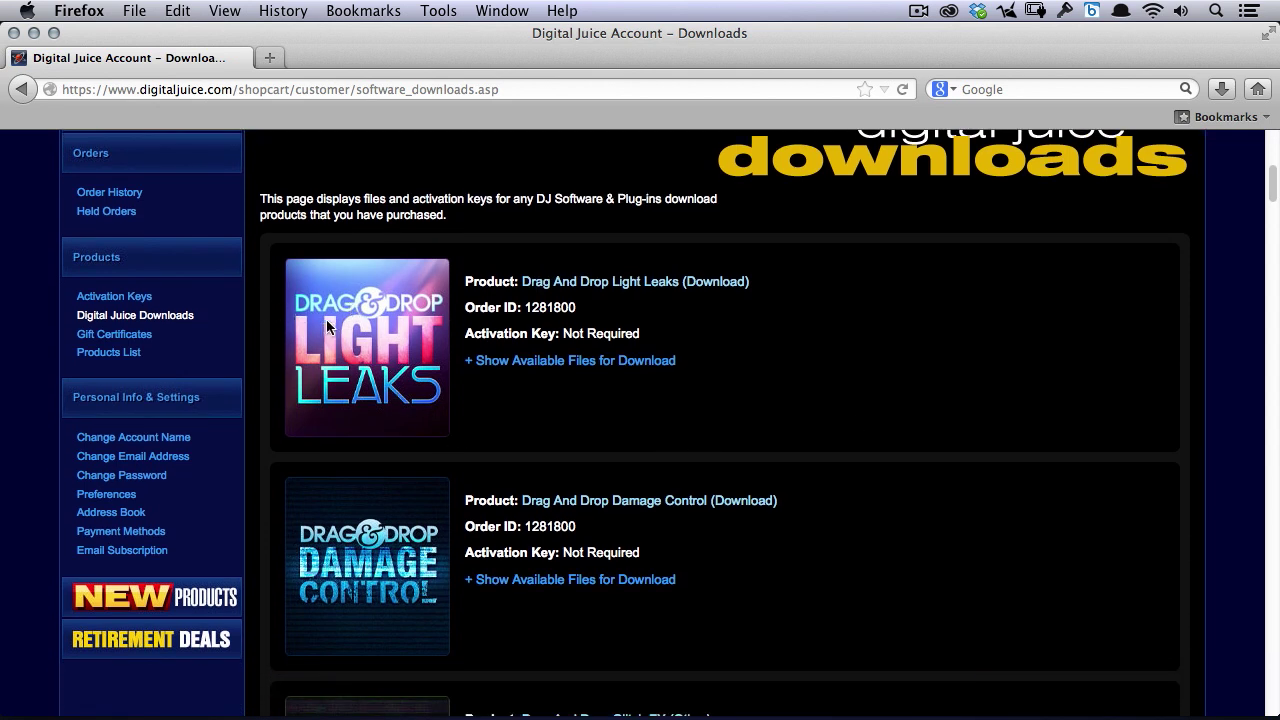
scroll(966, 311, down, 8)
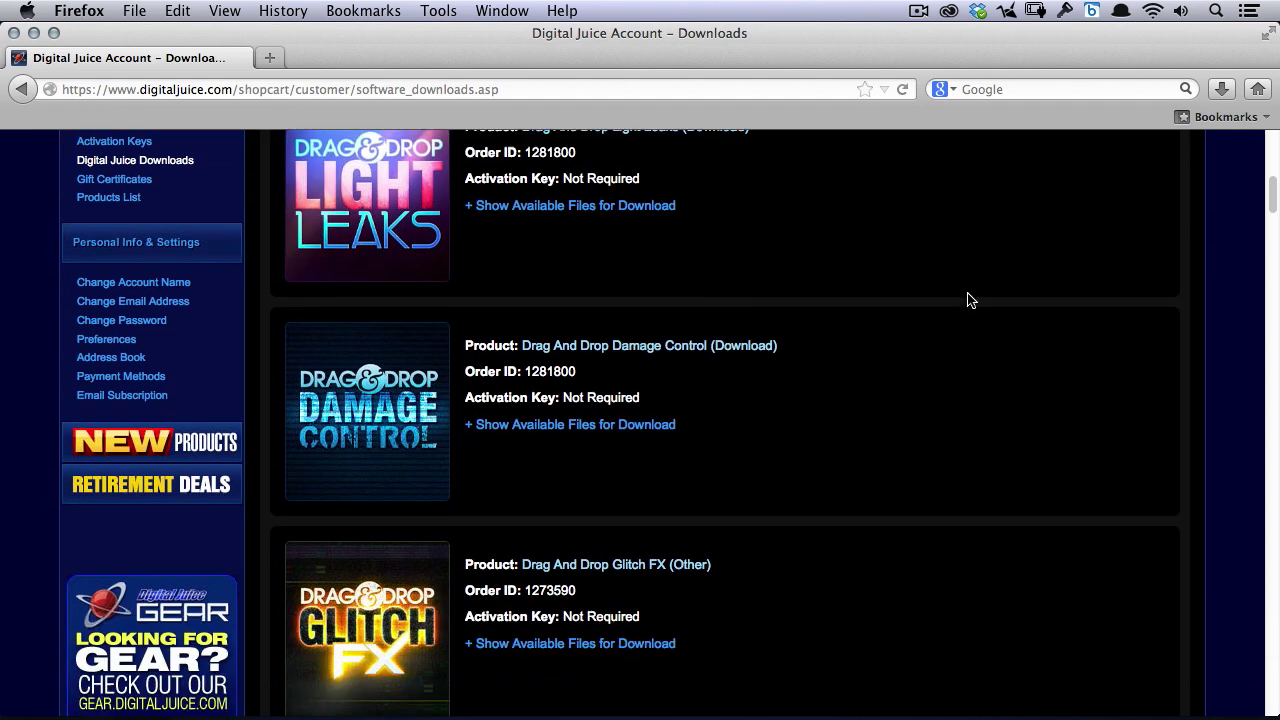
scroll(980, 440, down, 9)
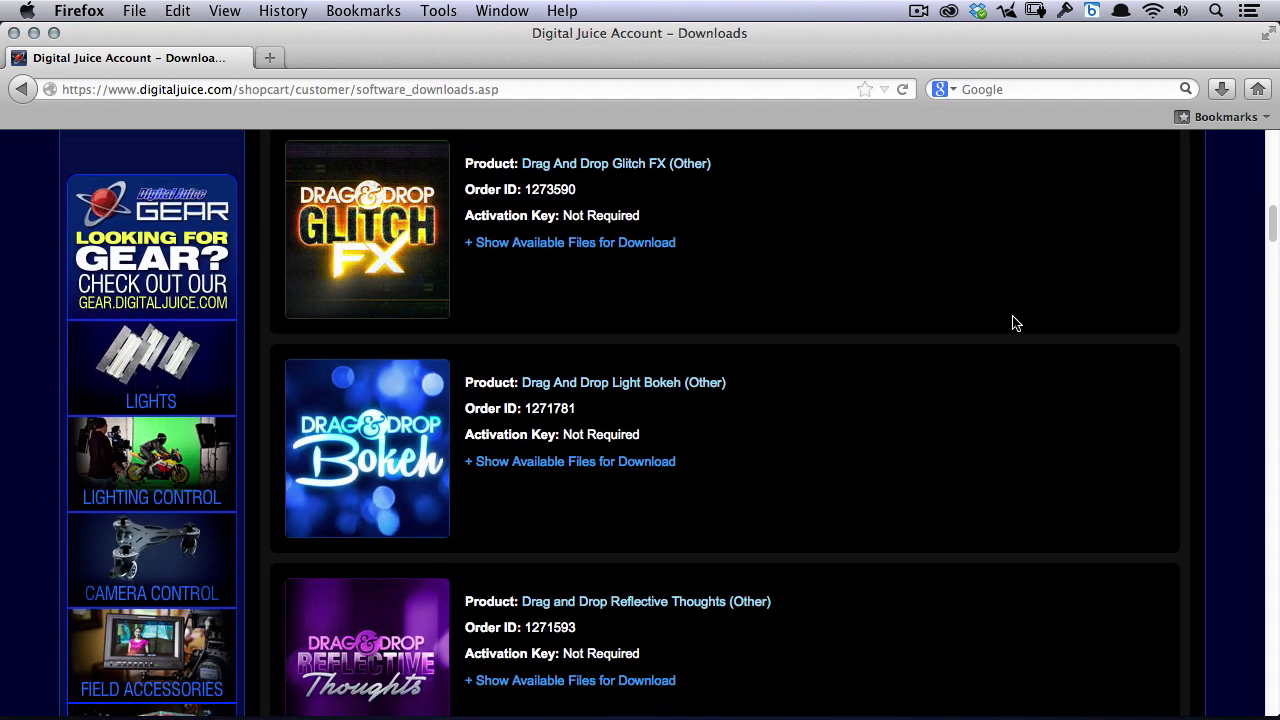
scroll(1000, 420, down, 8)
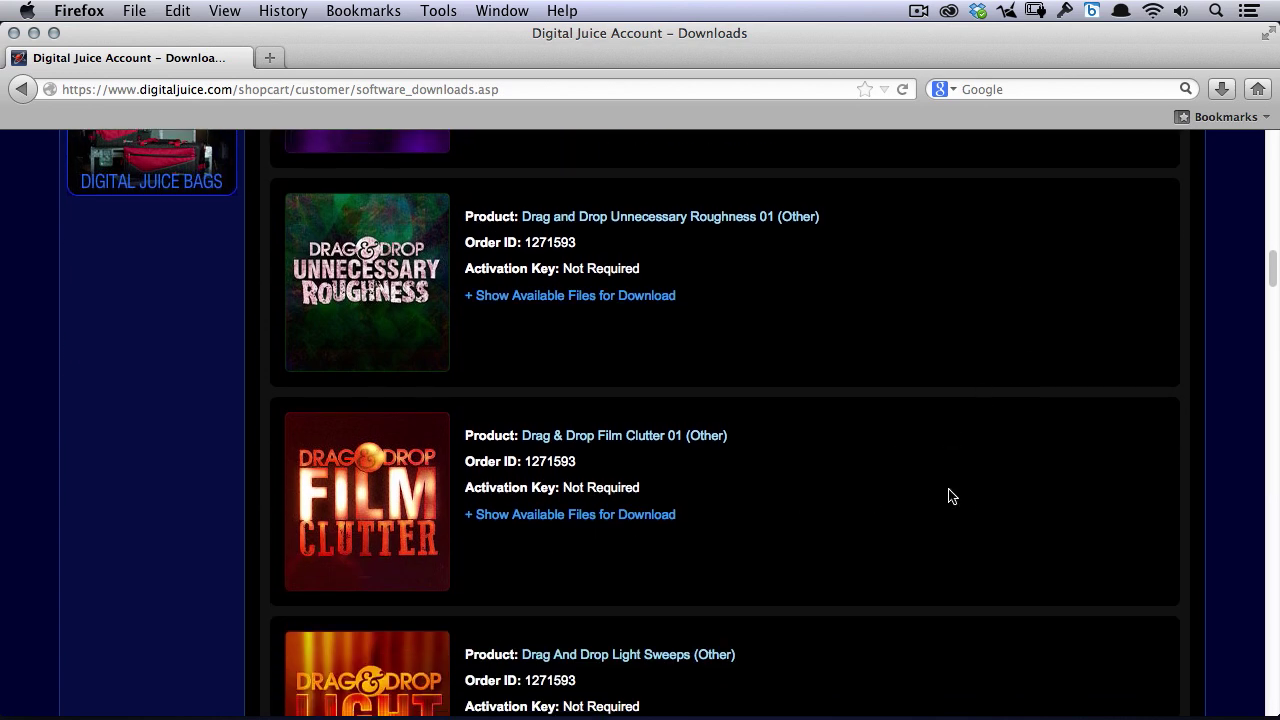
scroll(940, 494, down, 4)
scroll(930, 430, up, 12)
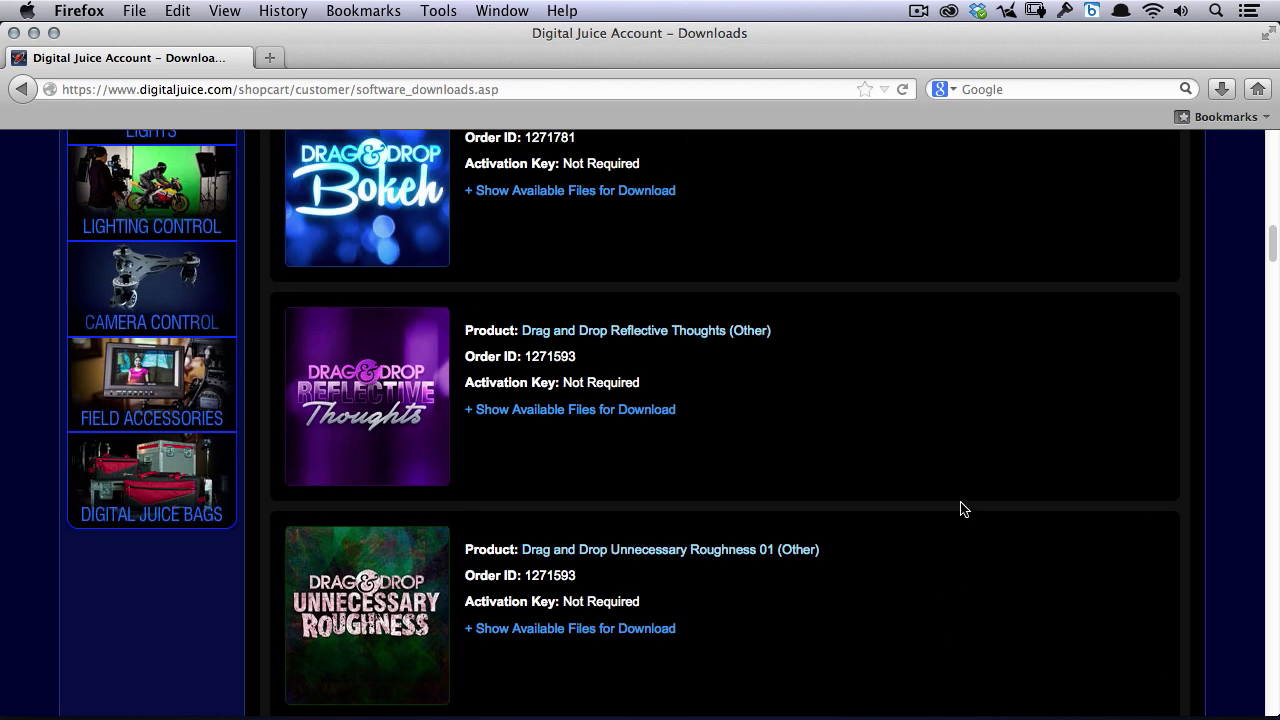
scroll(945, 500, up, 8)
scroll(958, 655, up, 10)
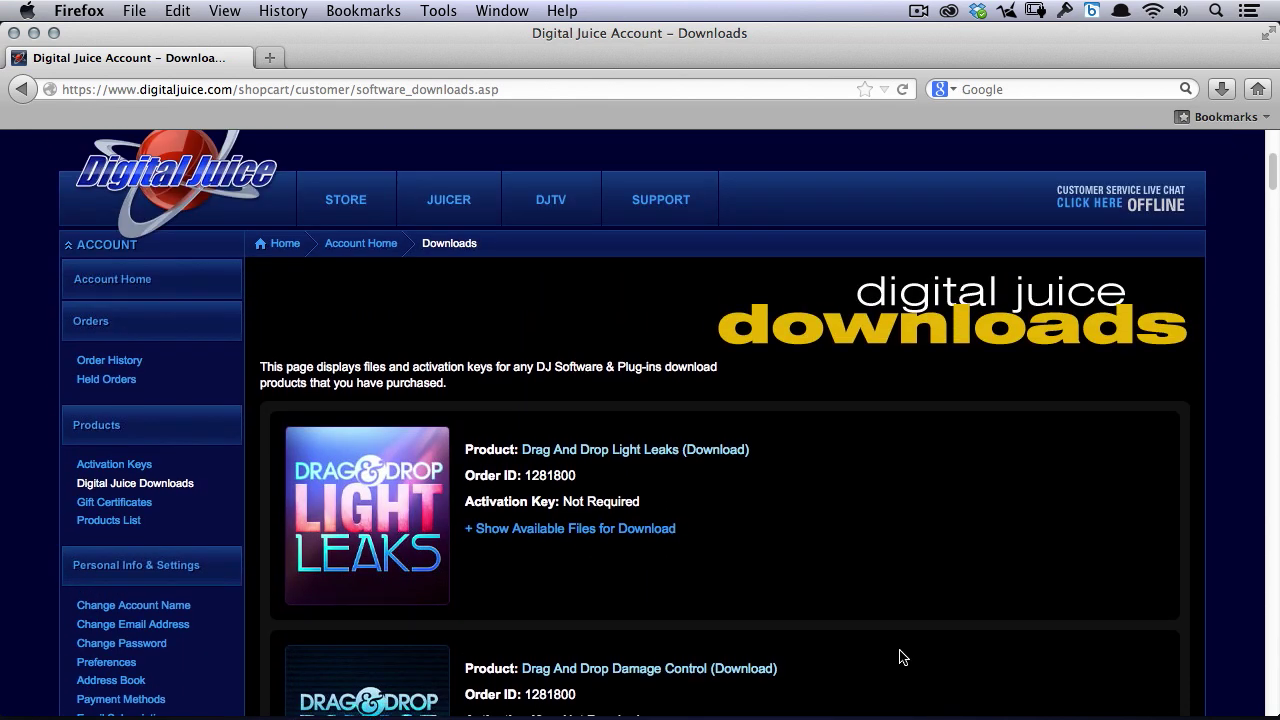
scroll(900, 560, down, 3)
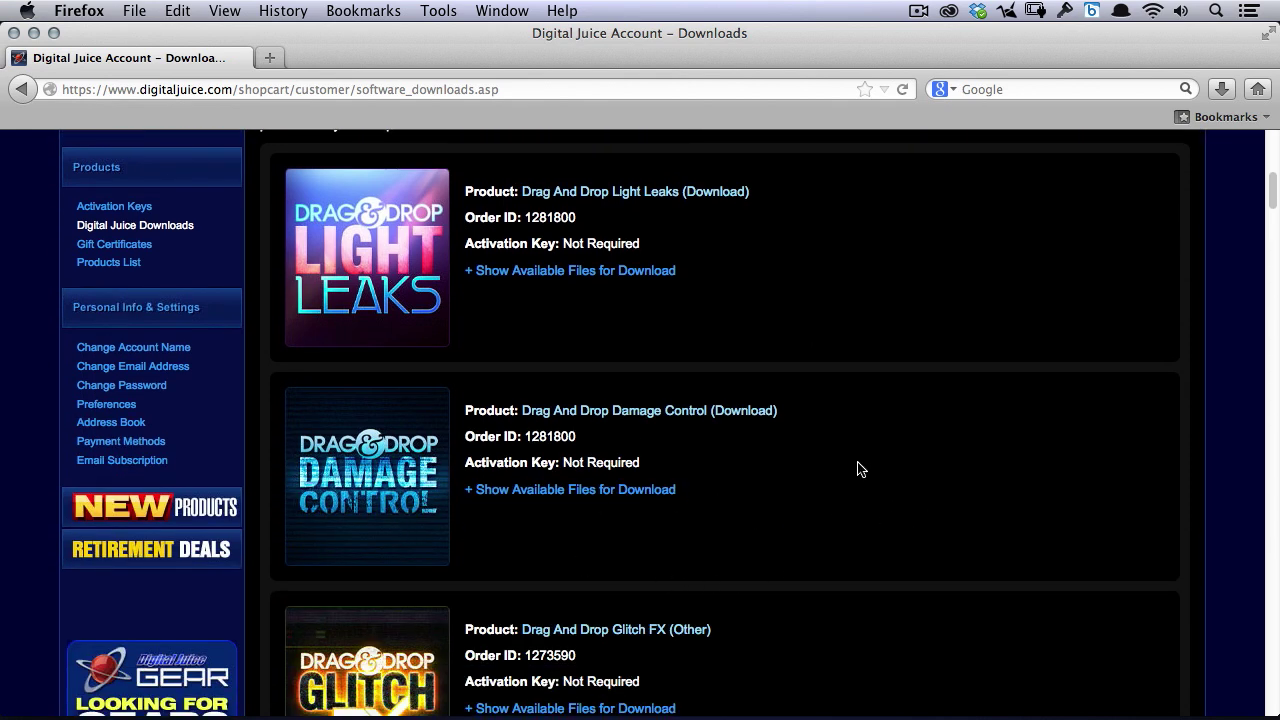
scroll(905, 460, down, 3)
scroll(960, 400, up, 5)
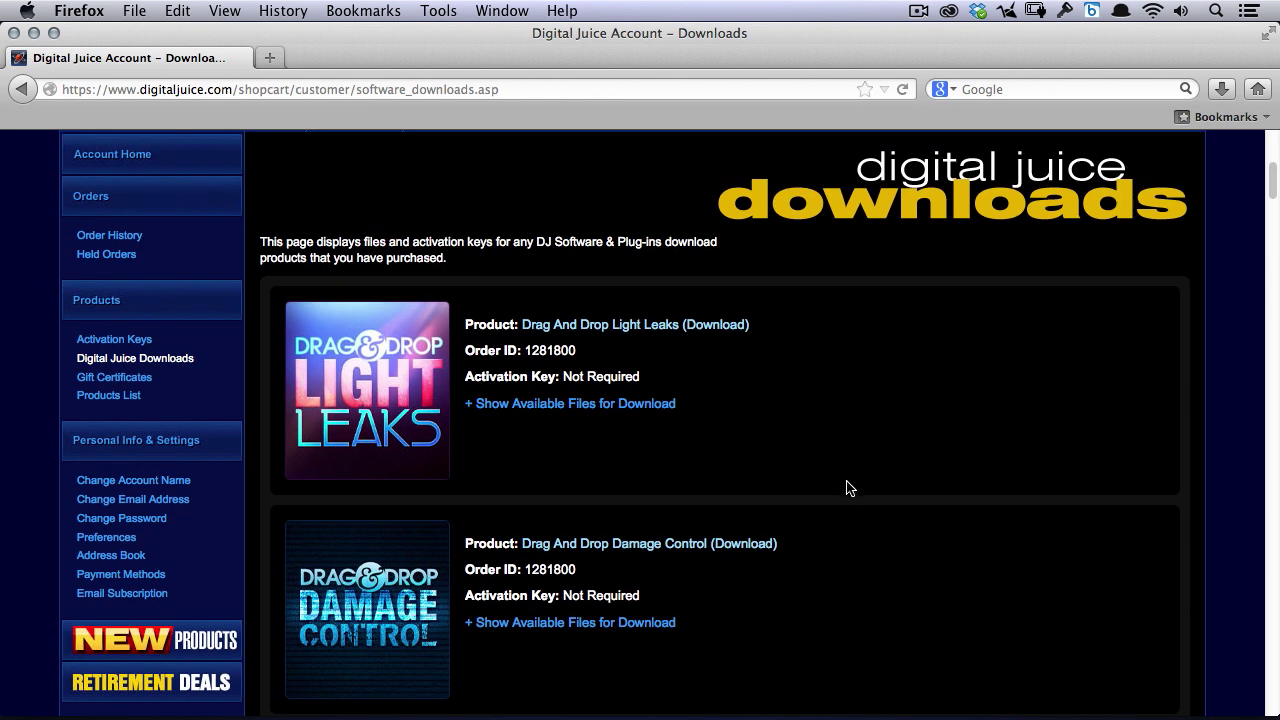
- Show the available files for Drag And Drop Light Leaks and save the Part 1 download
click(558, 406)
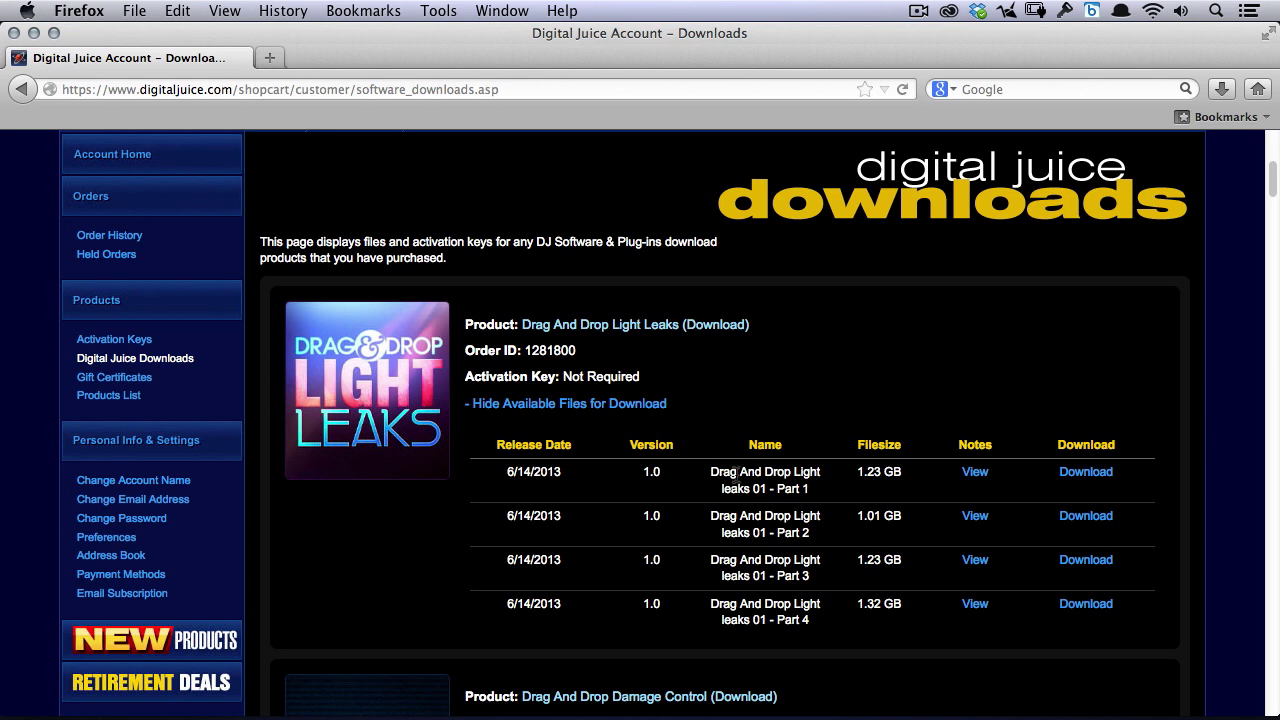
click(1088, 476)
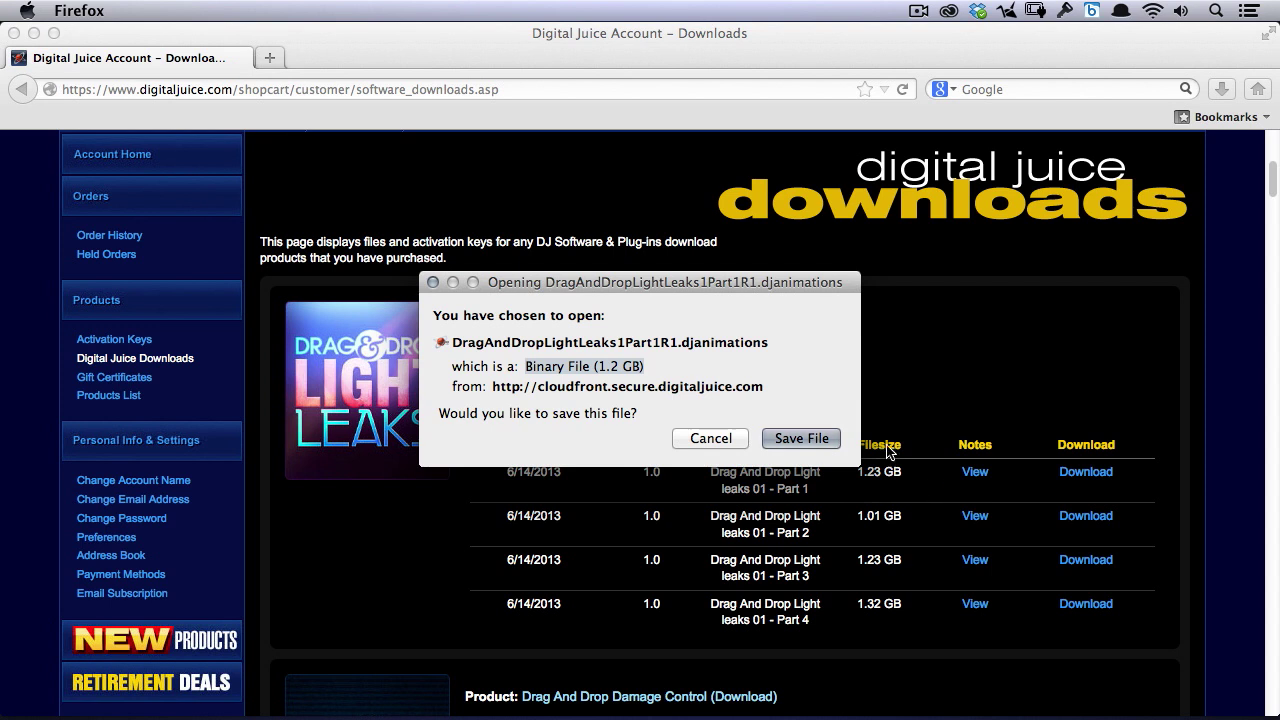
click(811, 443)
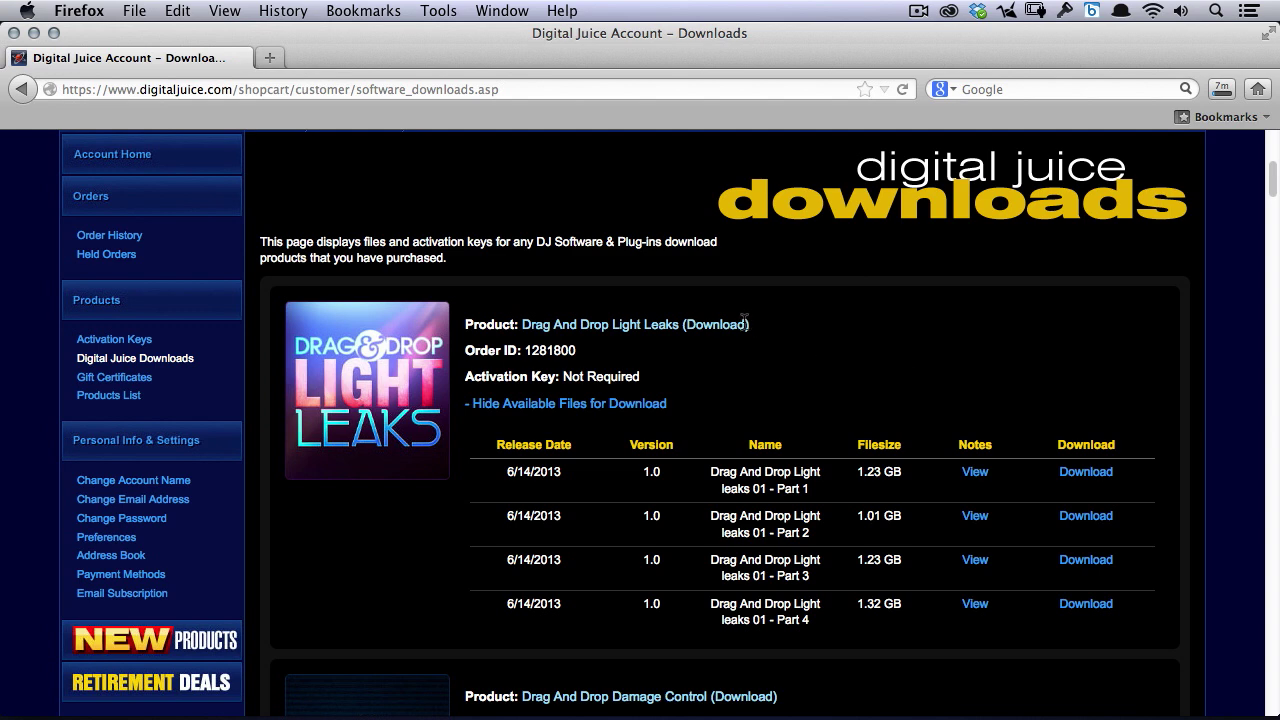
- Switch to Juicer 3 and choose DragAndDropLightLeaks1Part1R1(1).djanimations from the Downloads folder as downloaded content to install
key(super+Tab)
click(826, 378)
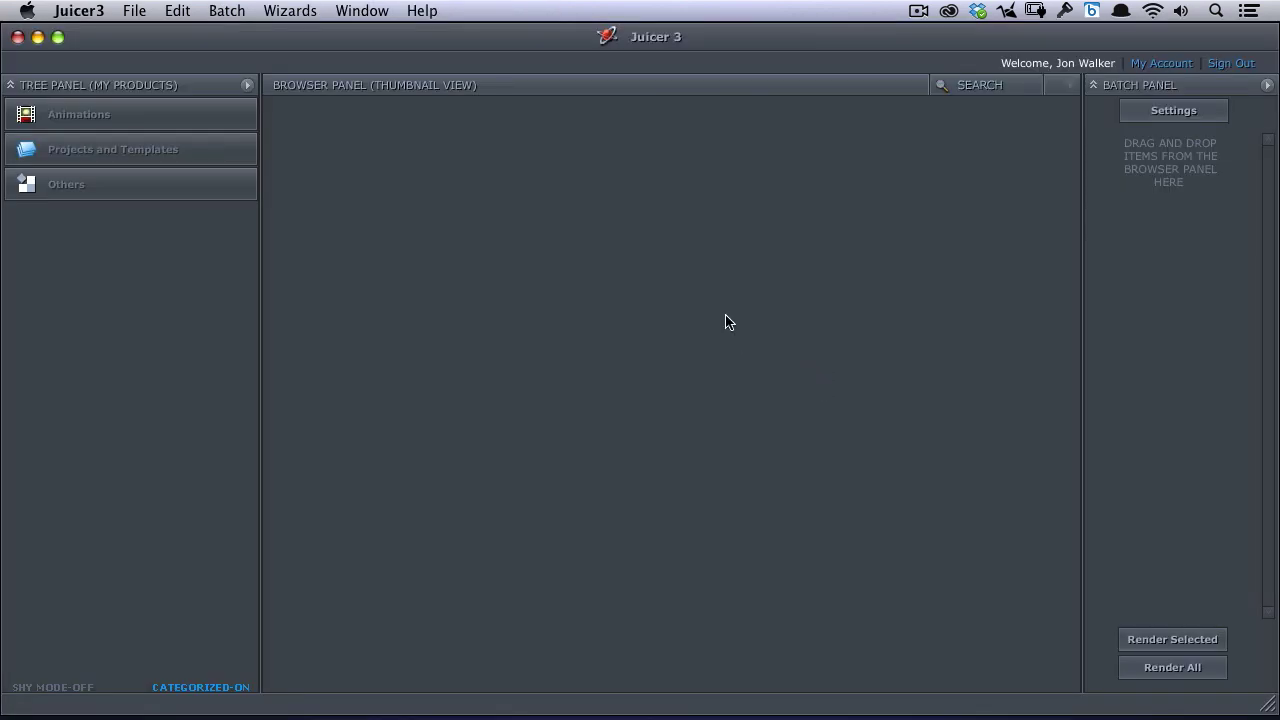
click(136, 10)
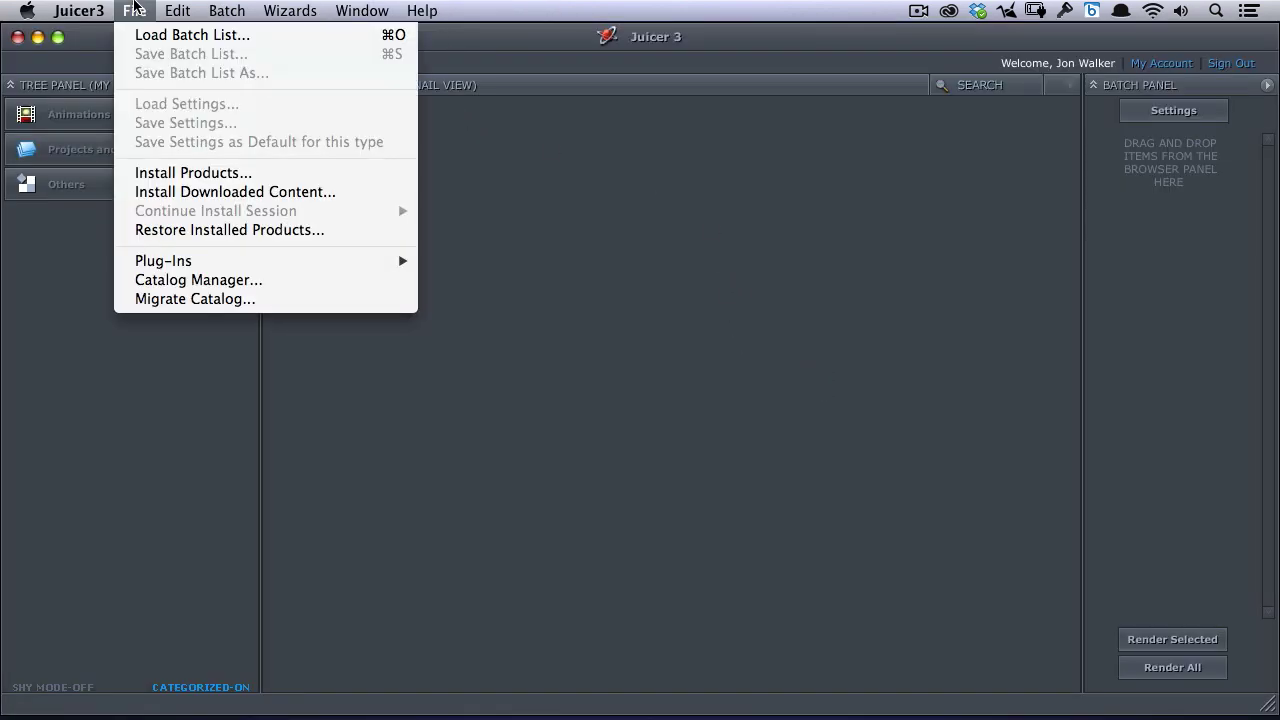
click(177, 191)
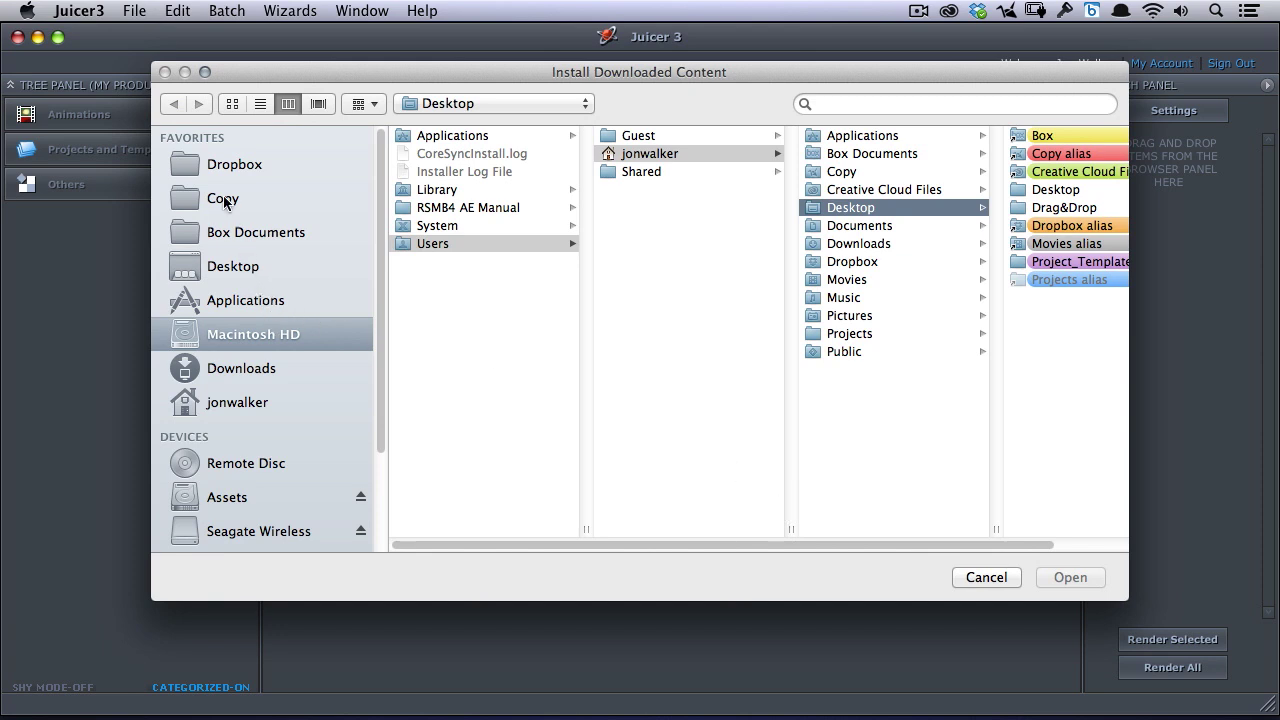
click(347, 371)
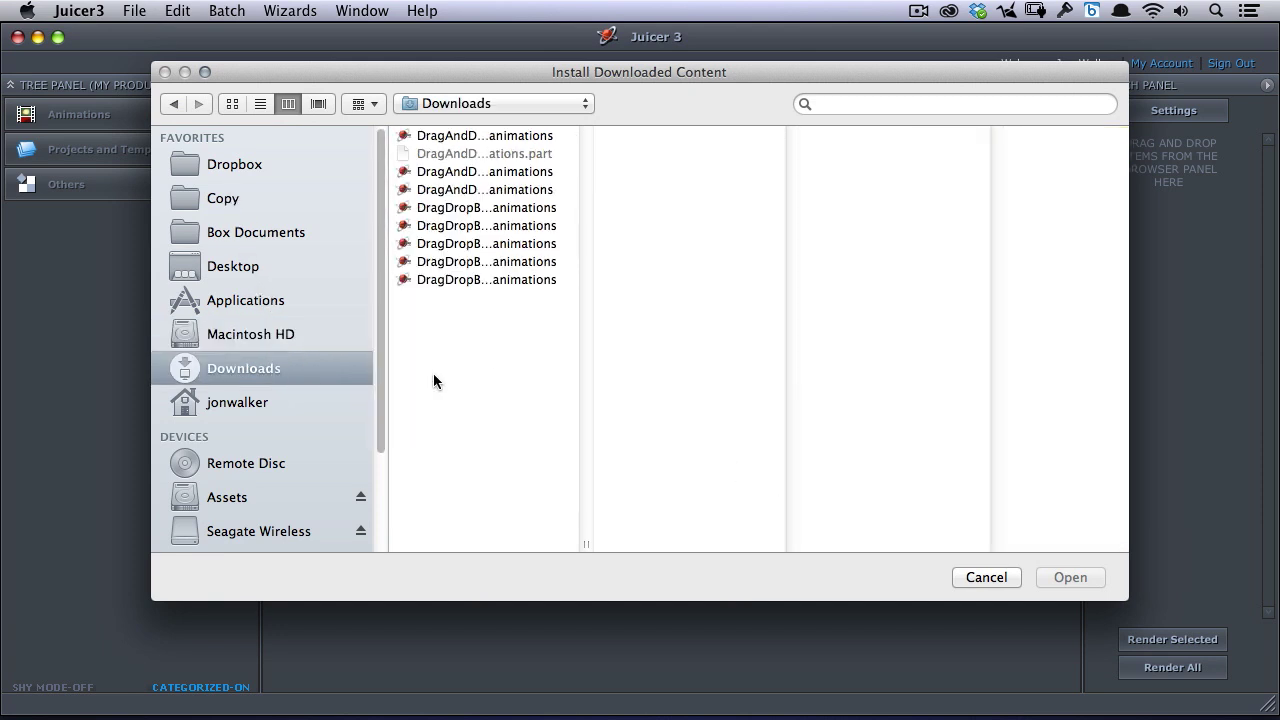
click(530, 172)
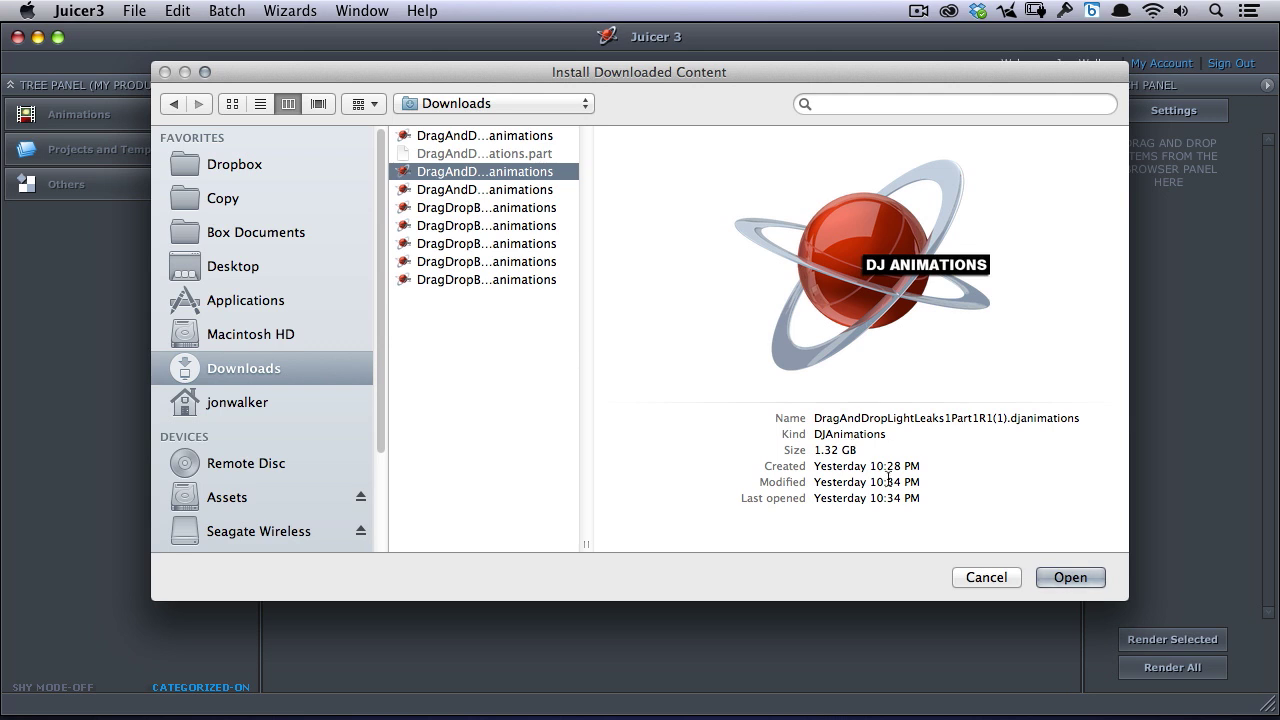
click(1064, 576)
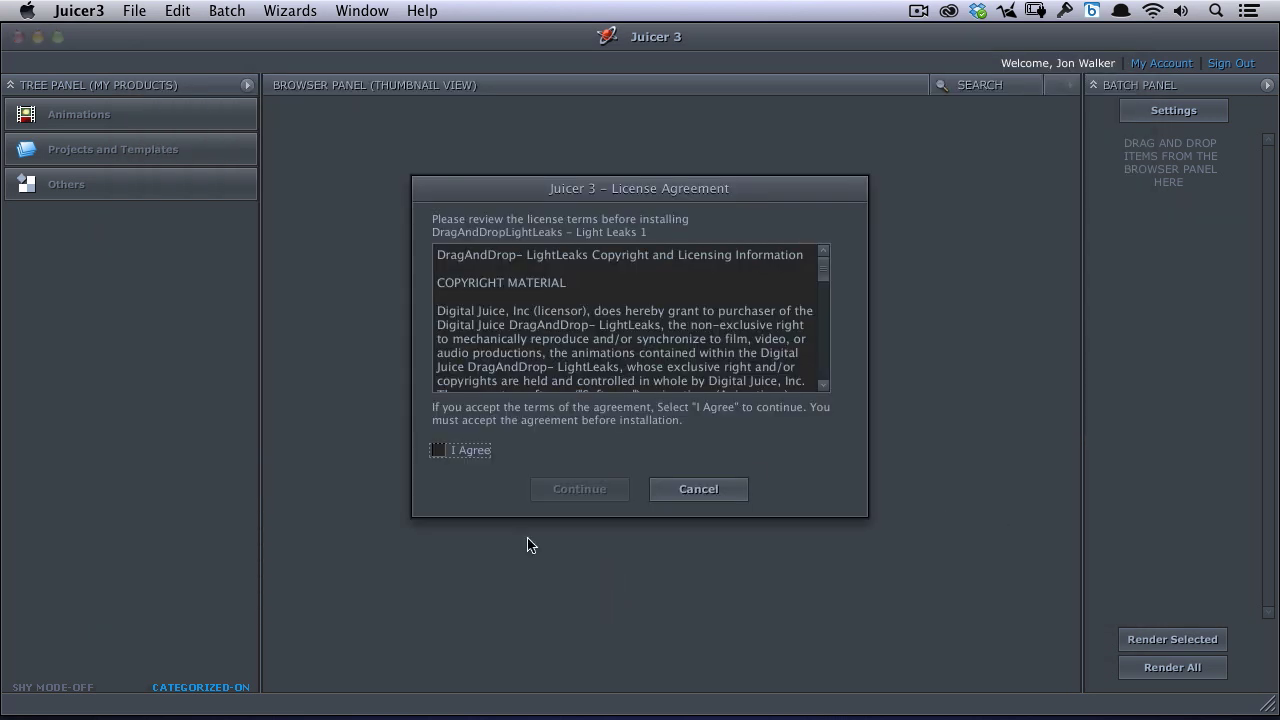
- Accept the Light Leaks 1 license agreement, continue to the installation wizard and cancel the installation
mouse_move(826, 263)
mouse_down()
mouse_move(829, 374)
mouse_move(812, 275)
mouse_up()
click(440, 451)
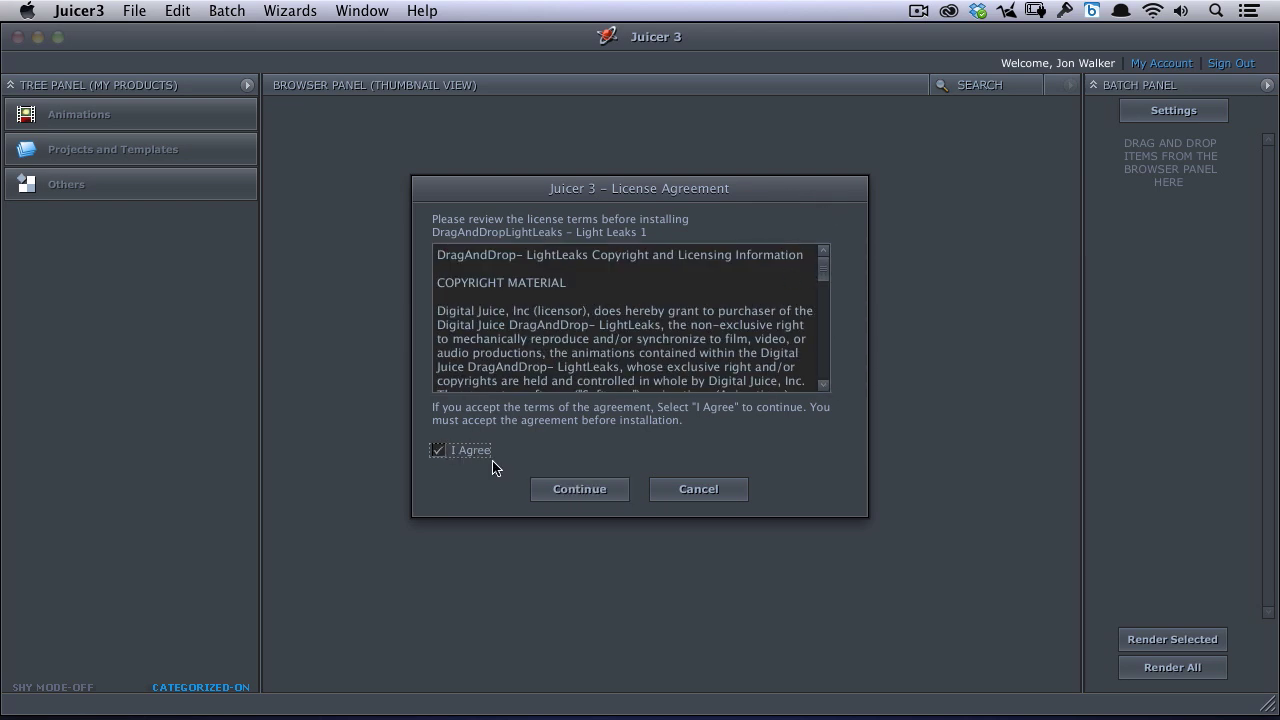
click(572, 490)
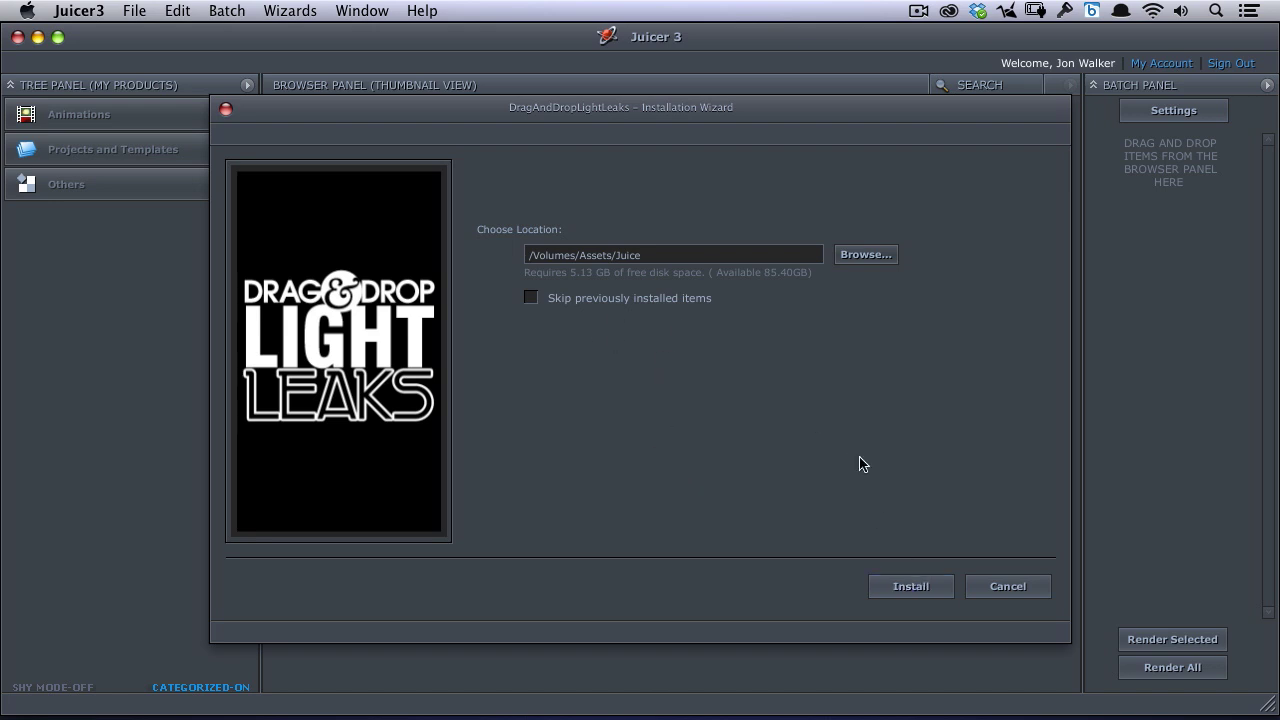
click(1016, 596)
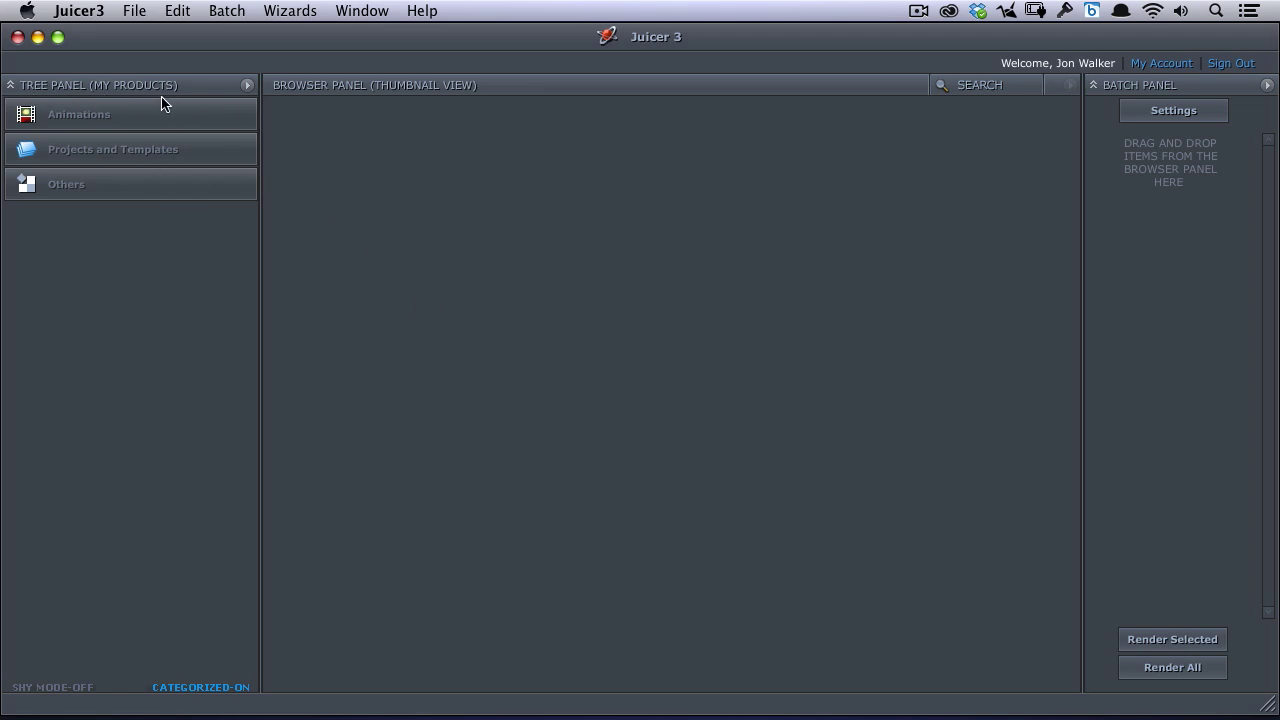
- Check the tree's product display options without changing the My Products view
click(248, 85)
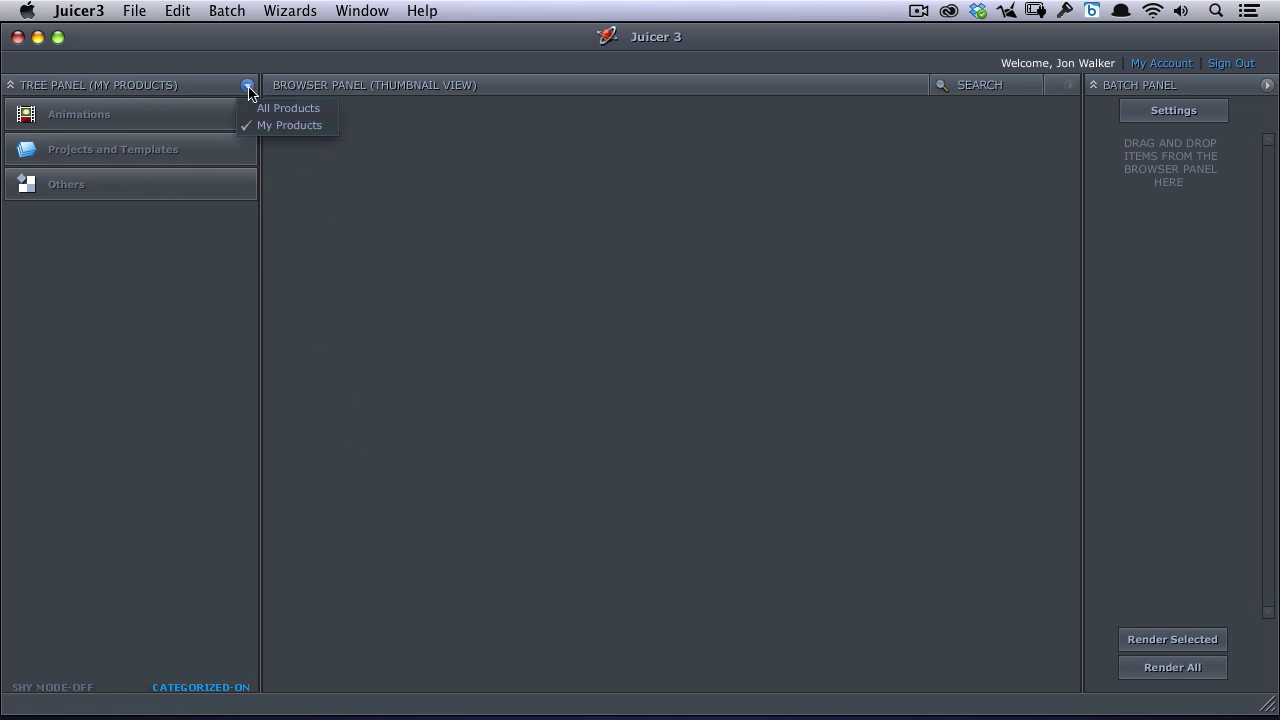
click(248, 85)
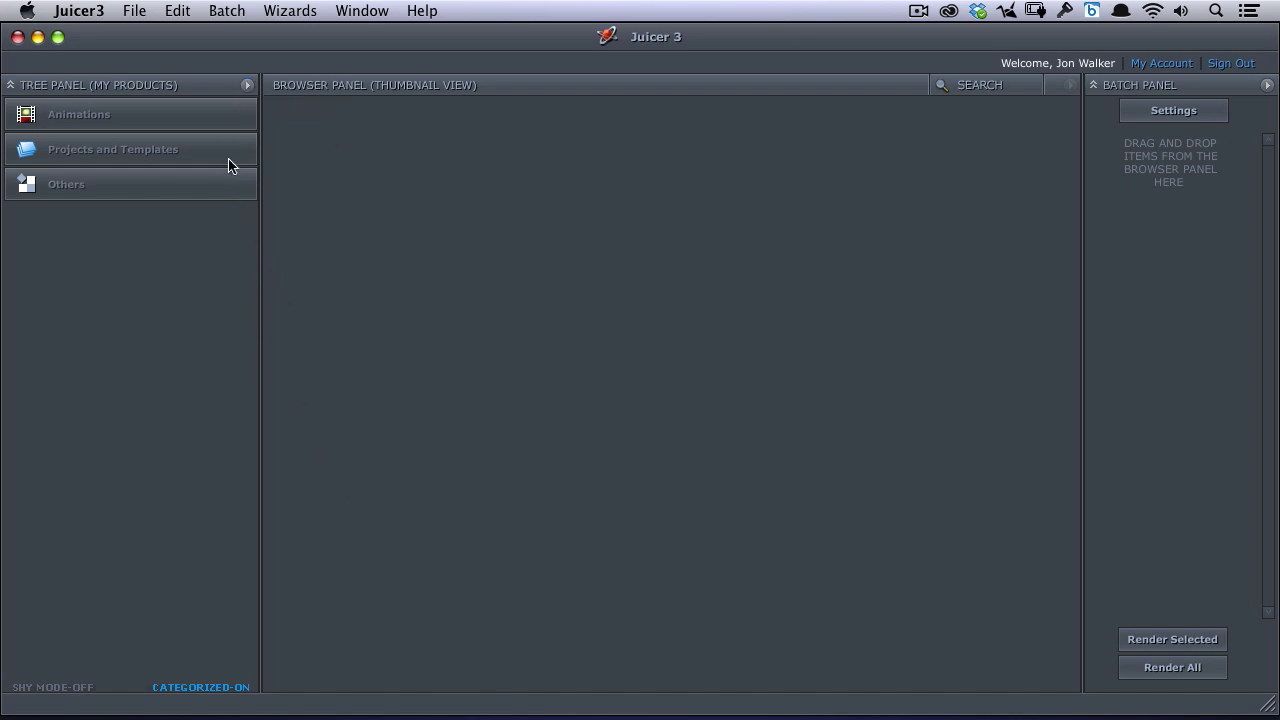
click(247, 87)
click(250, 86)
- Expand Animations, Drag & Drop and Light Leaks in the product tree and open the Light Leaks 1 collection
click(140, 121)
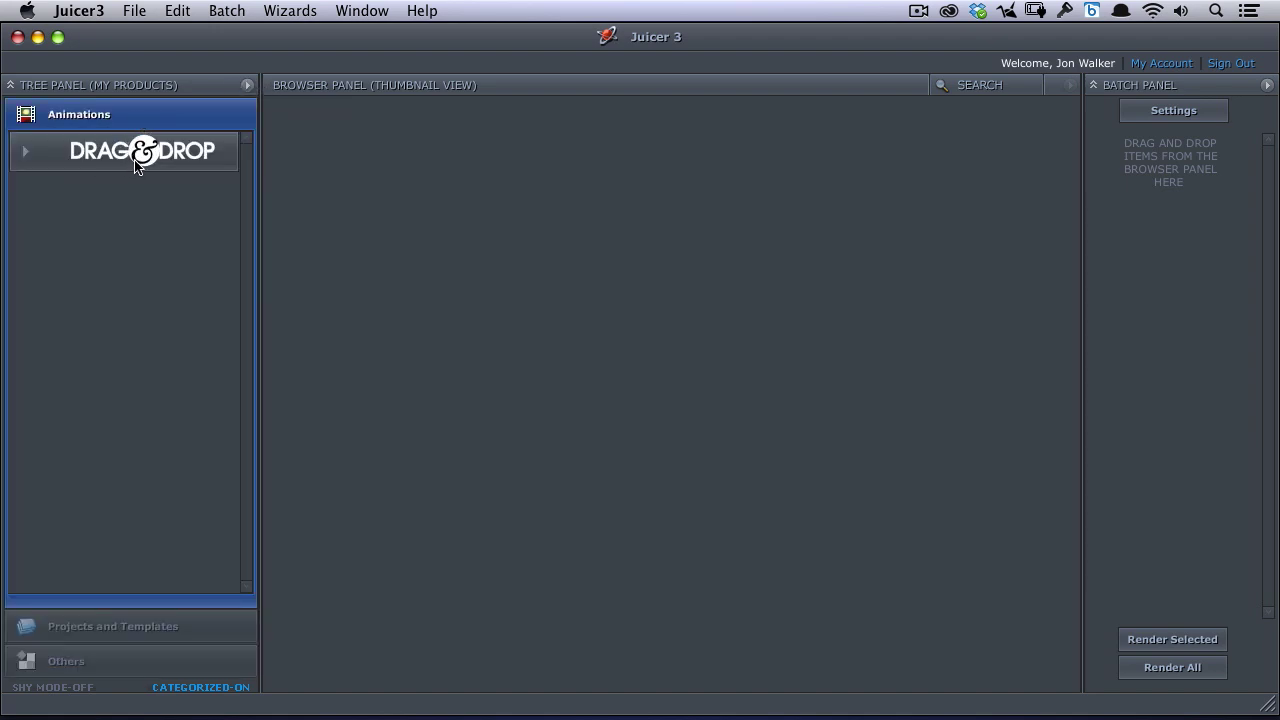
click(27, 153)
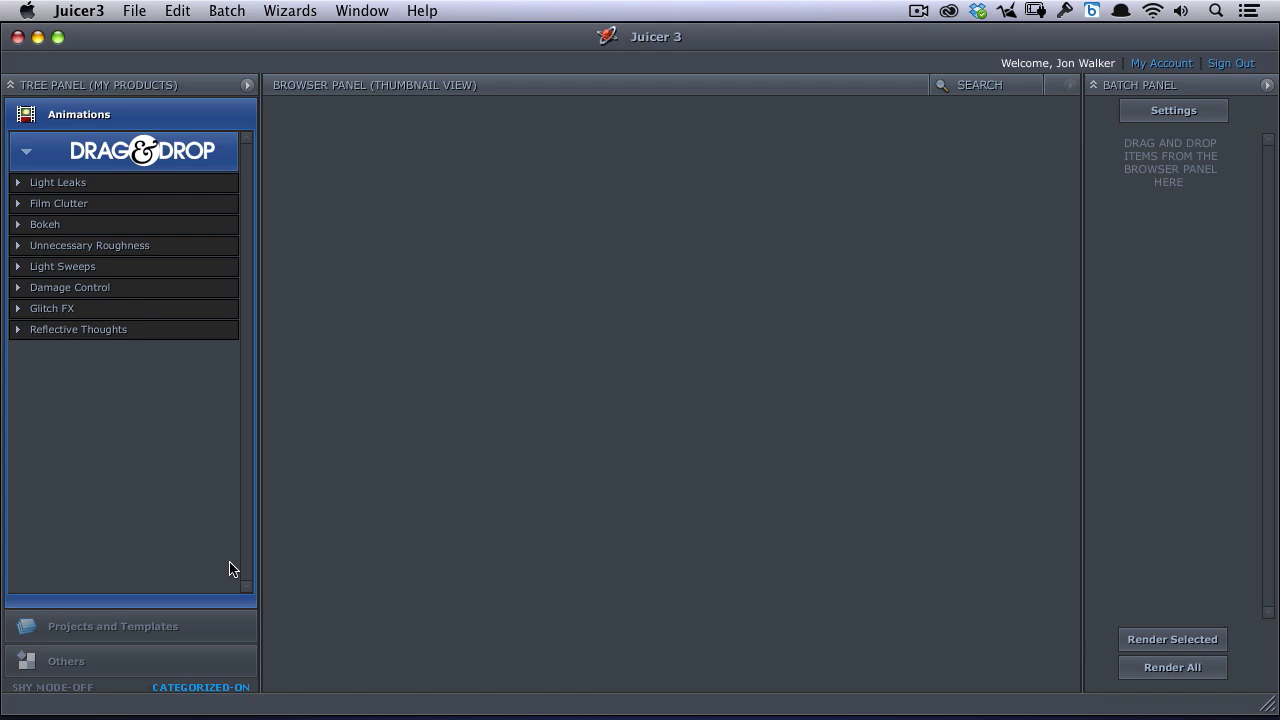
click(17, 183)
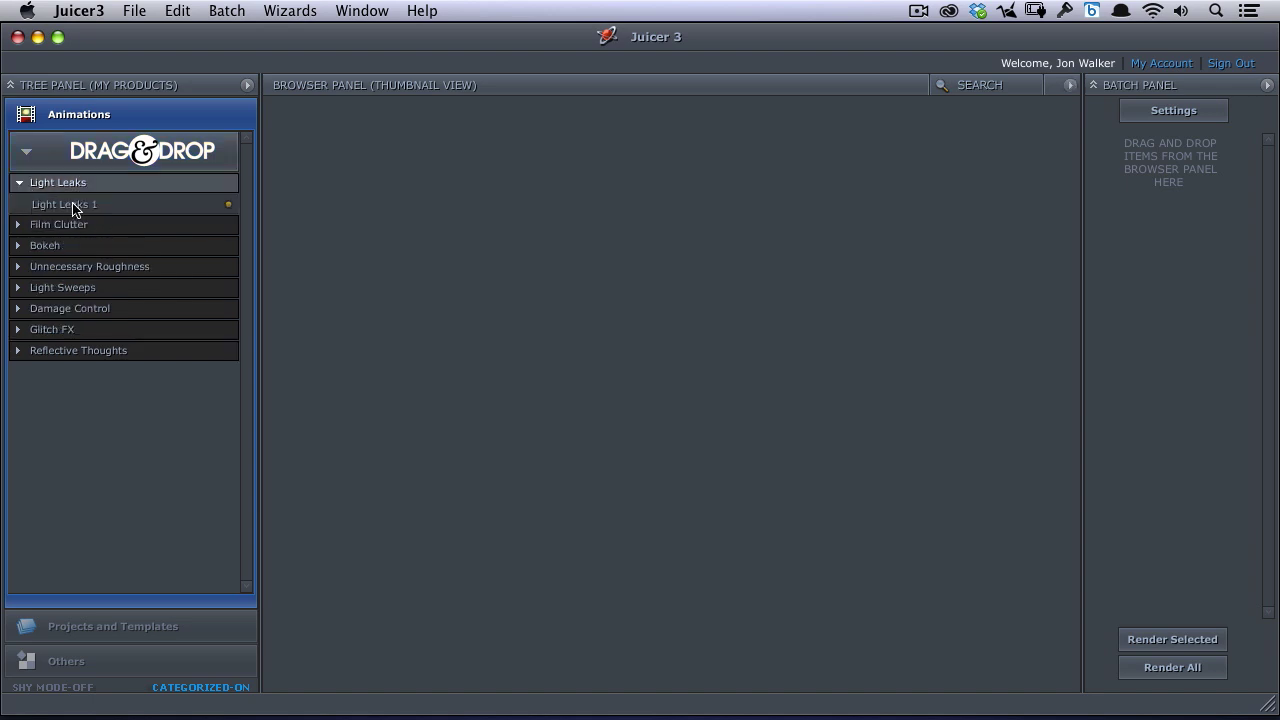
click(72, 208)
- Select the Acid Effect clip, enlarge the preview area above the thumbnails and play the clip
click(420, 385)
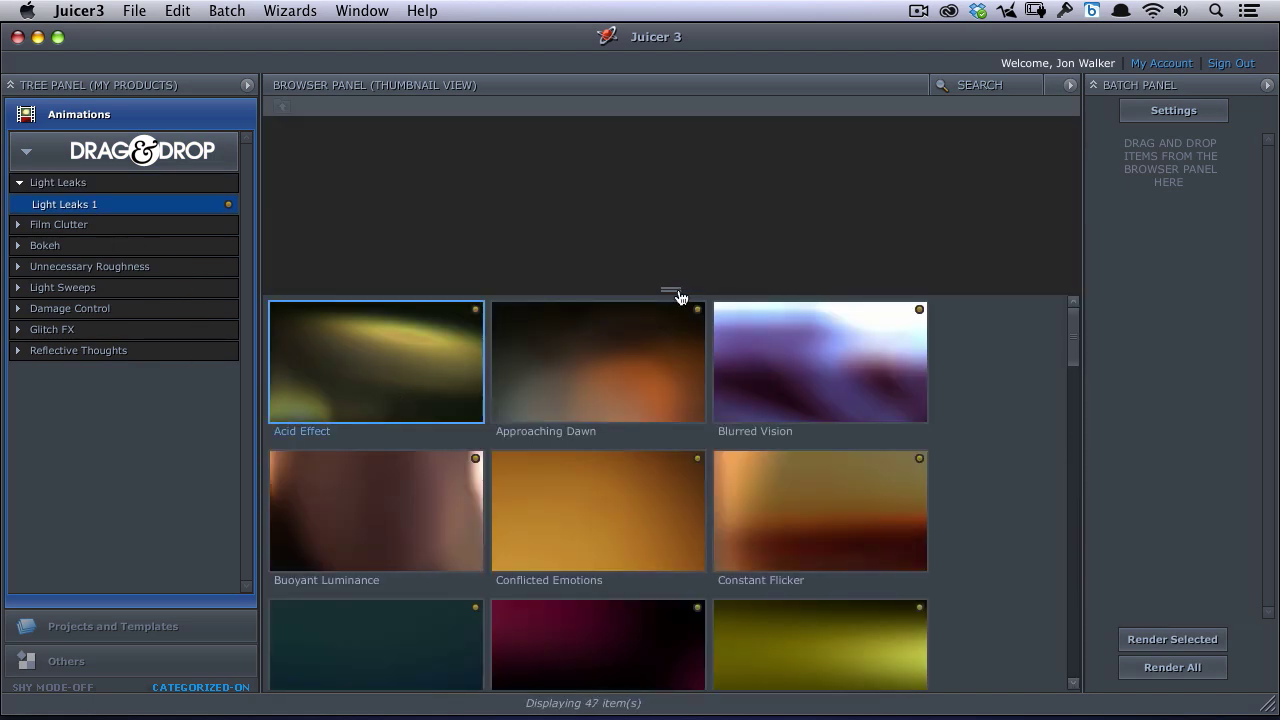
drag(671, 290, 681, 440)
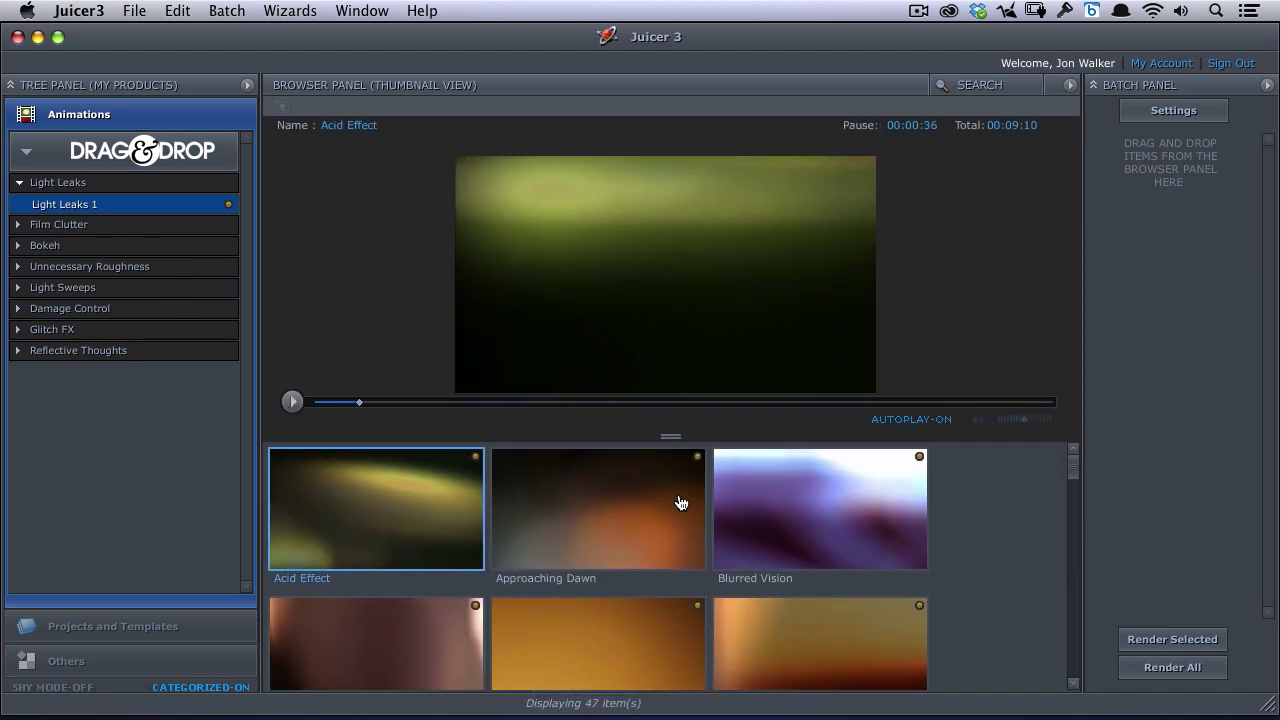
click(292, 401)
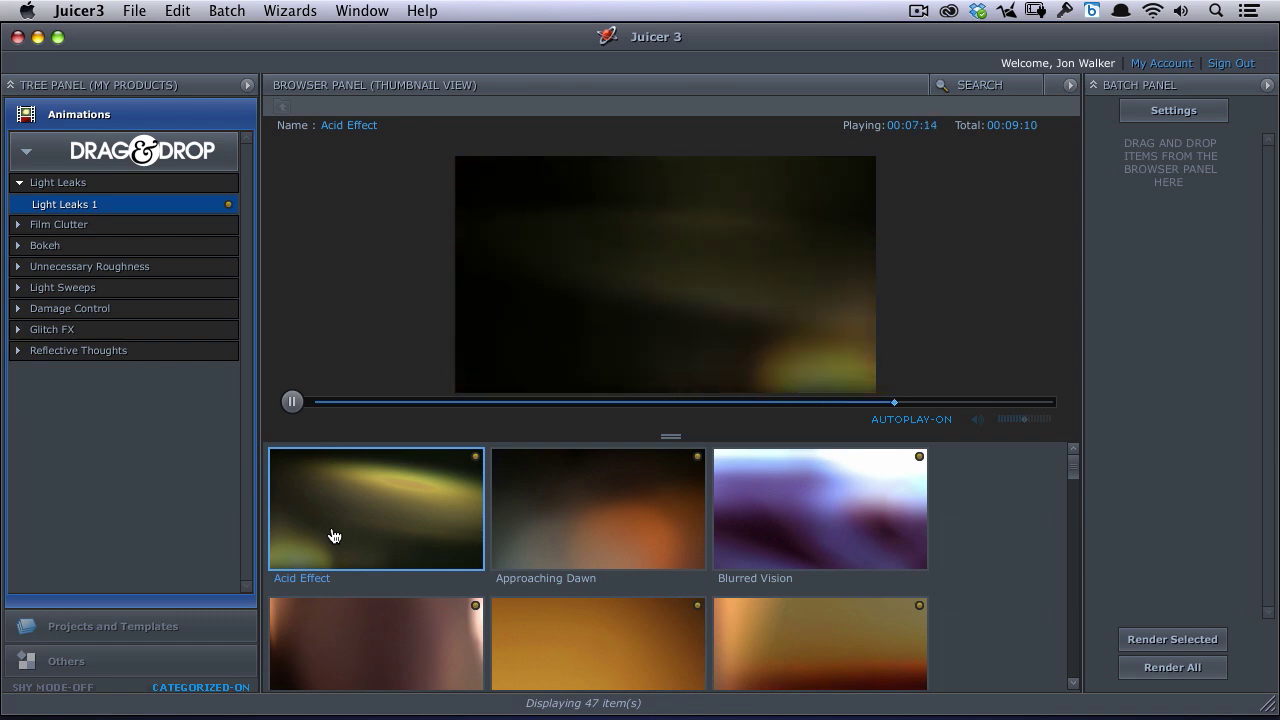
- Find the Missed Magic clip further down the Light Leaks 1 collection, preview it and pause playback
drag(1071, 480, 1073, 576)
click(866, 555)
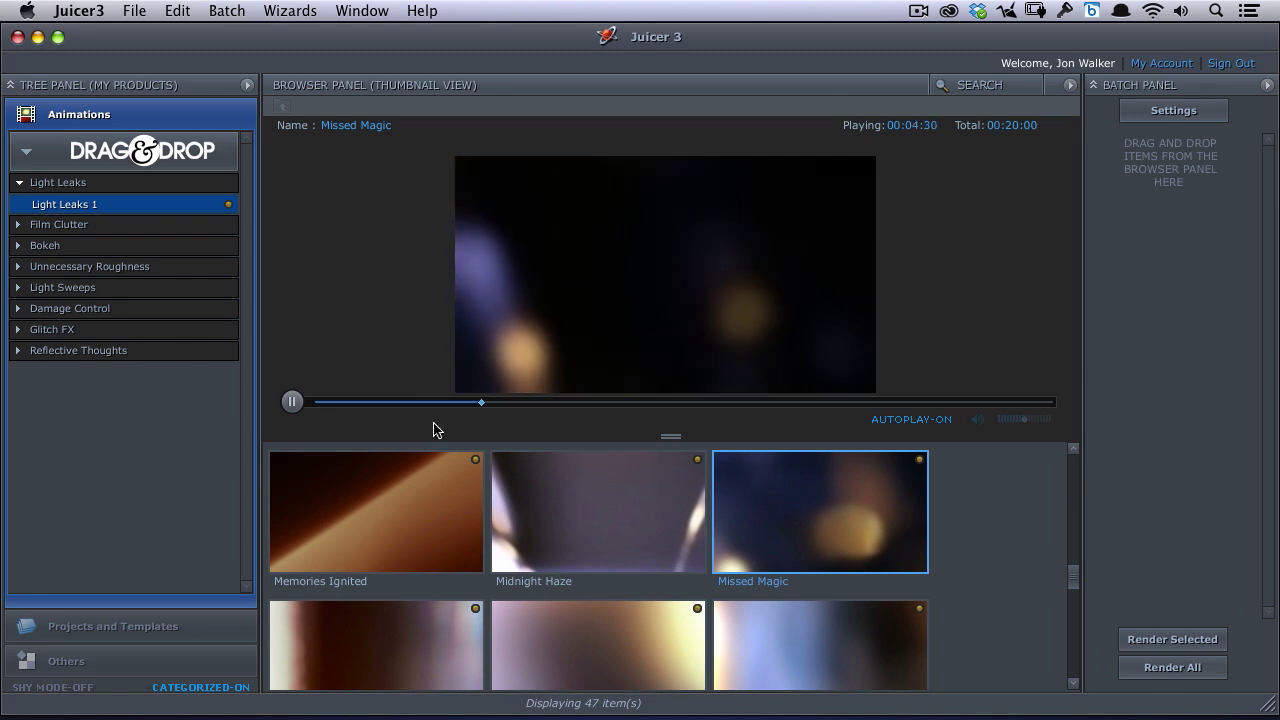
click(292, 401)
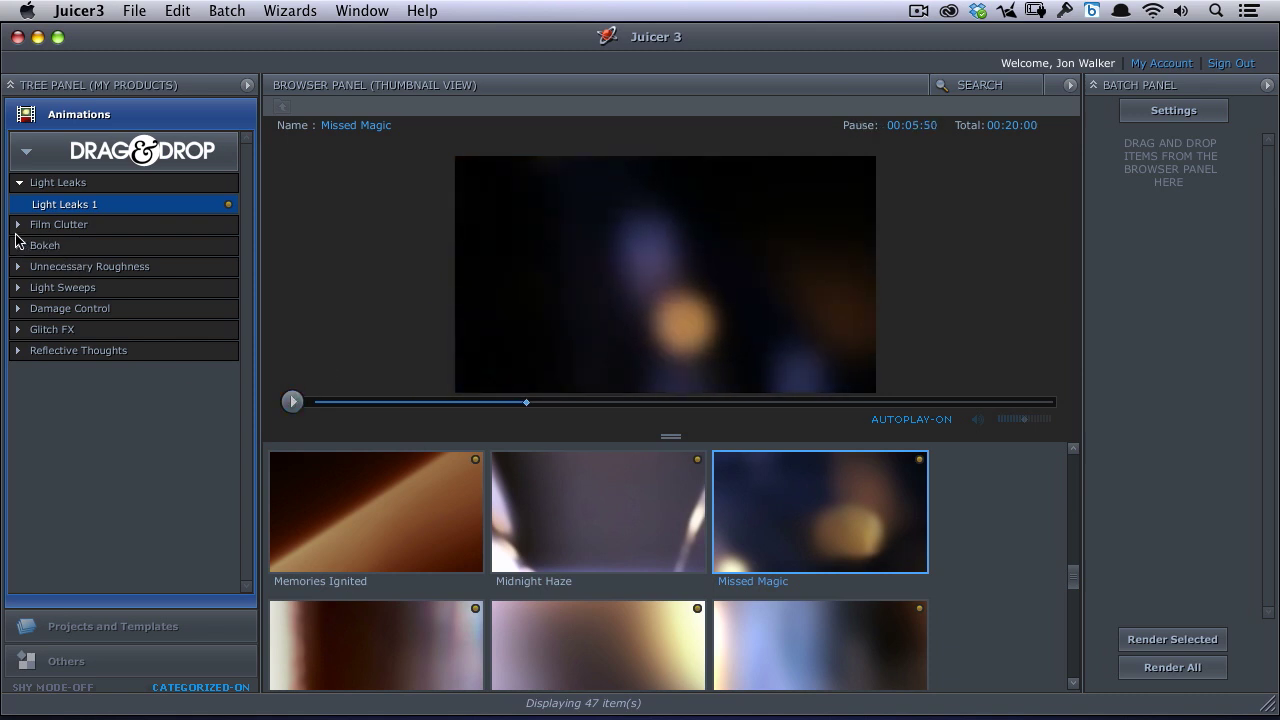
- Open the Film Clutter 1 collection and preview the Broken Antenna, Concrete Substance and Constant Envy clips
click(19, 226)
click(90, 249)
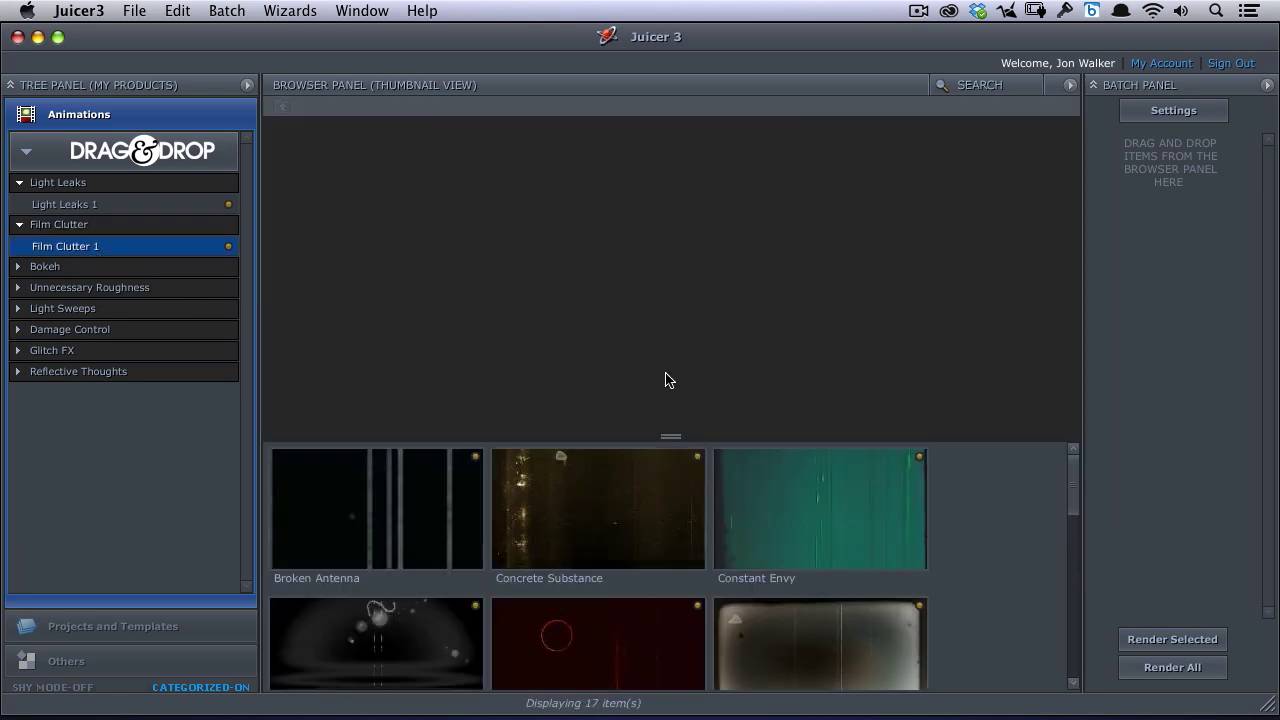
click(444, 504)
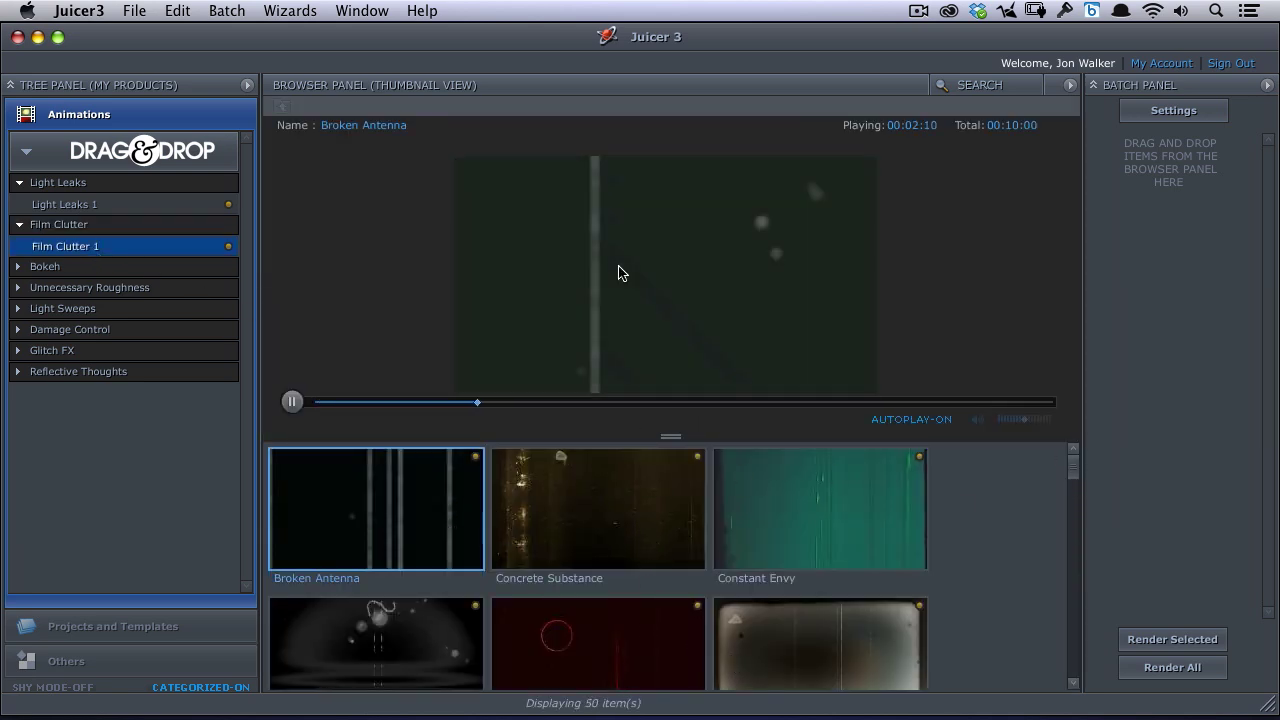
click(655, 520)
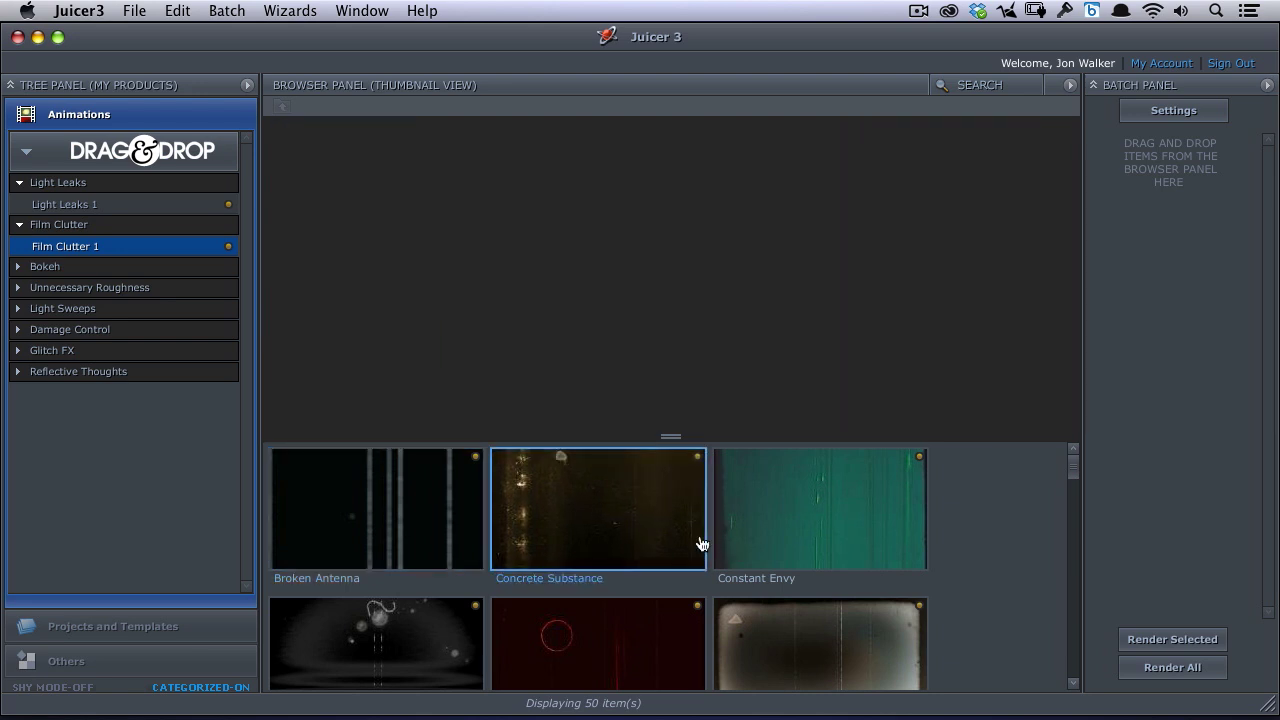
click(766, 512)
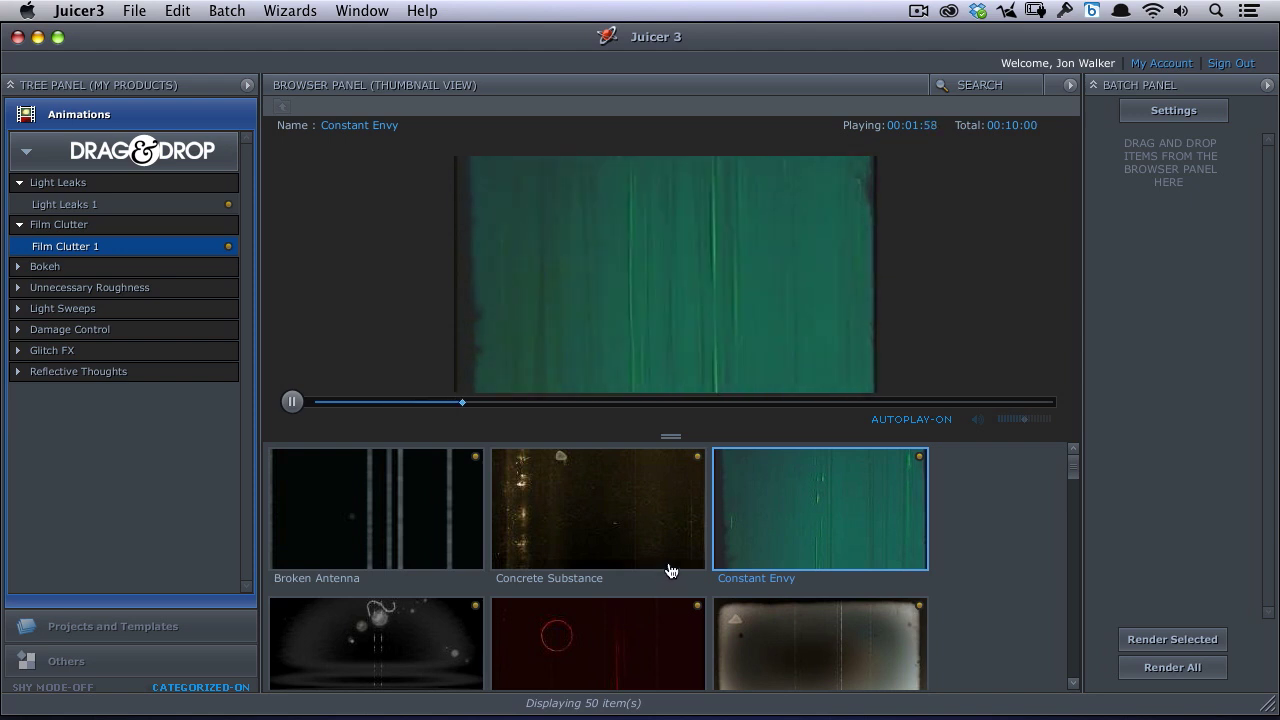
- Find the Movie Beginning and Sepia Memory clips further down Film Clutter 1, previewing and pausing each one
drag(1074, 477, 1083, 563)
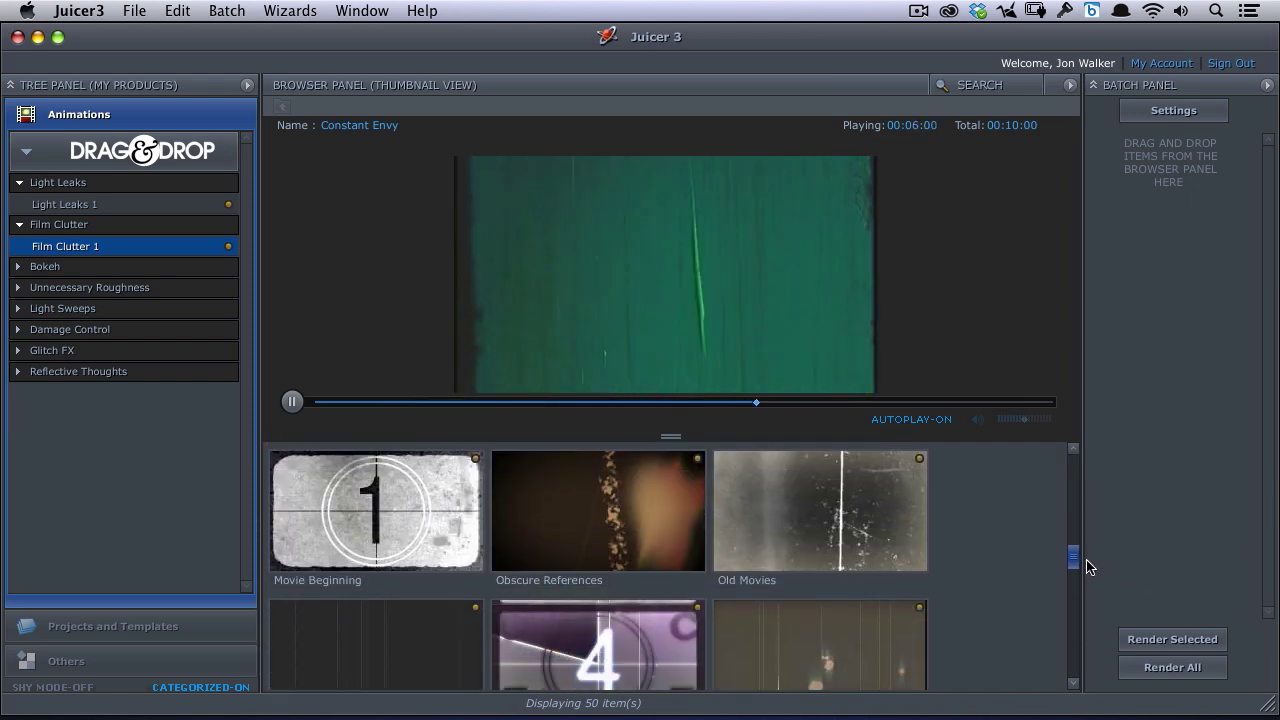
click(460, 530)
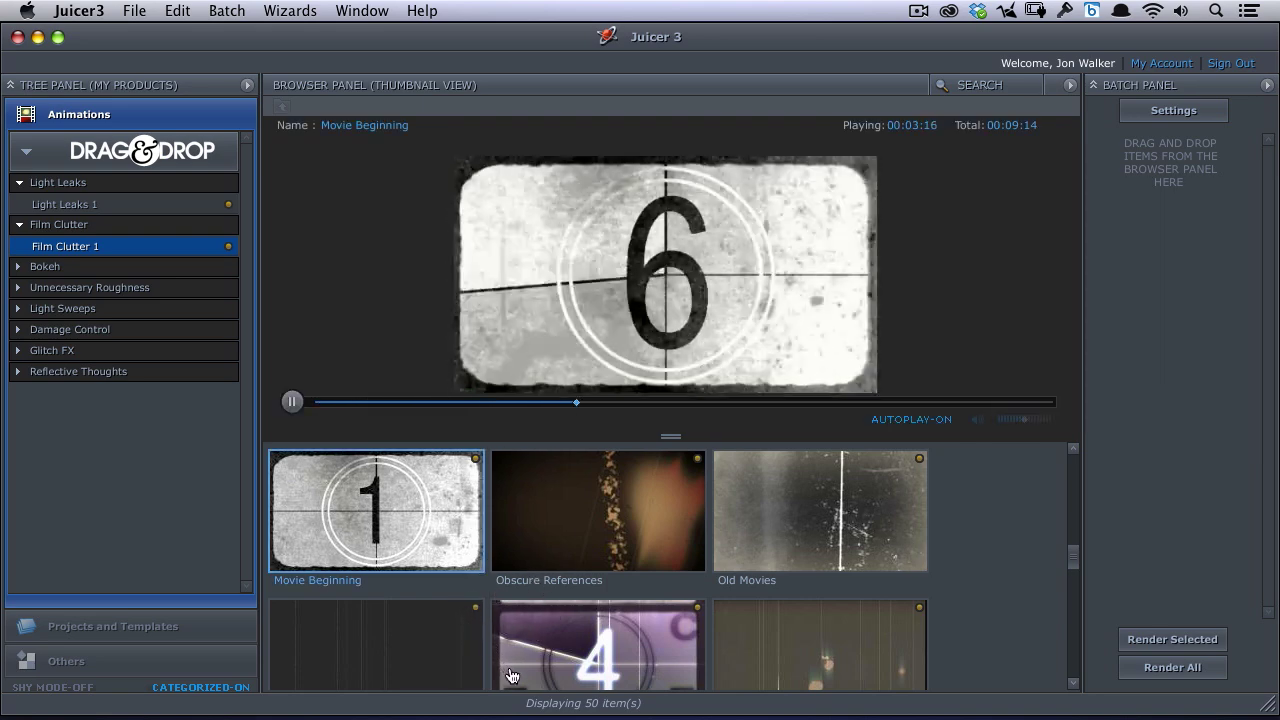
click(292, 401)
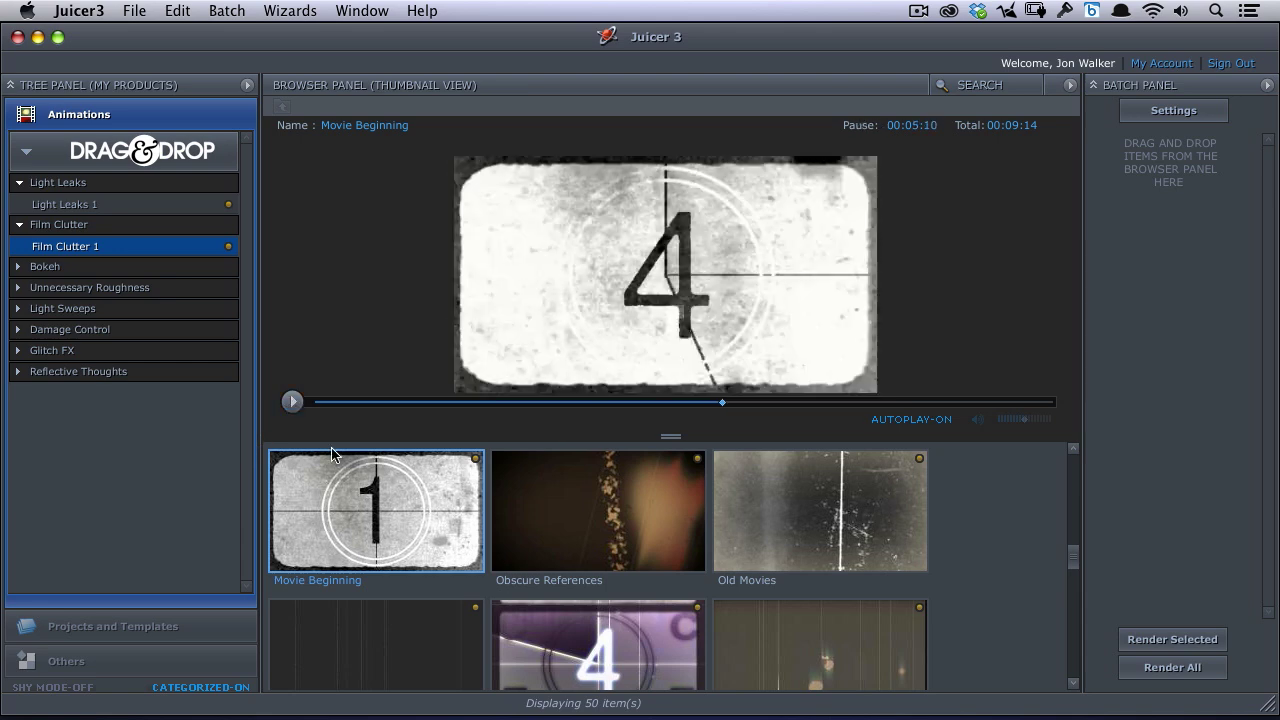
drag(1073, 556, 1074, 594)
click(822, 530)
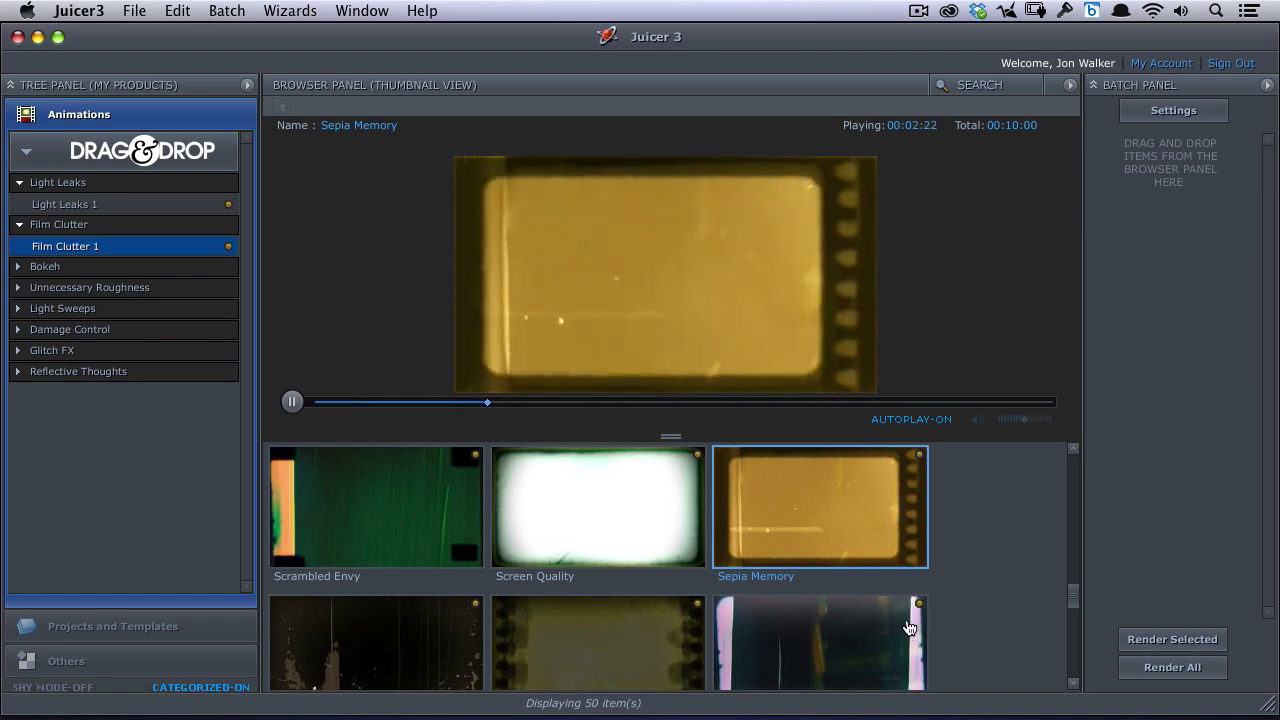
click(293, 404)
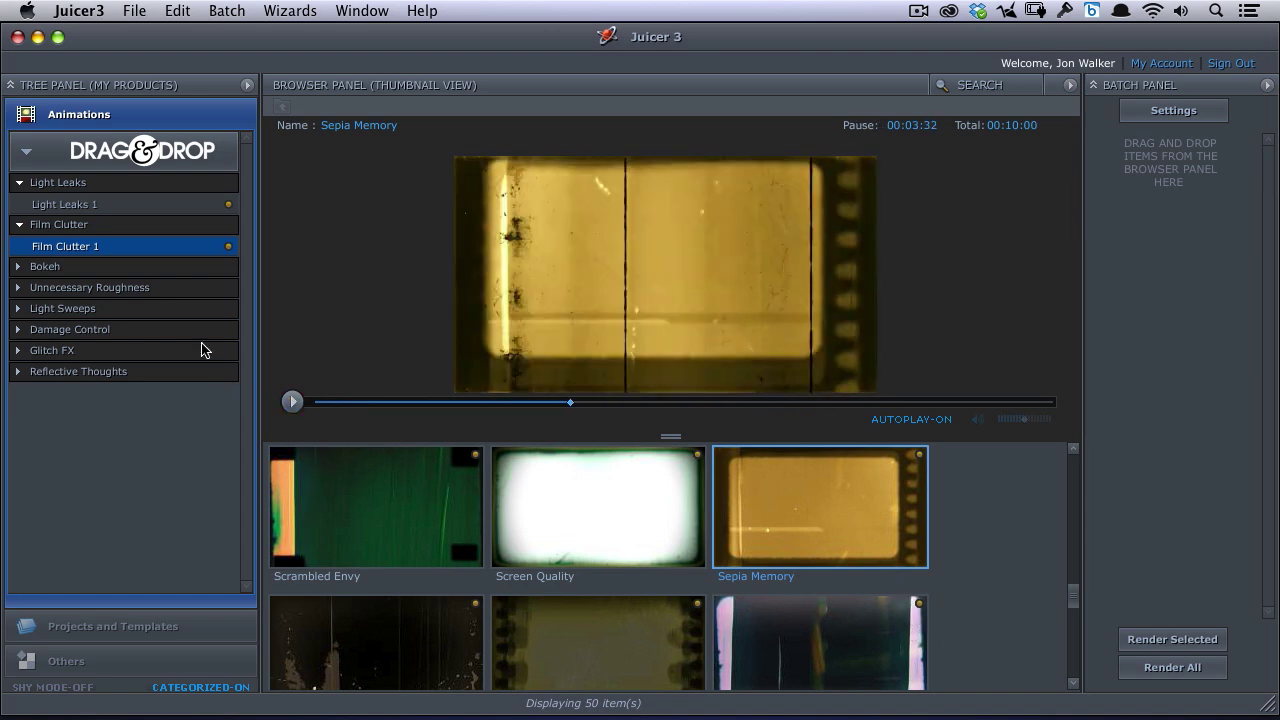
- Open the Bokeh 1 collection and preview the Amber Depths and Cause For Joy clips
click(60, 266)
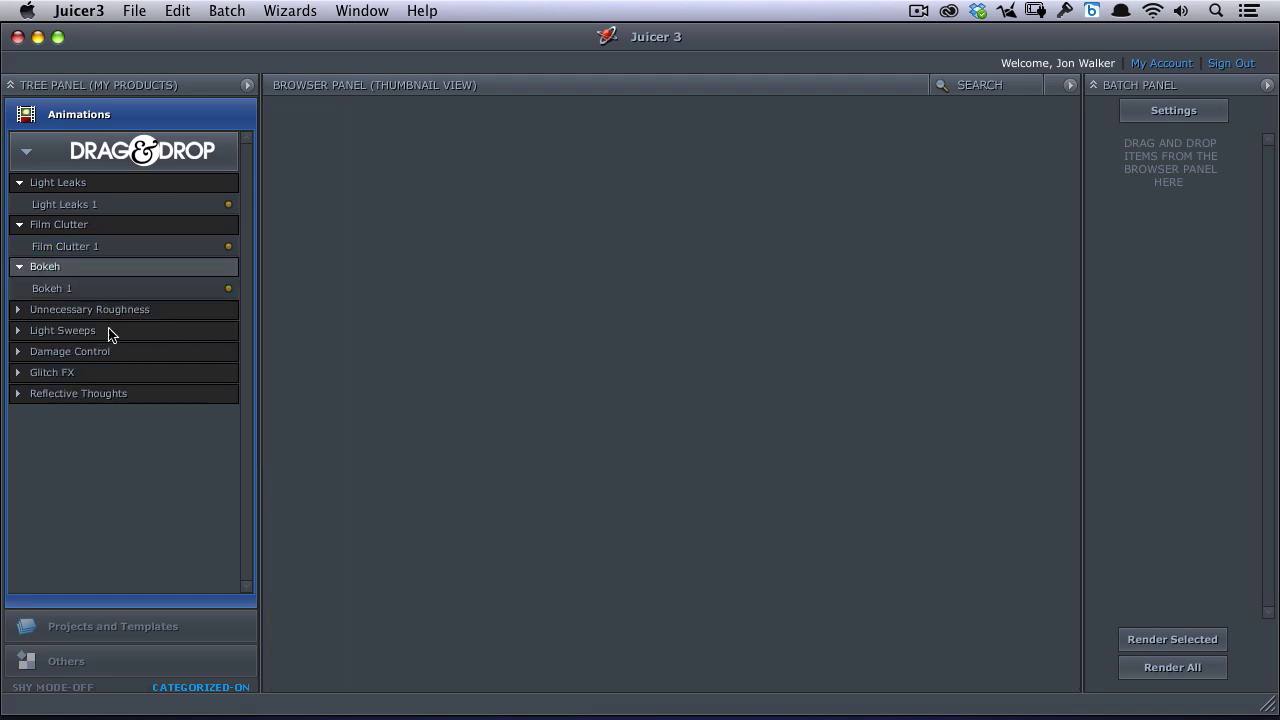
click(60, 288)
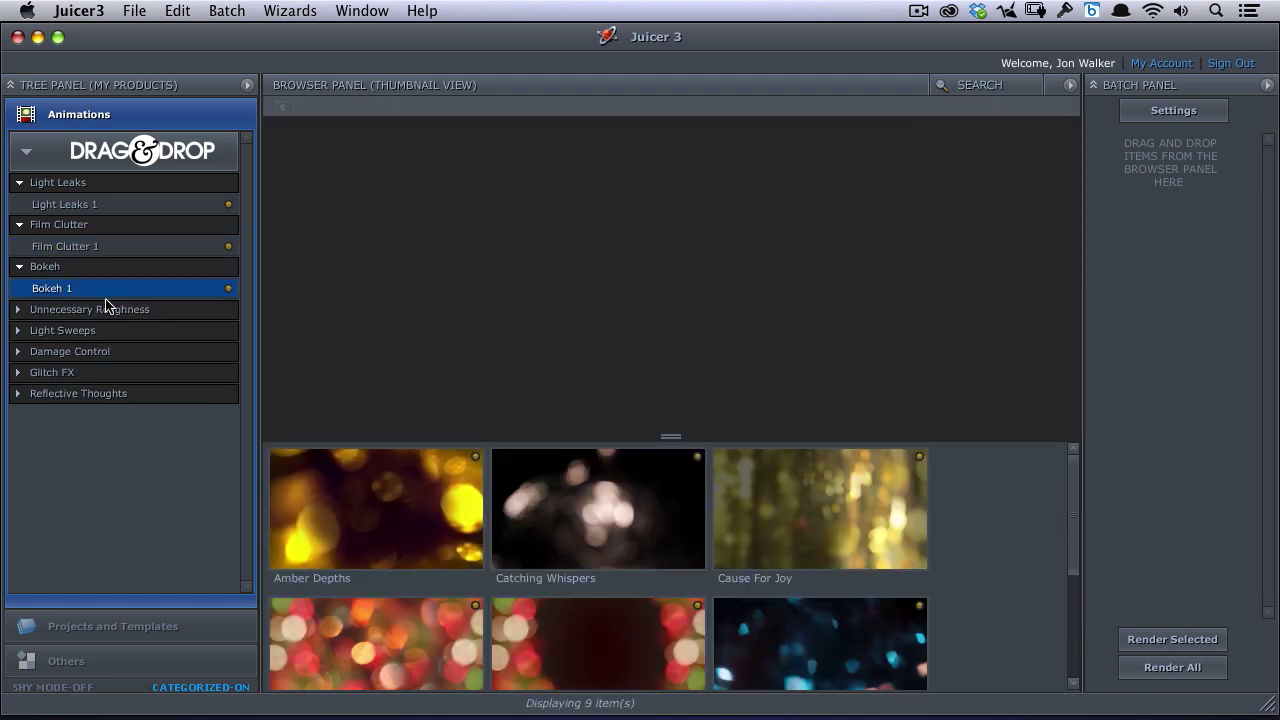
click(420, 483)
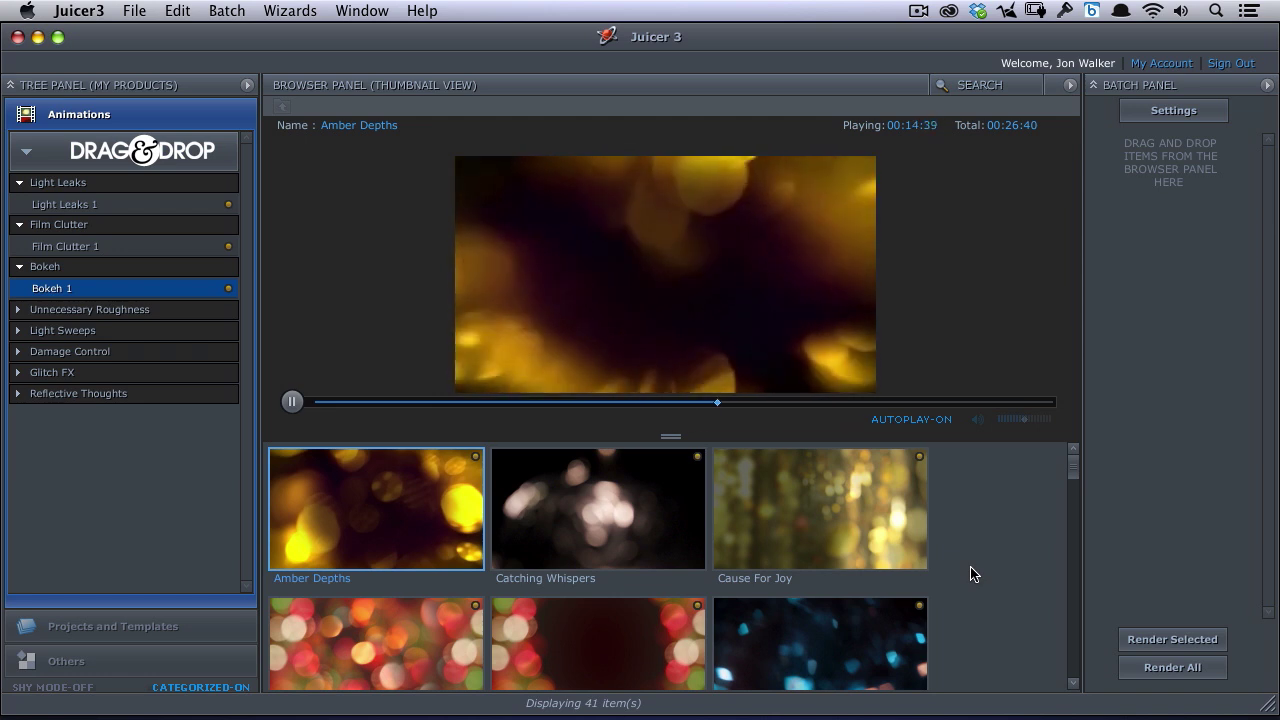
click(870, 516)
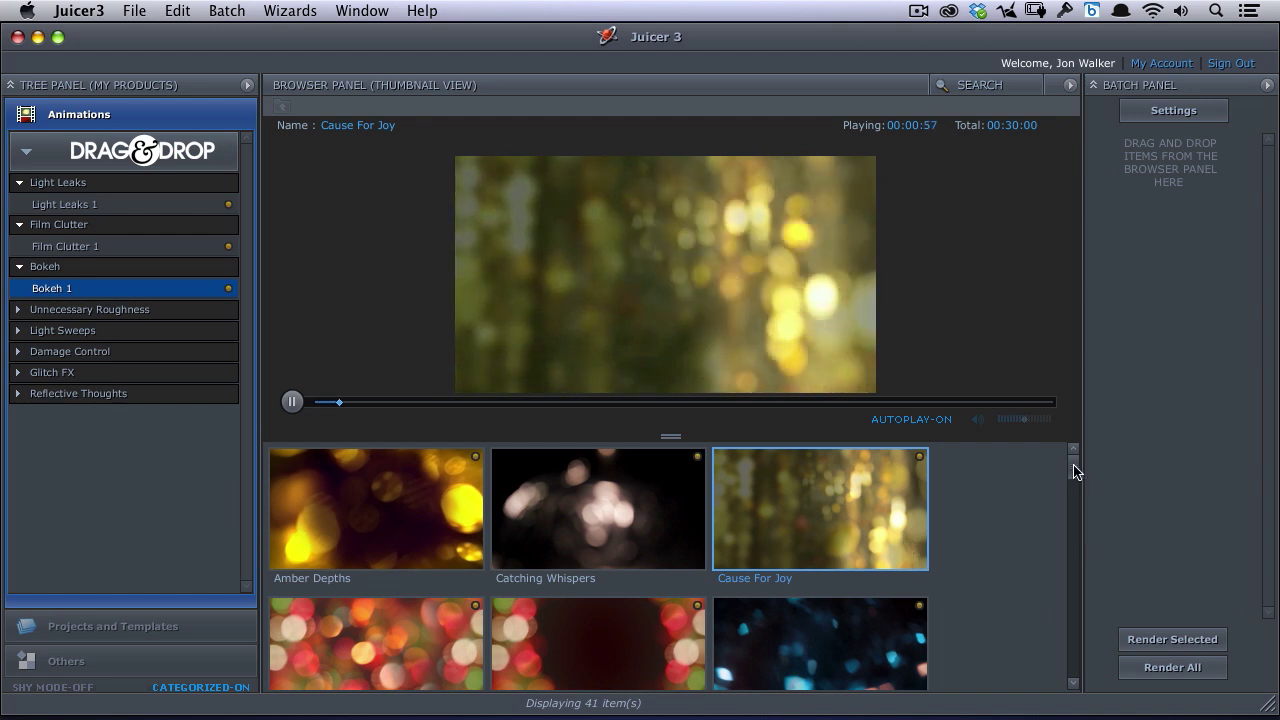
- Preview the Dark Arts and Deep Spell clips further down the Bokeh 1 collection
scroll(1074, 470, down, 2)
click(880, 575)
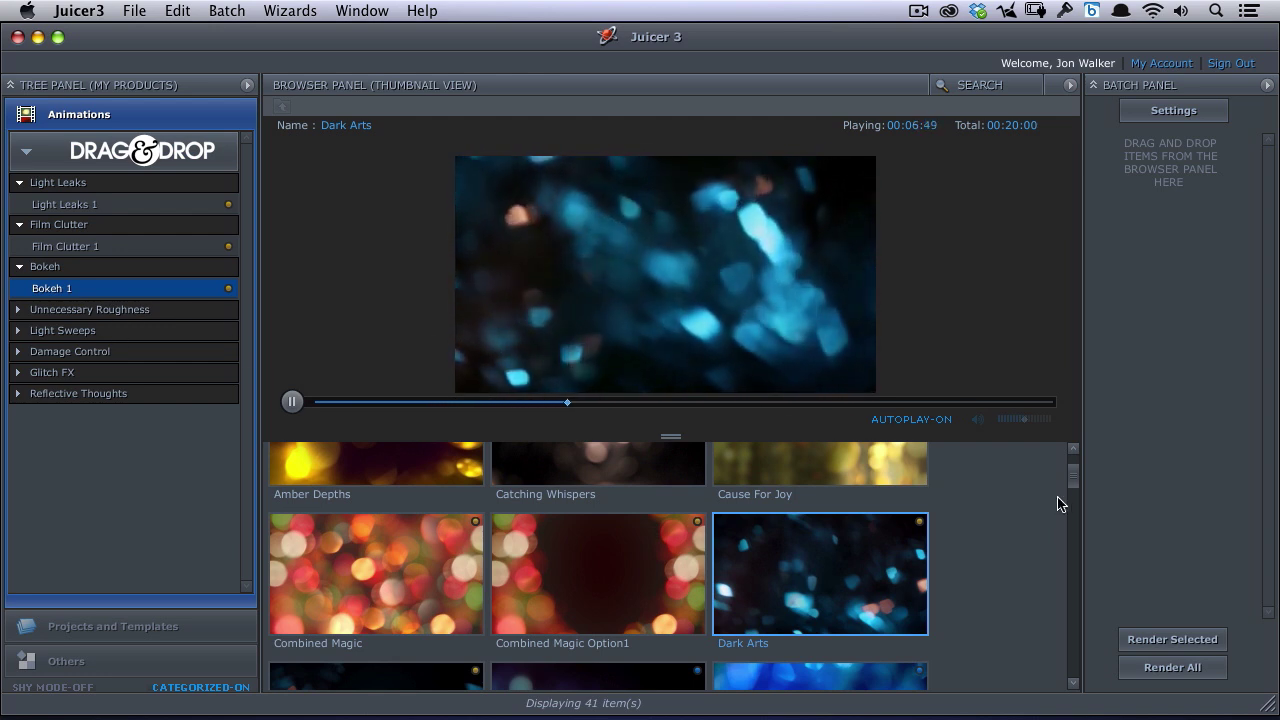
scroll(1071, 486, down, 2)
click(886, 610)
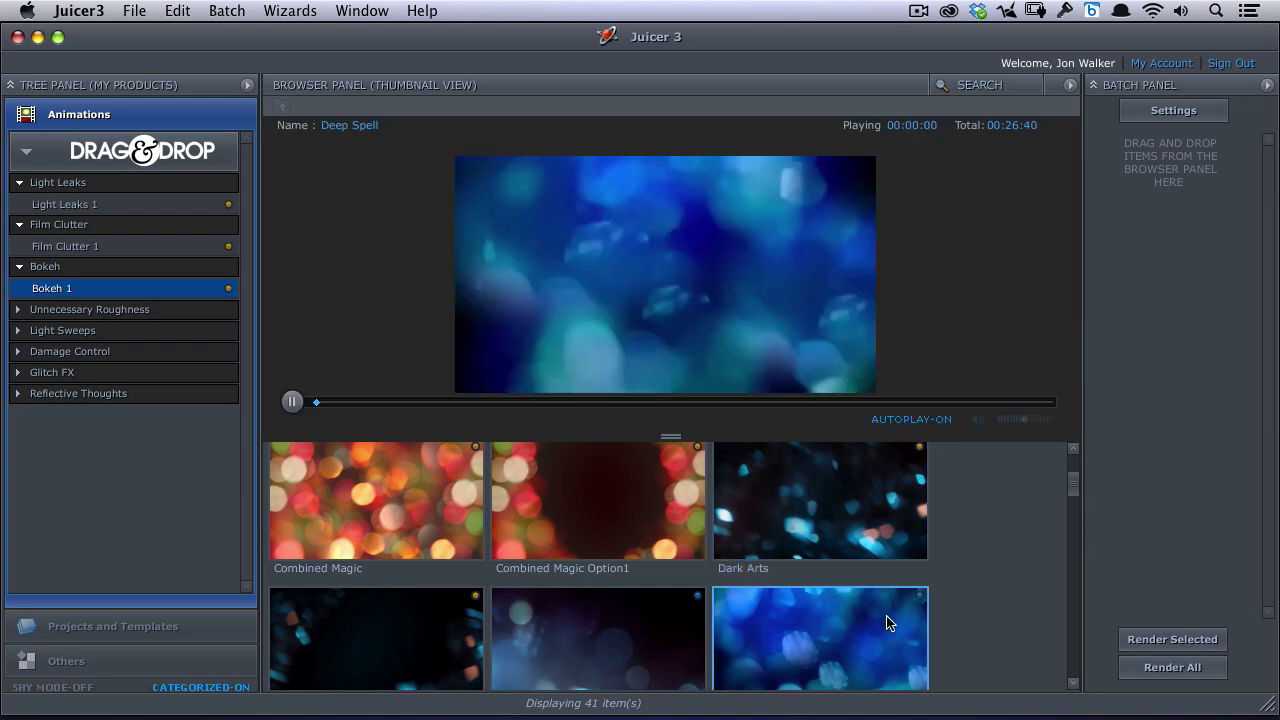
- Open the Unnecessary Roughness 1 collection and preview the Celebratory Moves, Coloring Over and Chemical Consequences clips
click(19, 310)
click(90, 334)
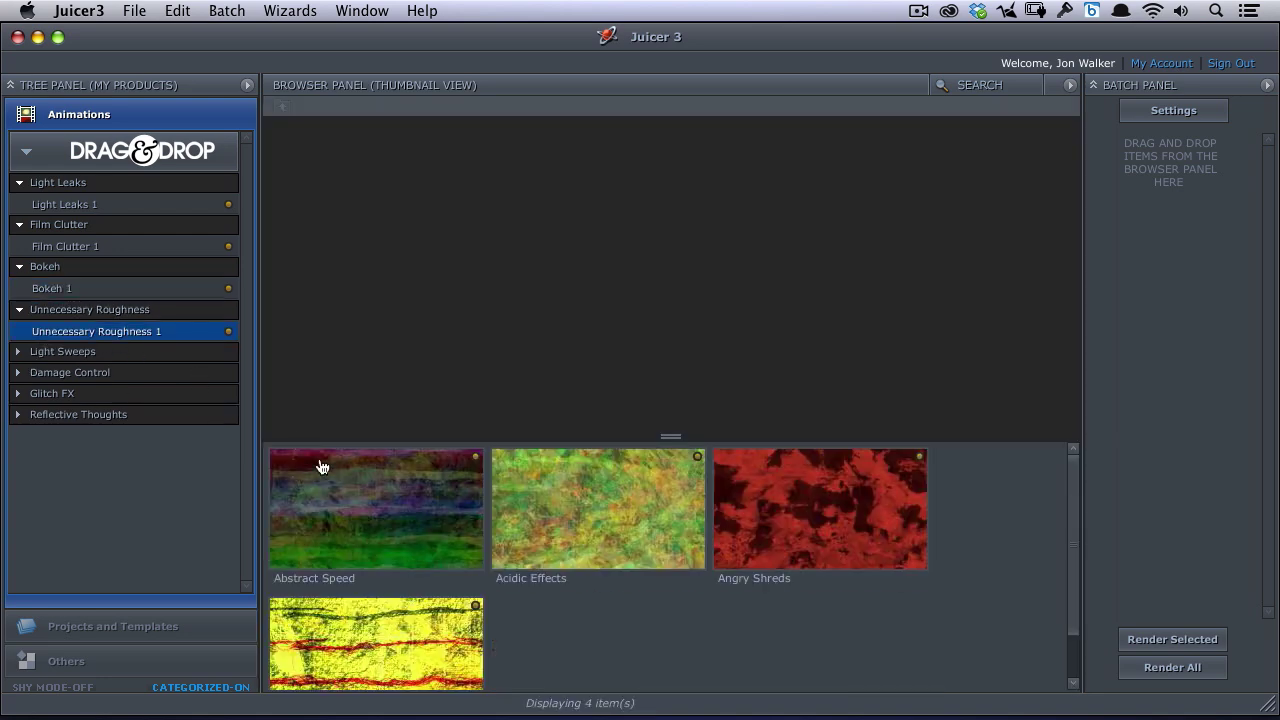
scroll(1073, 470, down, 3)
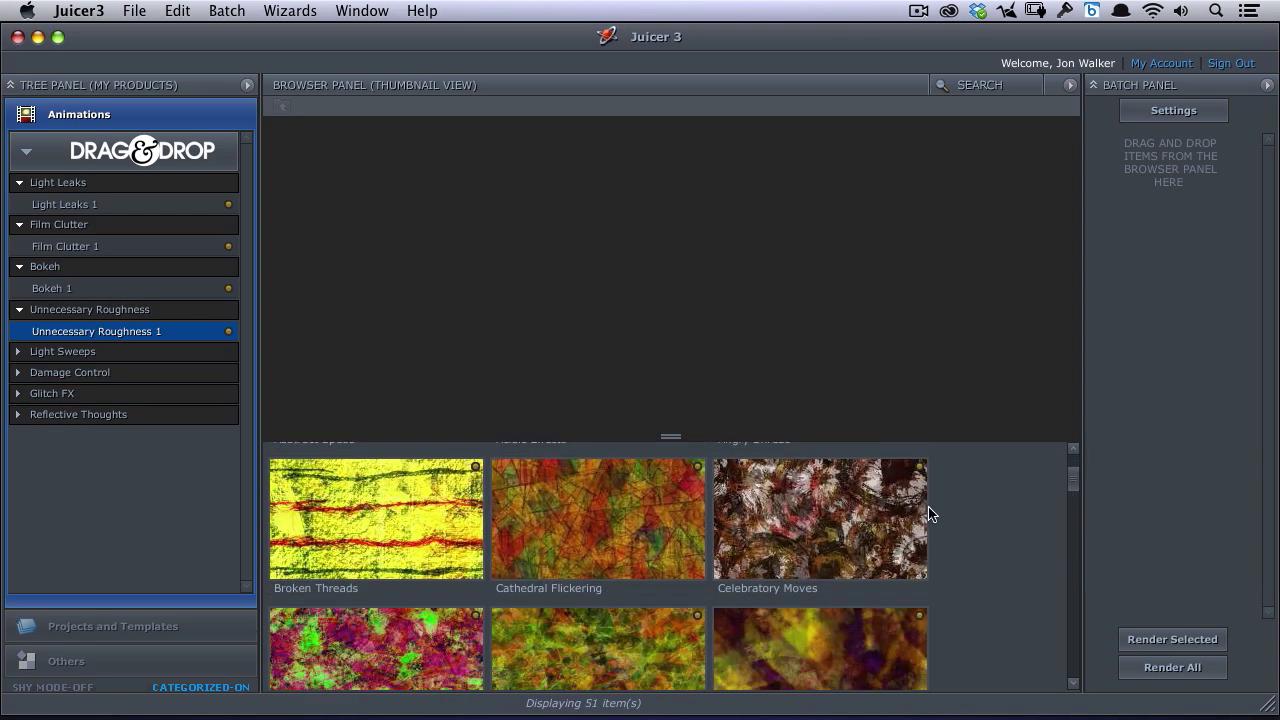
click(852, 518)
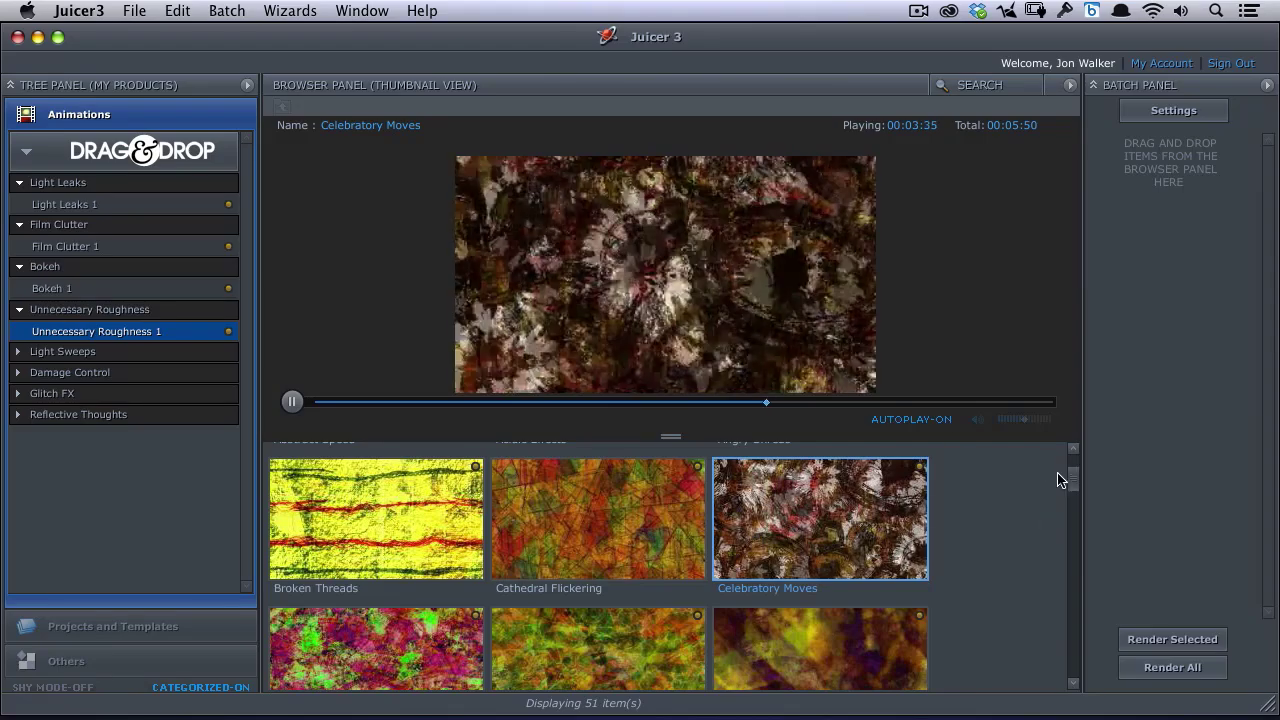
scroll(1073, 485, down, 2)
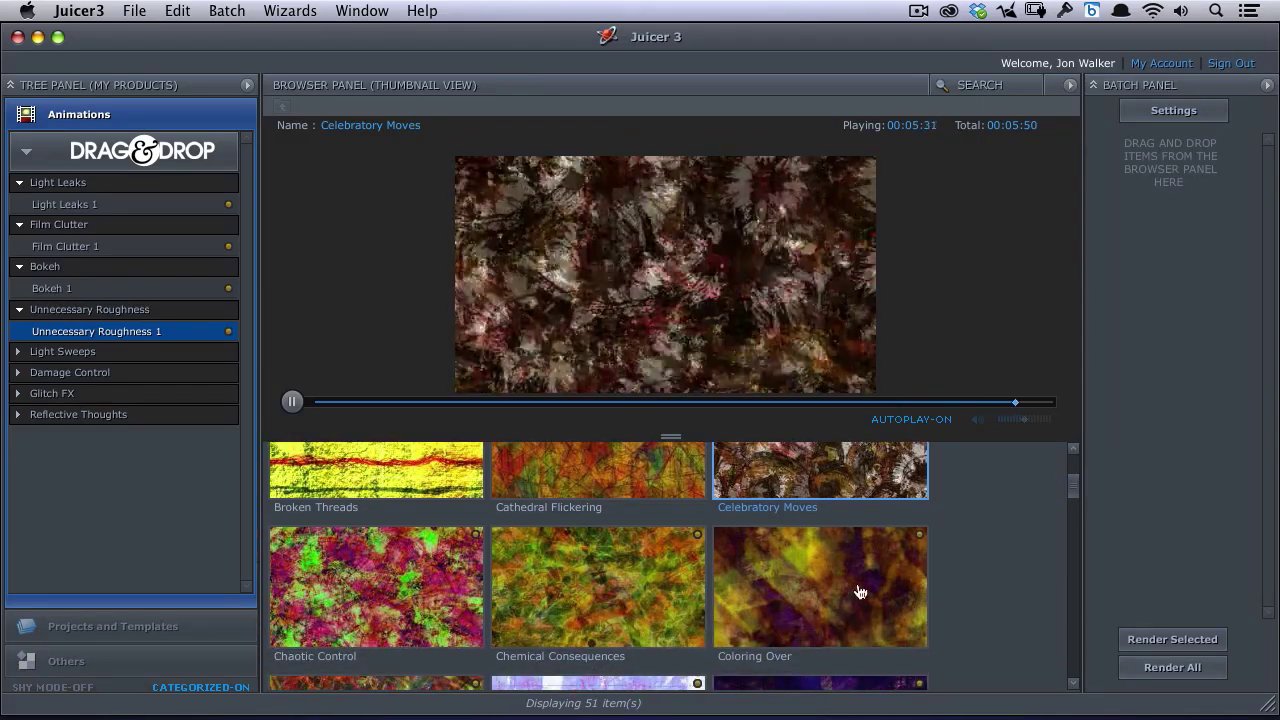
click(869, 591)
click(656, 592)
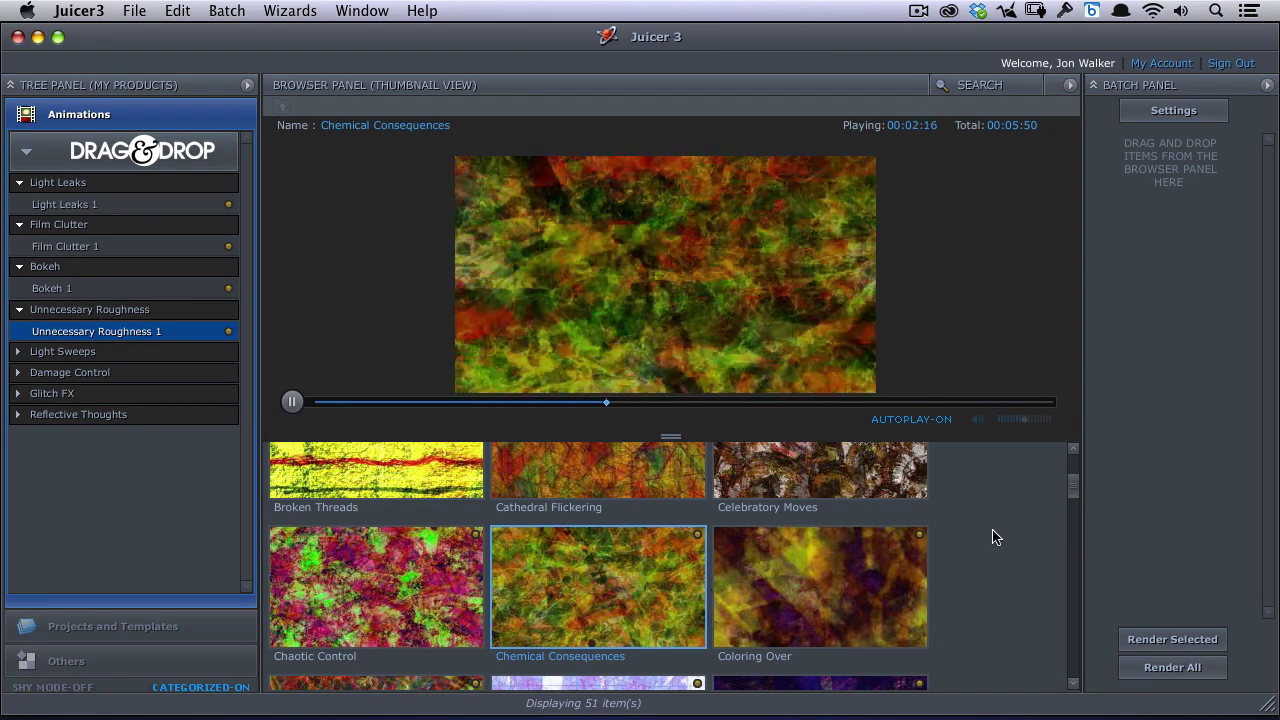
- Preview Defying Logic, Hippie Dreams and Looking For Order further down Unnecessary Roughness 1, pausing playback on the last clip
scroll(1065, 506, down, 8)
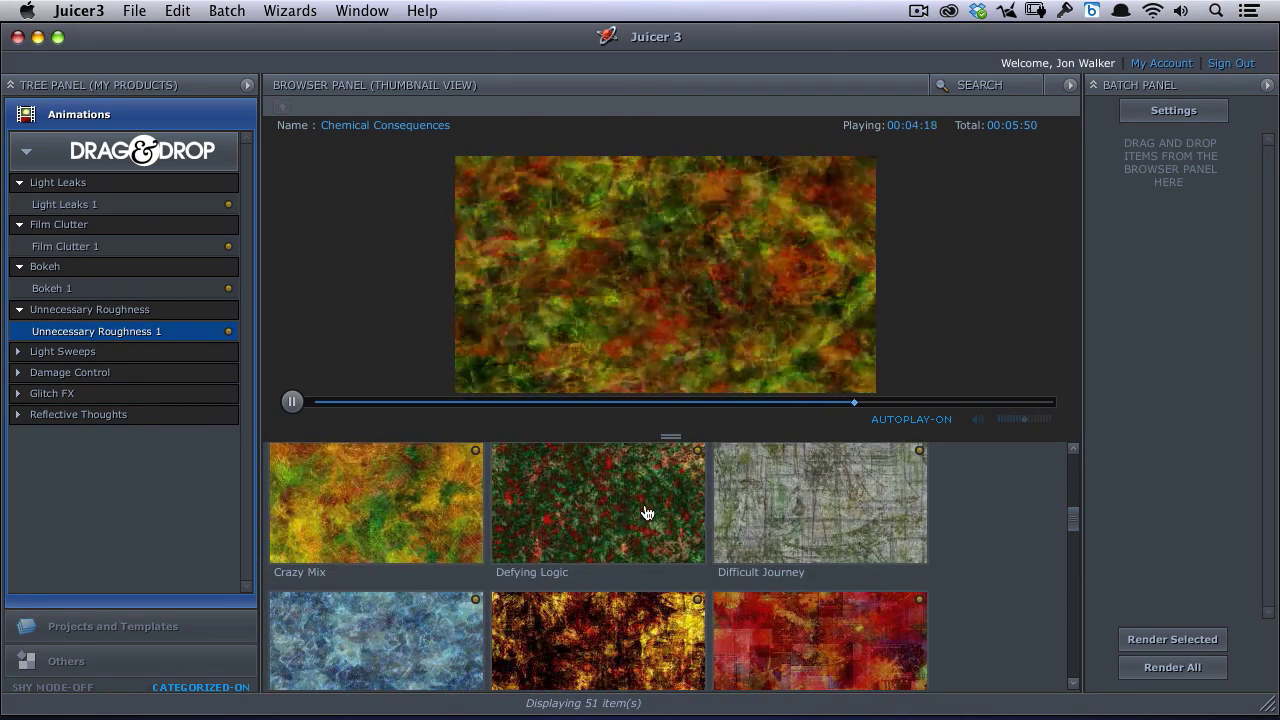
click(645, 514)
drag(1068, 520, 1080, 564)
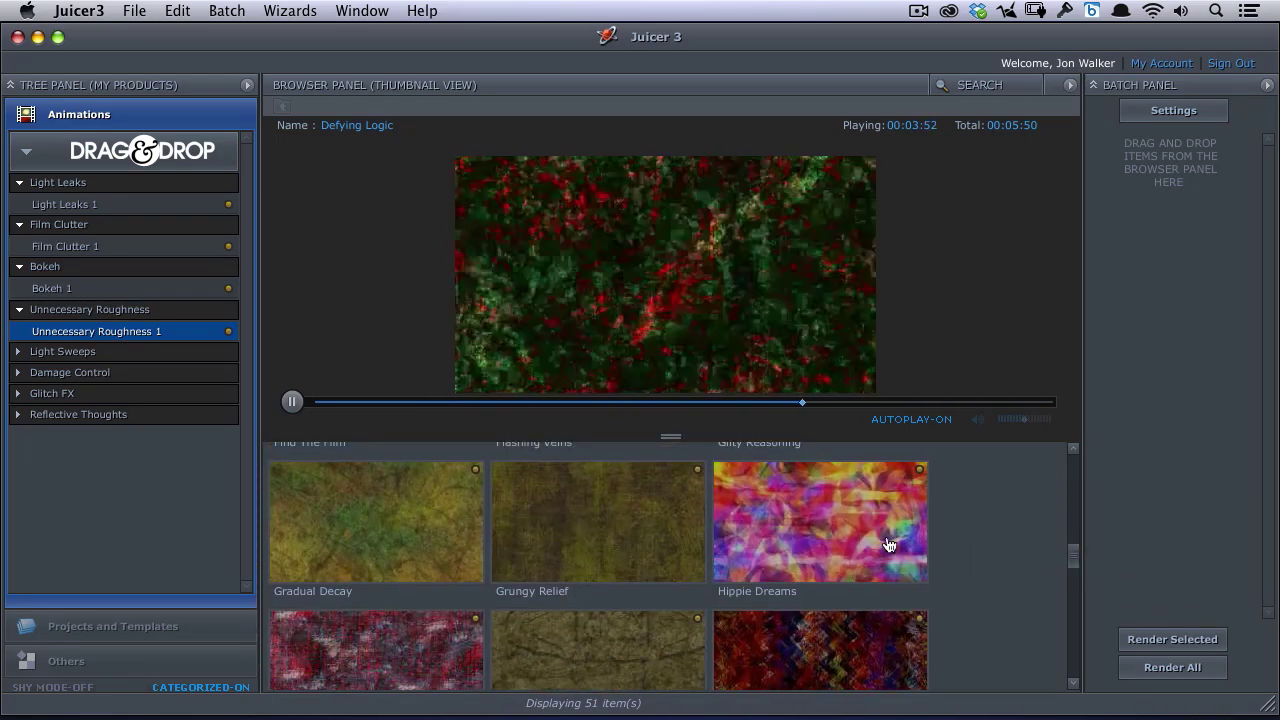
click(922, 548)
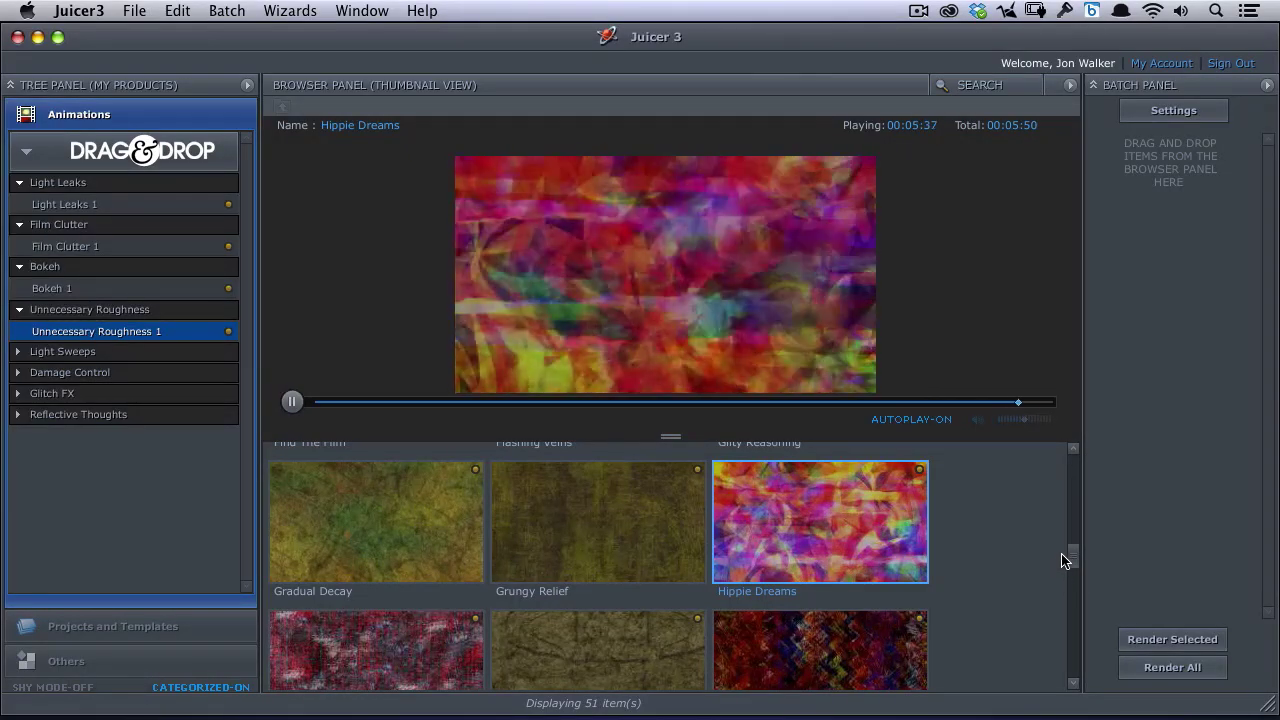
drag(1075, 562, 1075, 572)
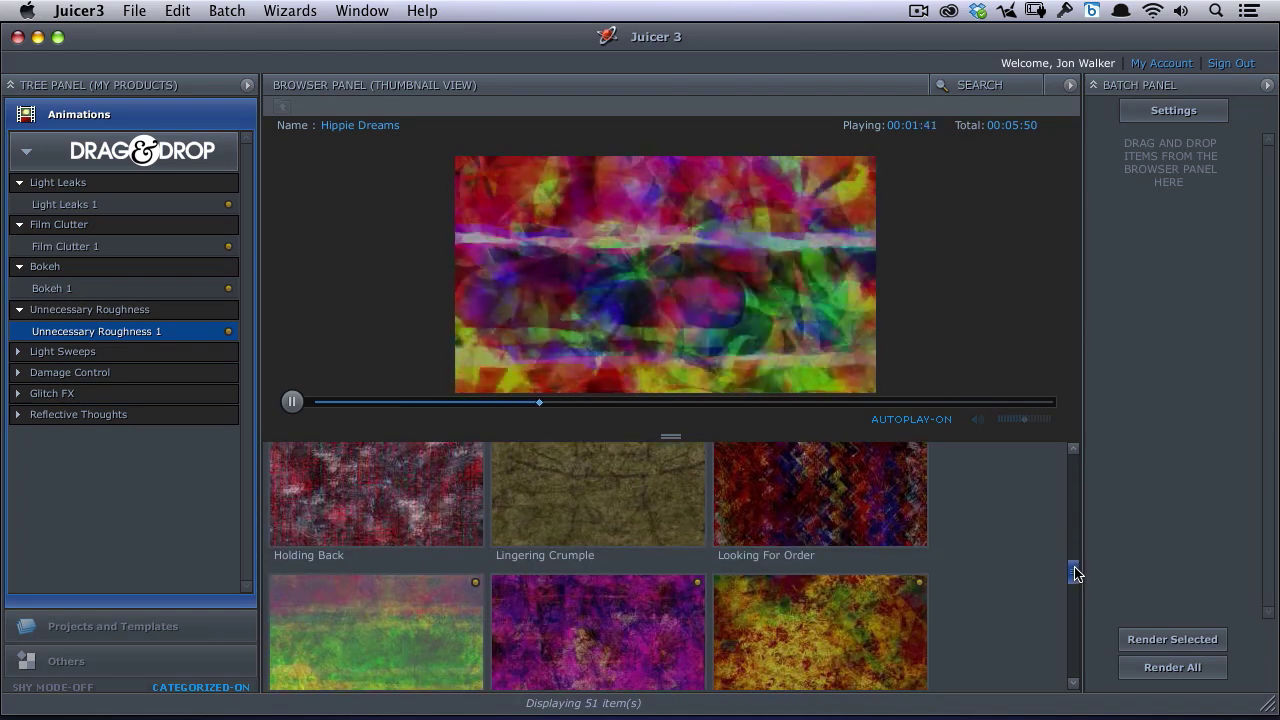
click(858, 511)
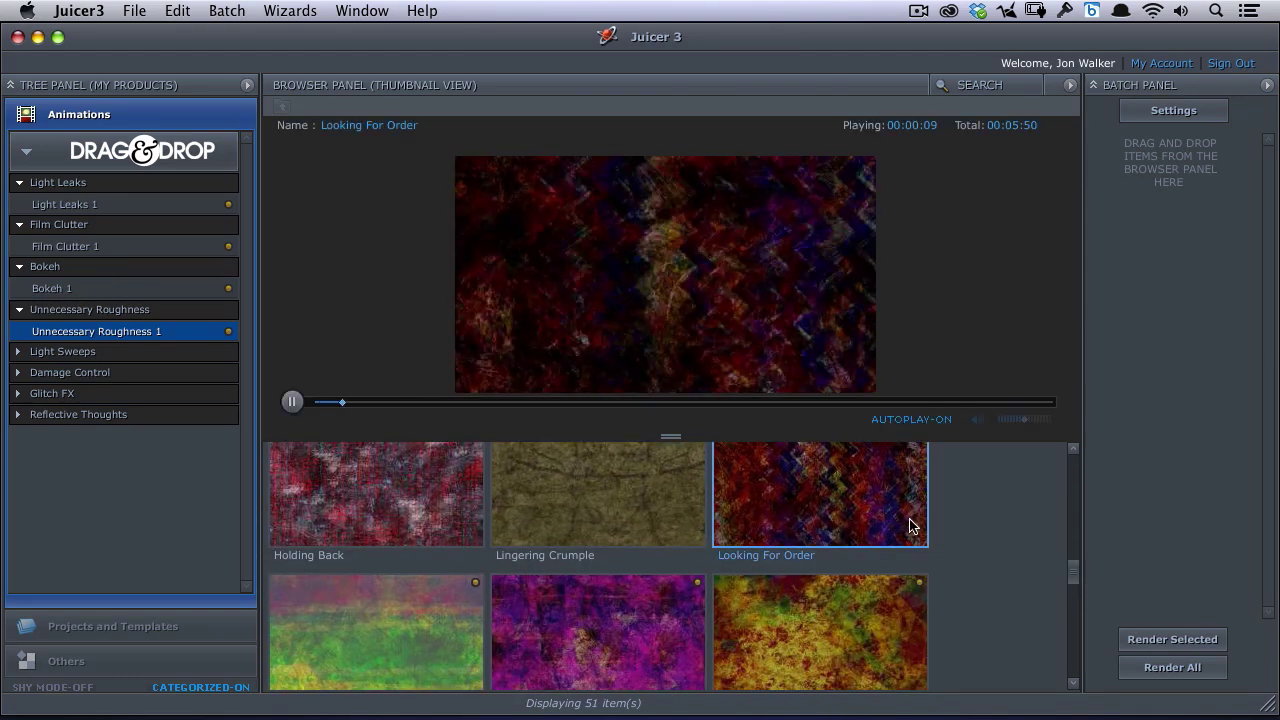
click(292, 401)
- Open the Light Sweeps 1 collection and preview the Ambrosia Mood, Beyond Speed and Blending Hues clips
click(17, 352)
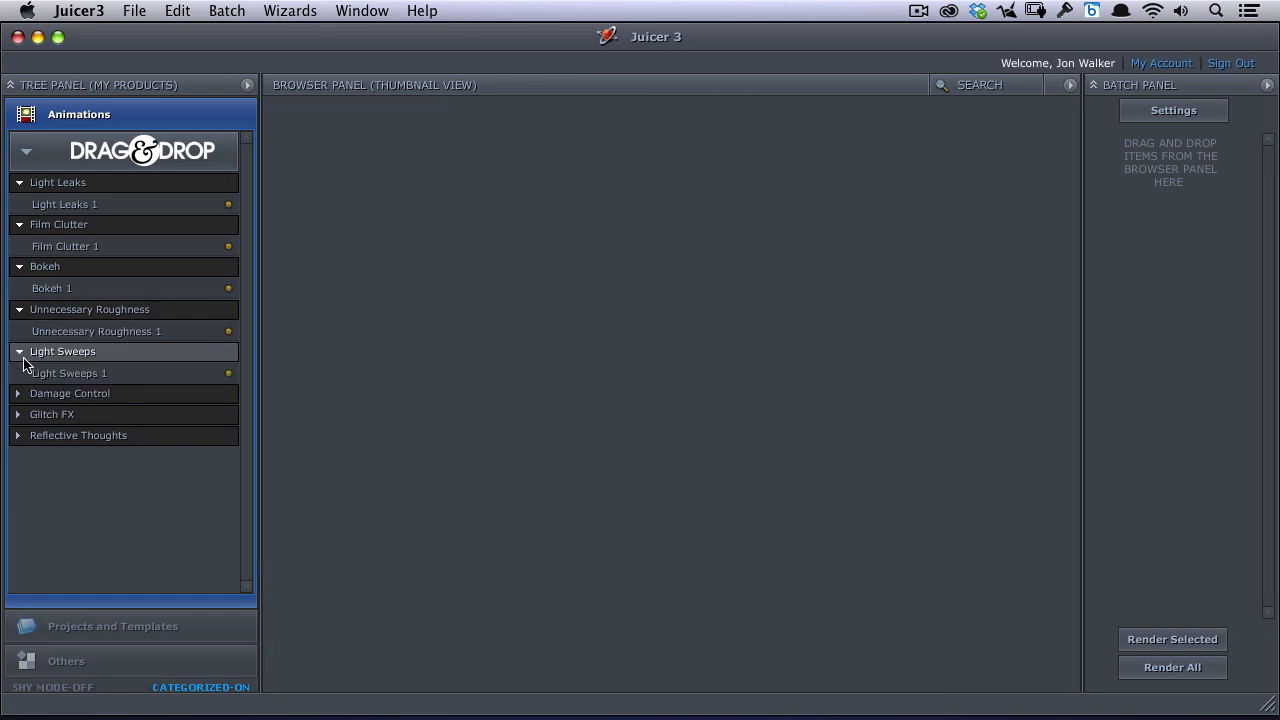
click(75, 376)
click(427, 527)
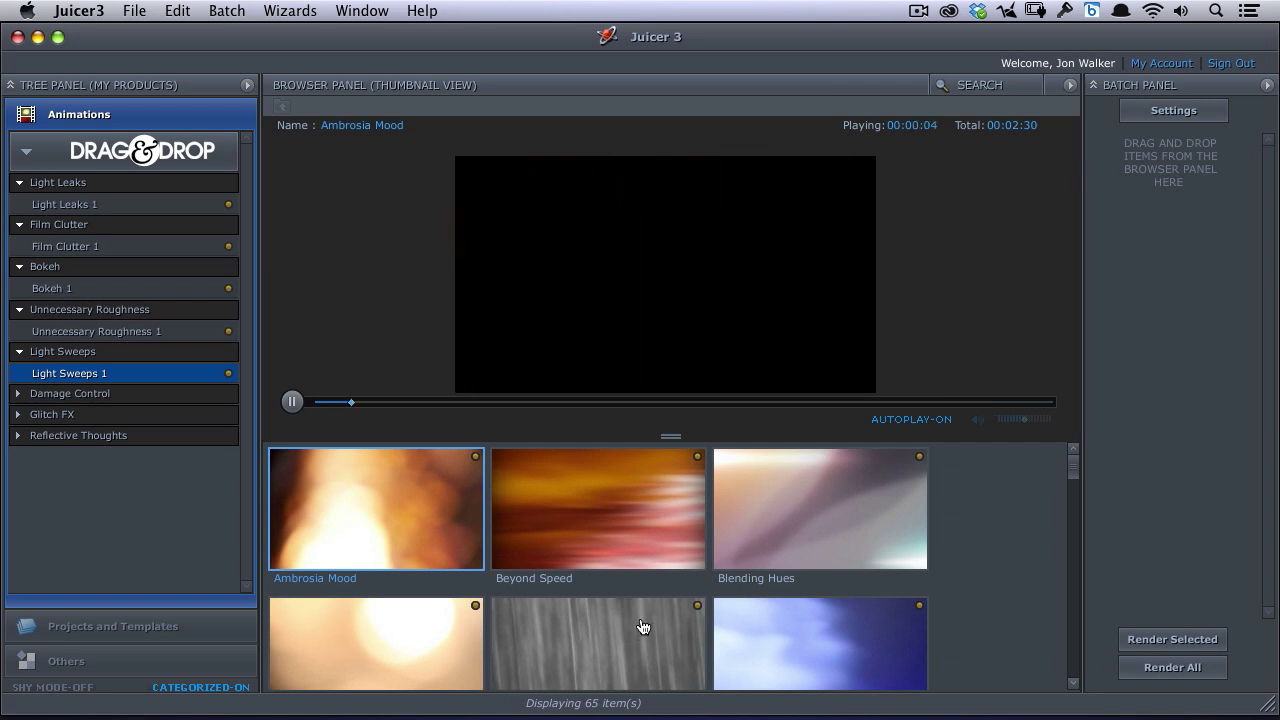
click(630, 520)
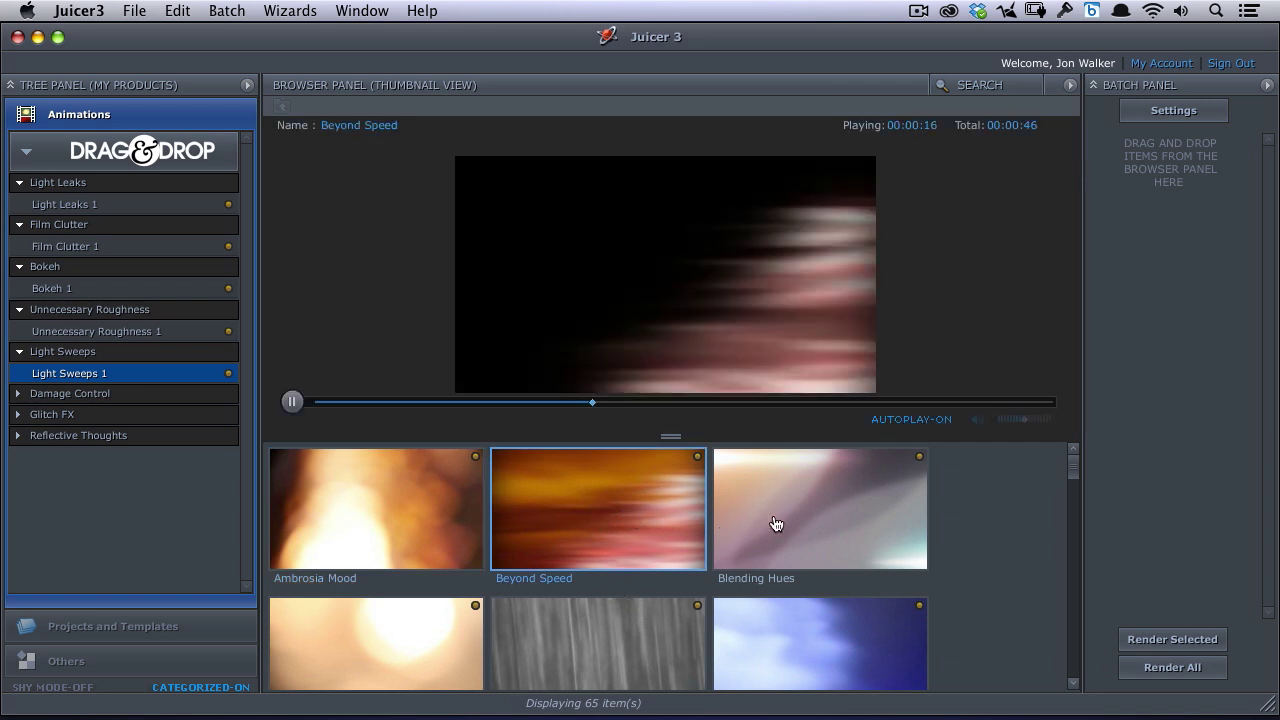
click(832, 520)
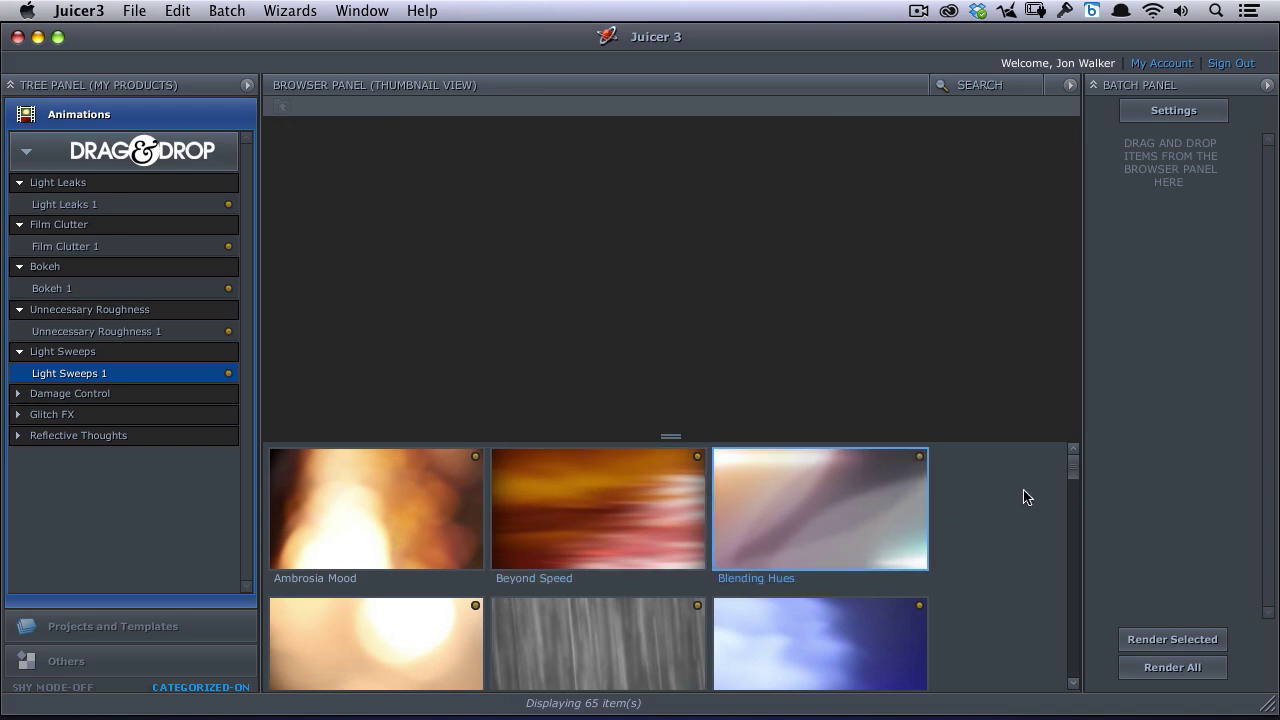
- Preview the Blue Rush and Blinding Flash clips in Light Sweeps 1 and pause playback on Blinding Flash
click(857, 627)
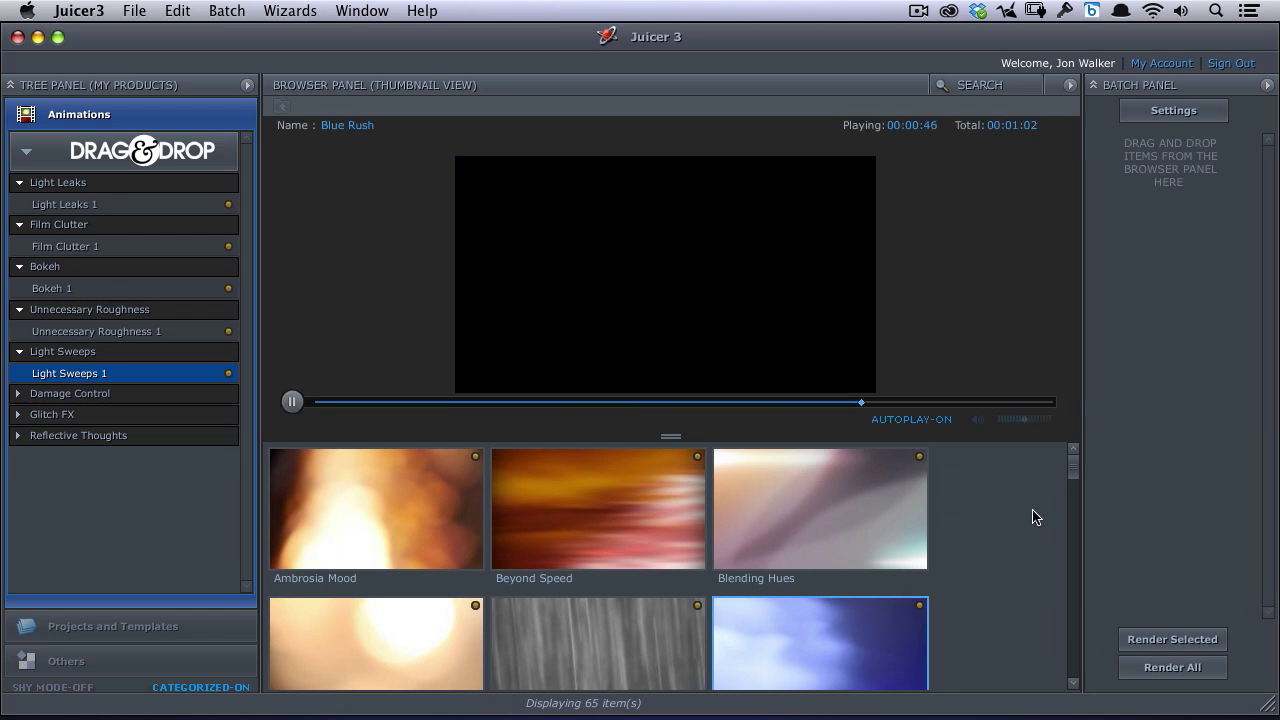
scroll(1047, 493, down, 2)
click(649, 564)
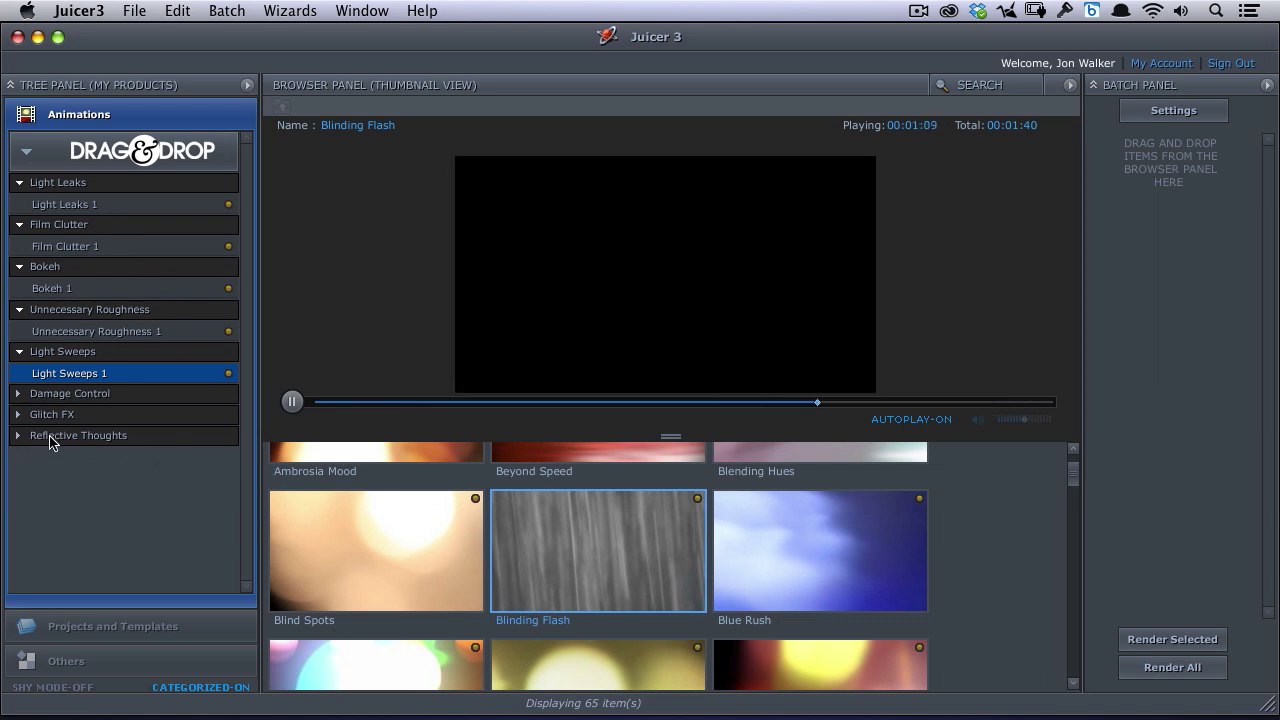
click(292, 401)
- Open the Damage Control 1 collection and preview the Almost Alright, Almost Dead and Bad Reception clips
click(41, 399)
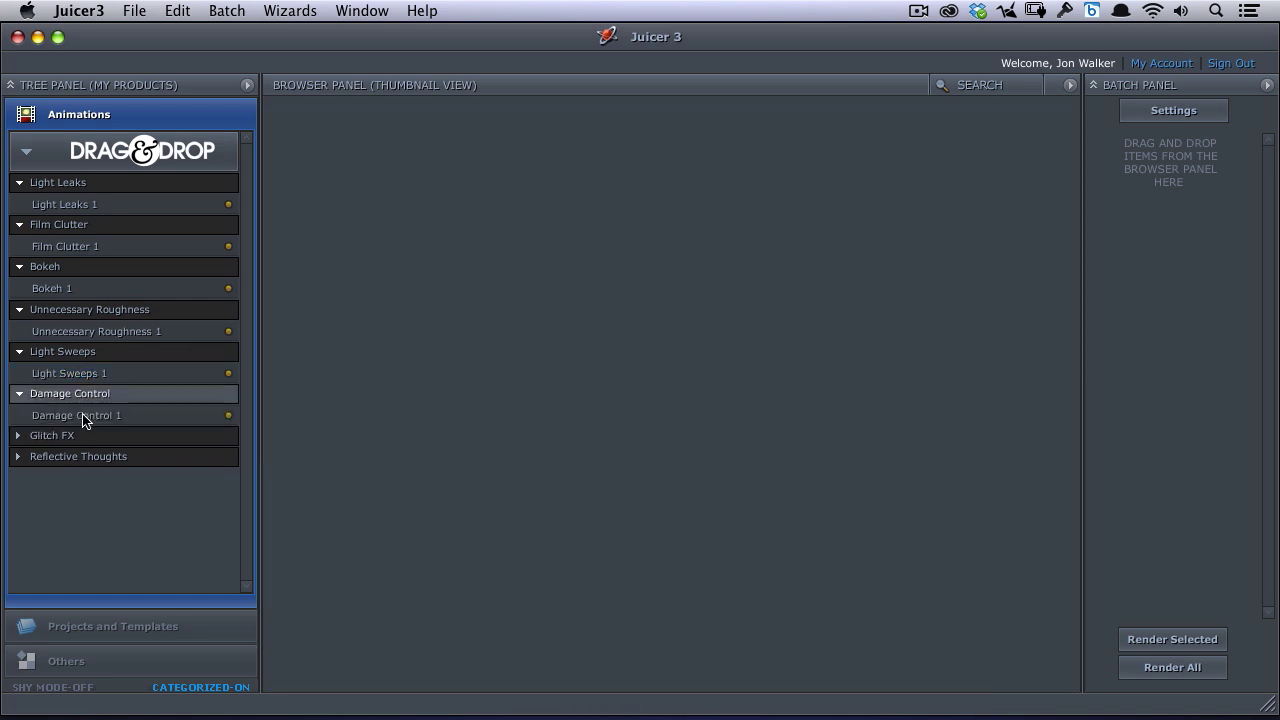
click(147, 422)
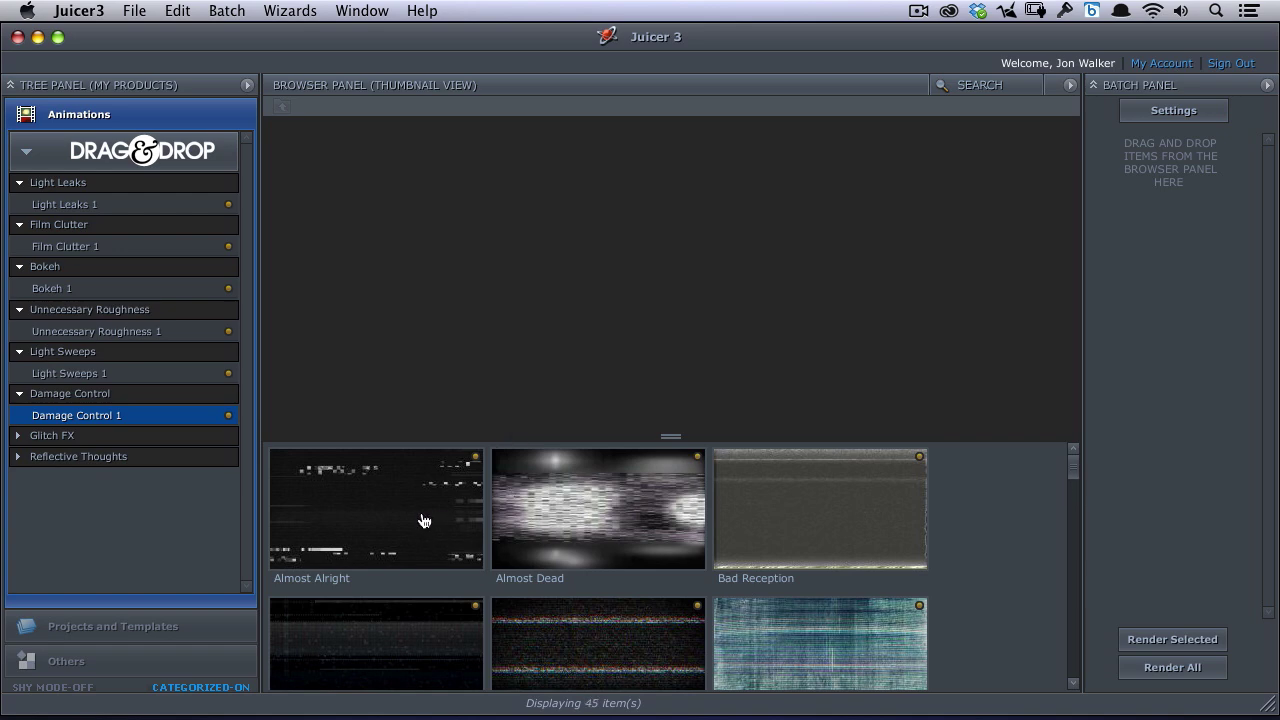
click(424, 520)
click(610, 535)
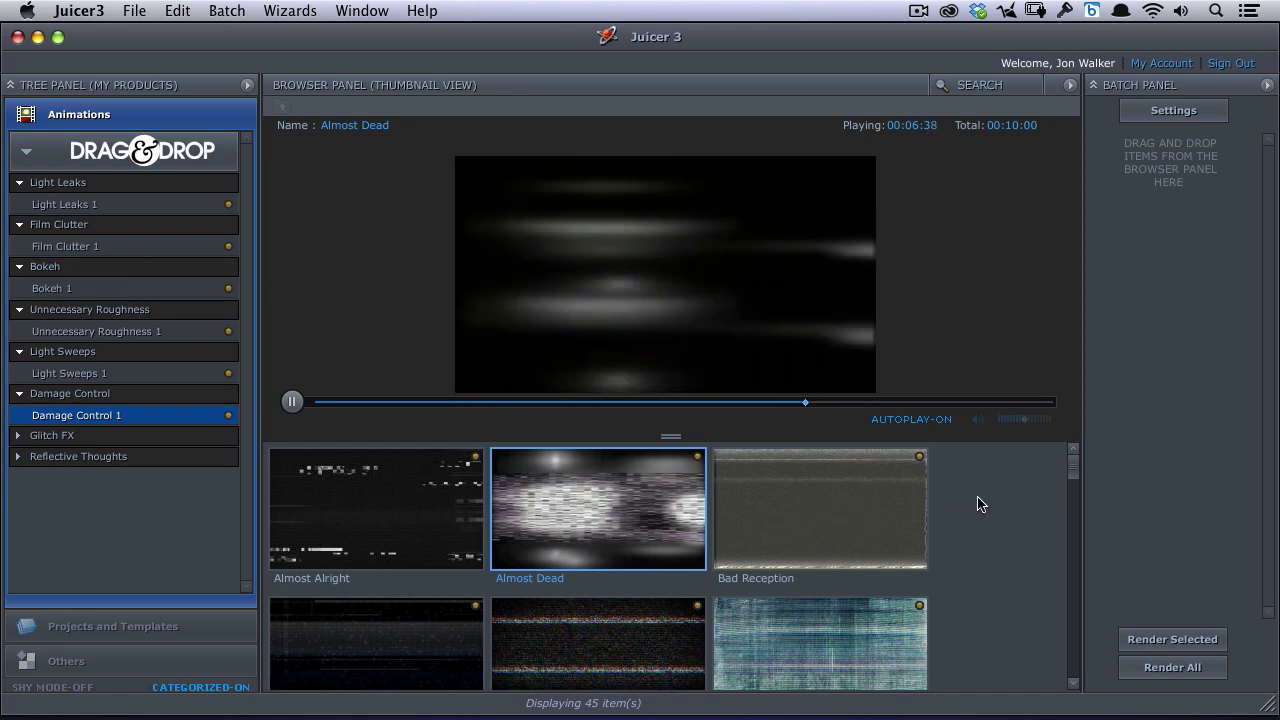
click(840, 550)
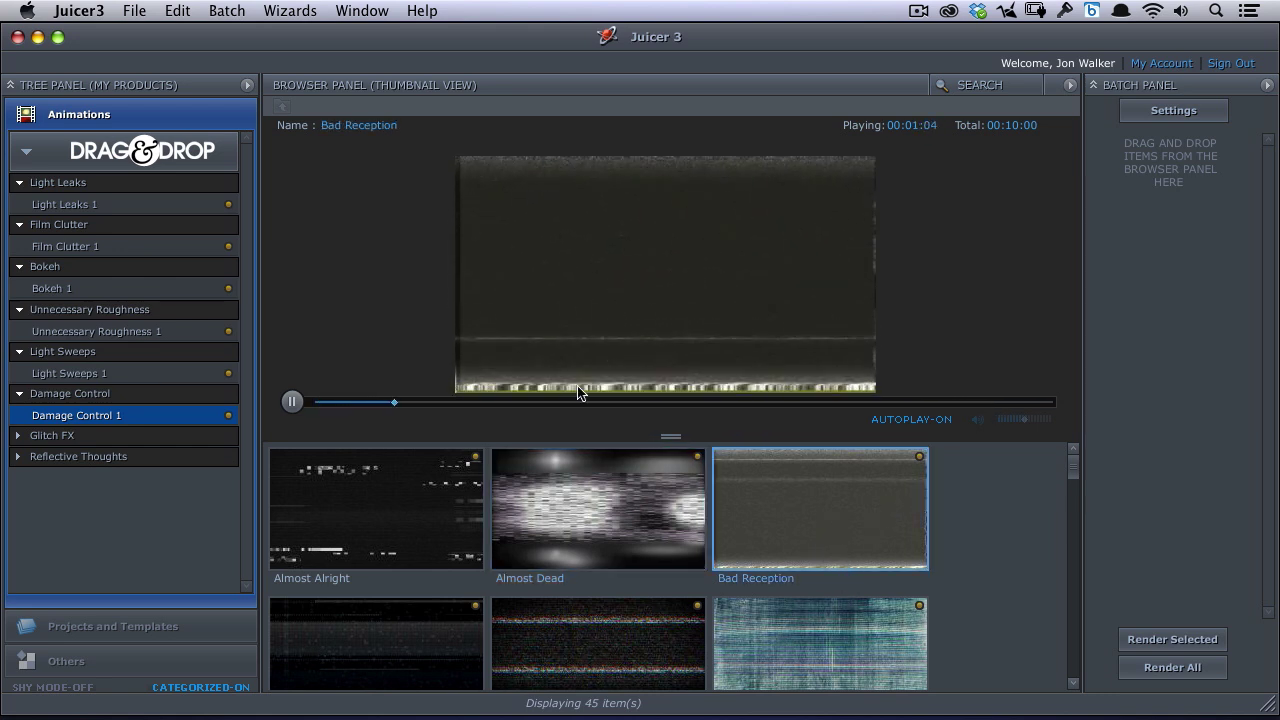
- Preview the Barely Watchable, Barely Coherent, Beyond Repair and Concave Scramble clips in Damage Control 1
click(604, 638)
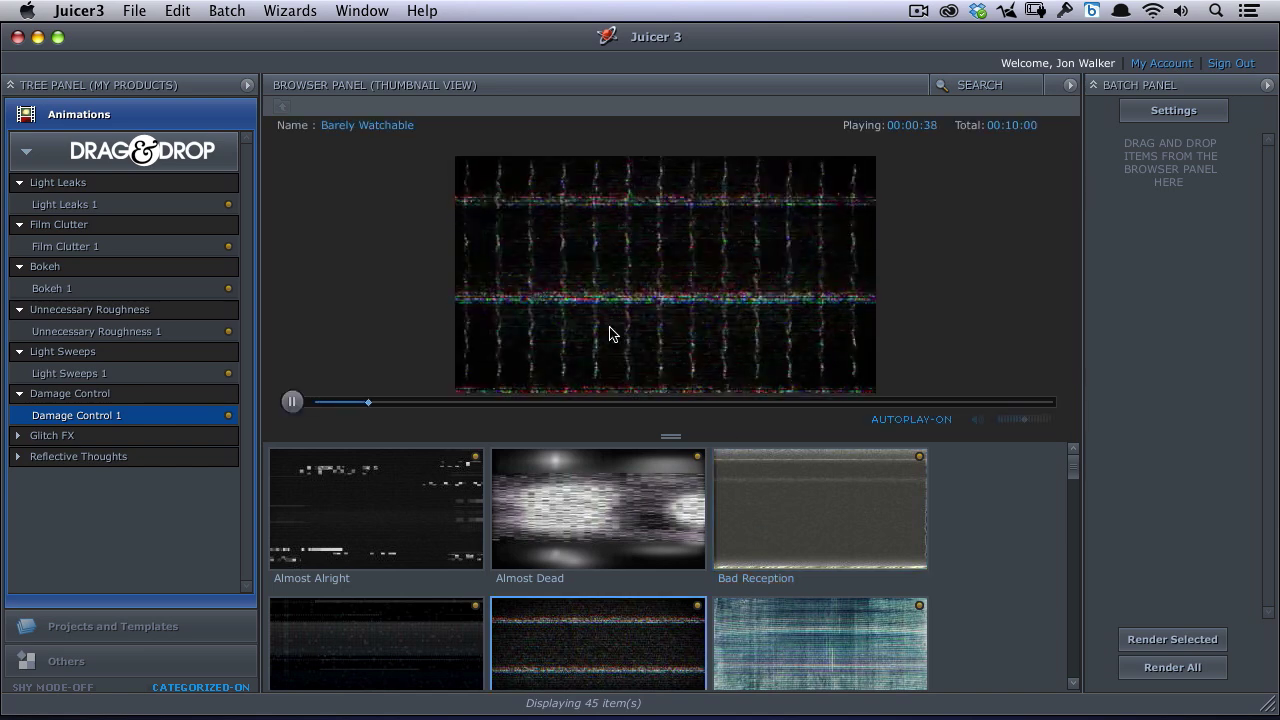
click(443, 642)
click(833, 645)
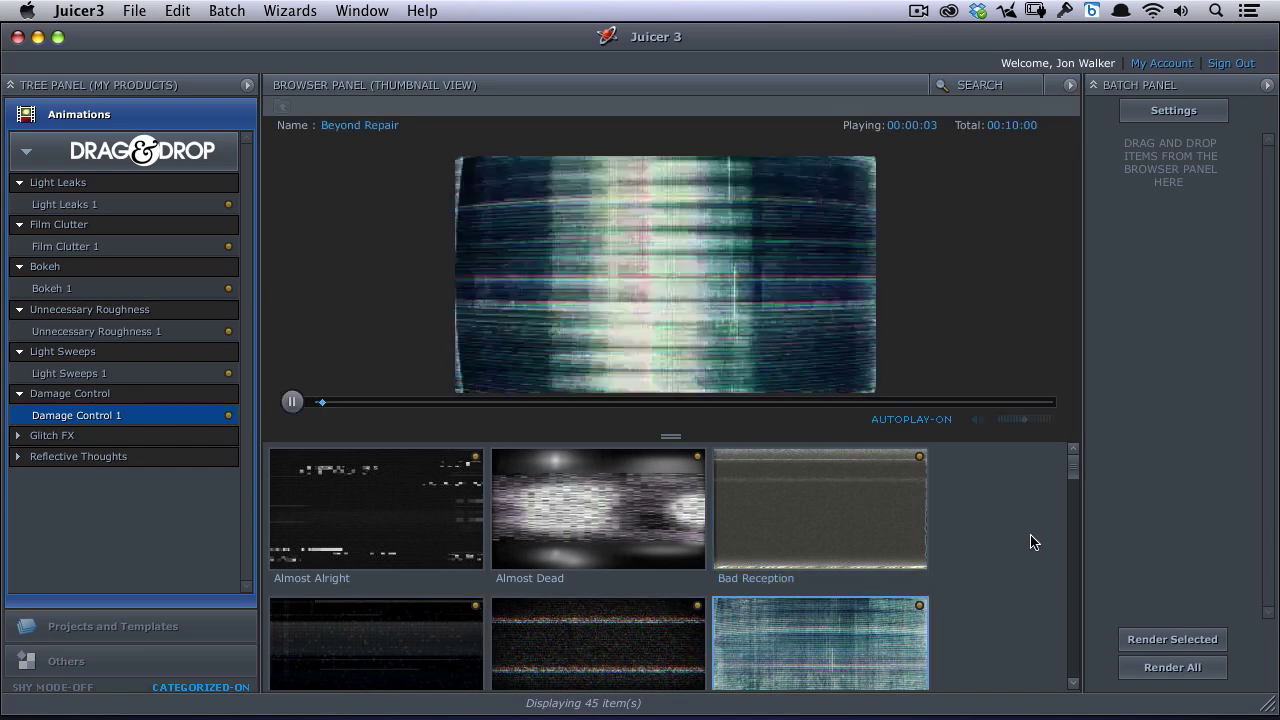
drag(1074, 469, 1080, 514)
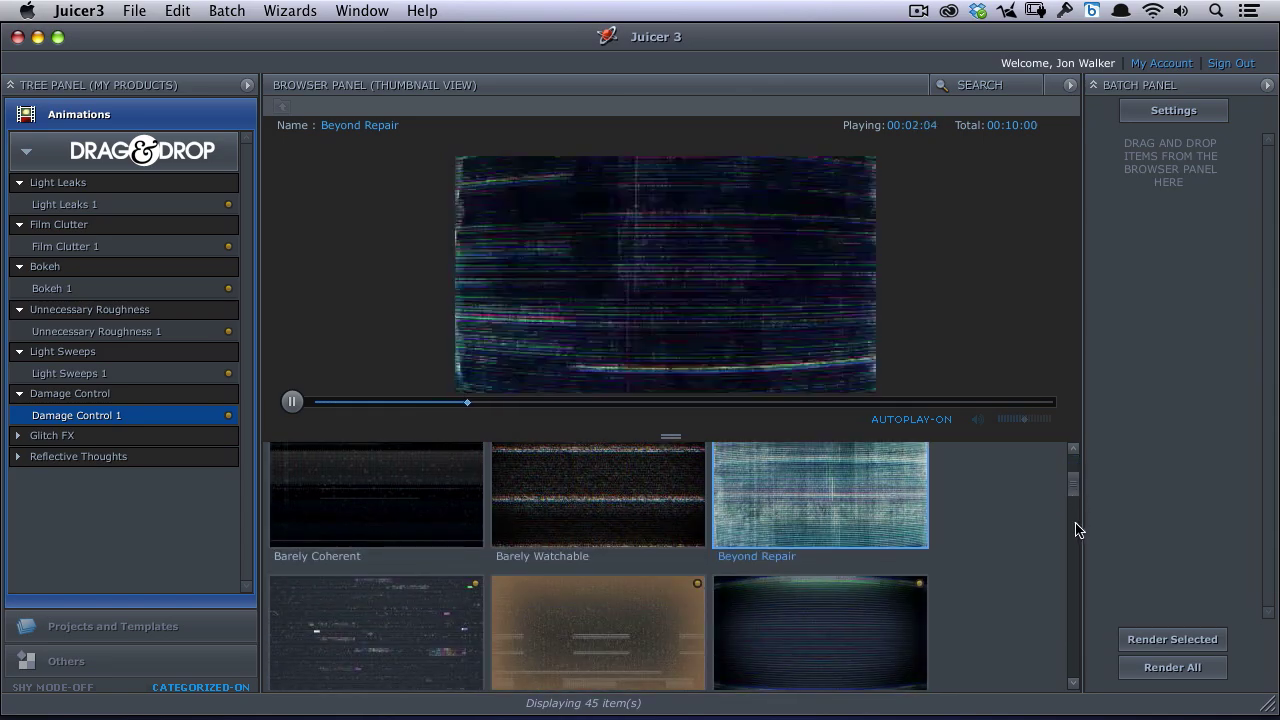
click(867, 628)
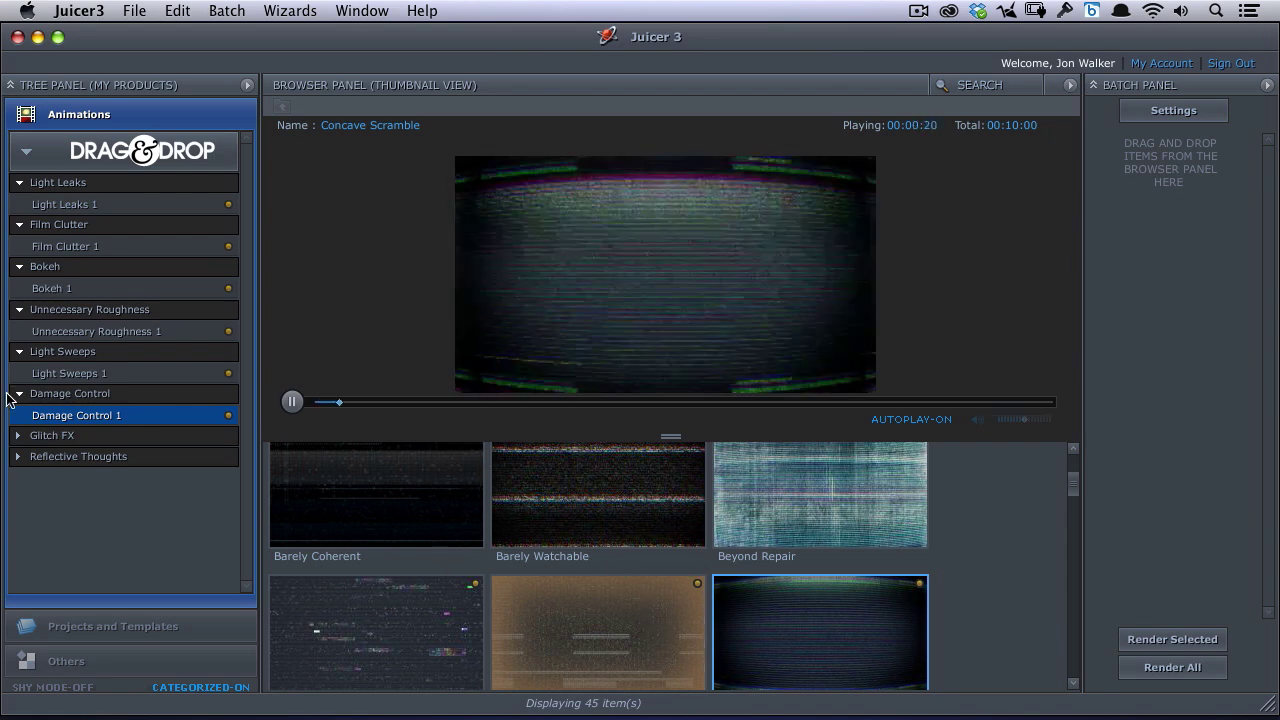
- Open the Glitch FX 1 collection and preview the Abandoning Rationality and Badly Broken clips
click(17, 436)
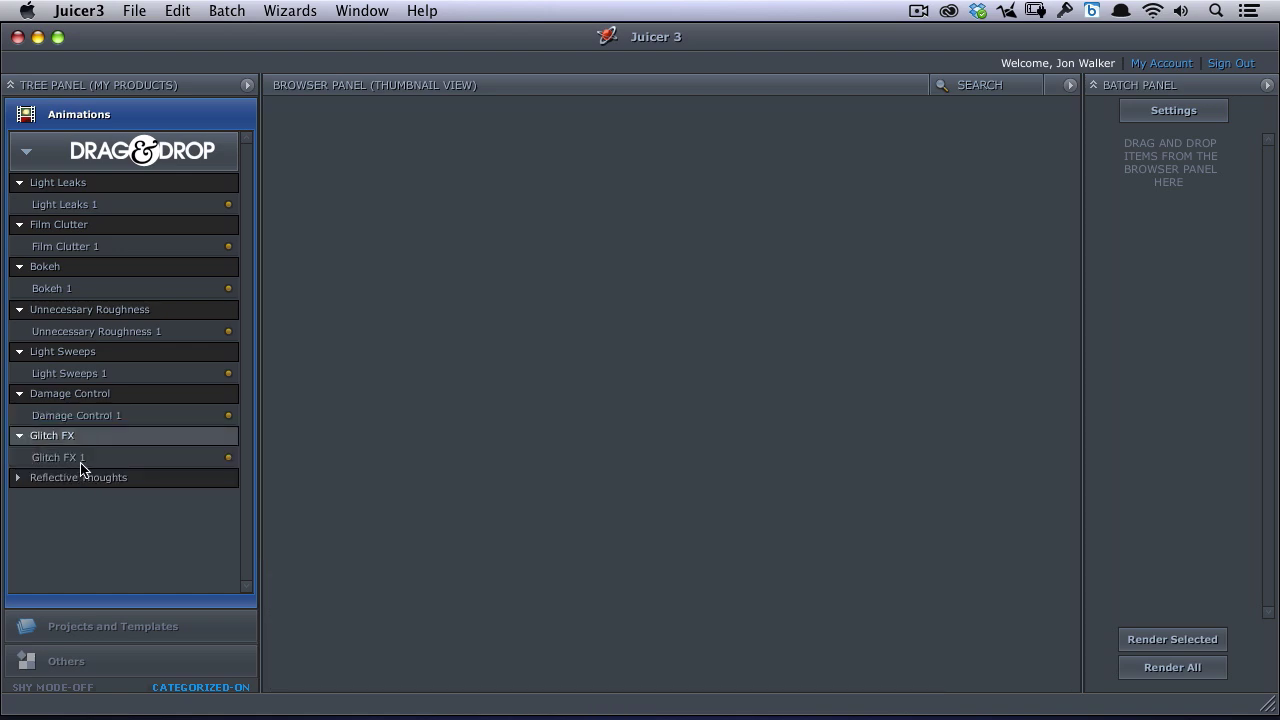
click(125, 458)
click(447, 532)
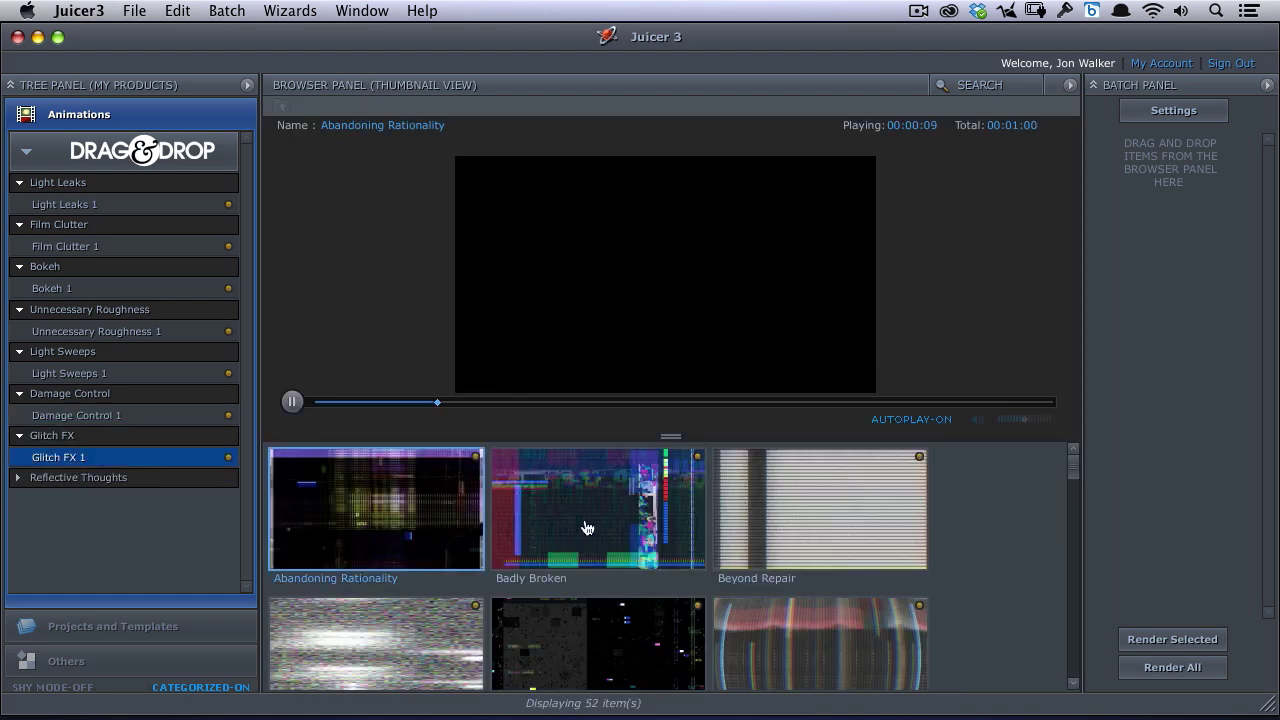
click(632, 540)
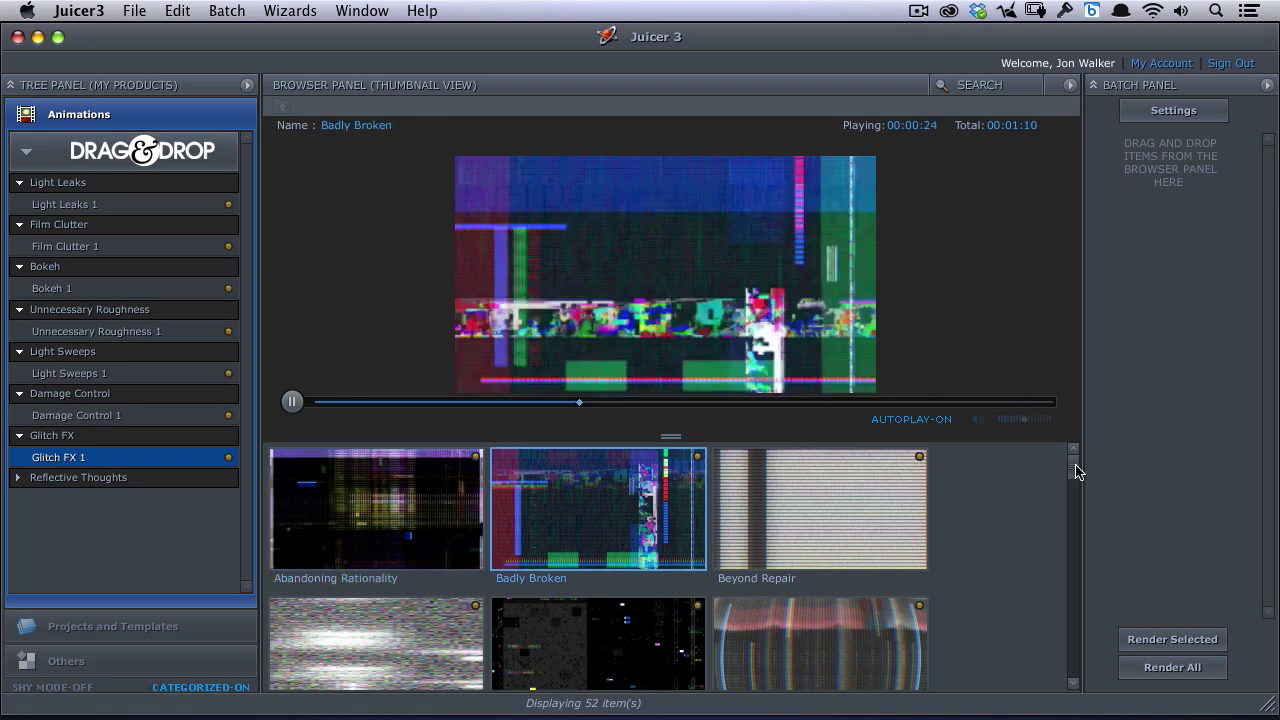
- Preview Crazy Radar, Chaotic Code, Convex Scramble and End Of Control further down Glitch FX 1, pausing playback on the last clip
drag(1074, 466, 1074, 480)
click(447, 598)
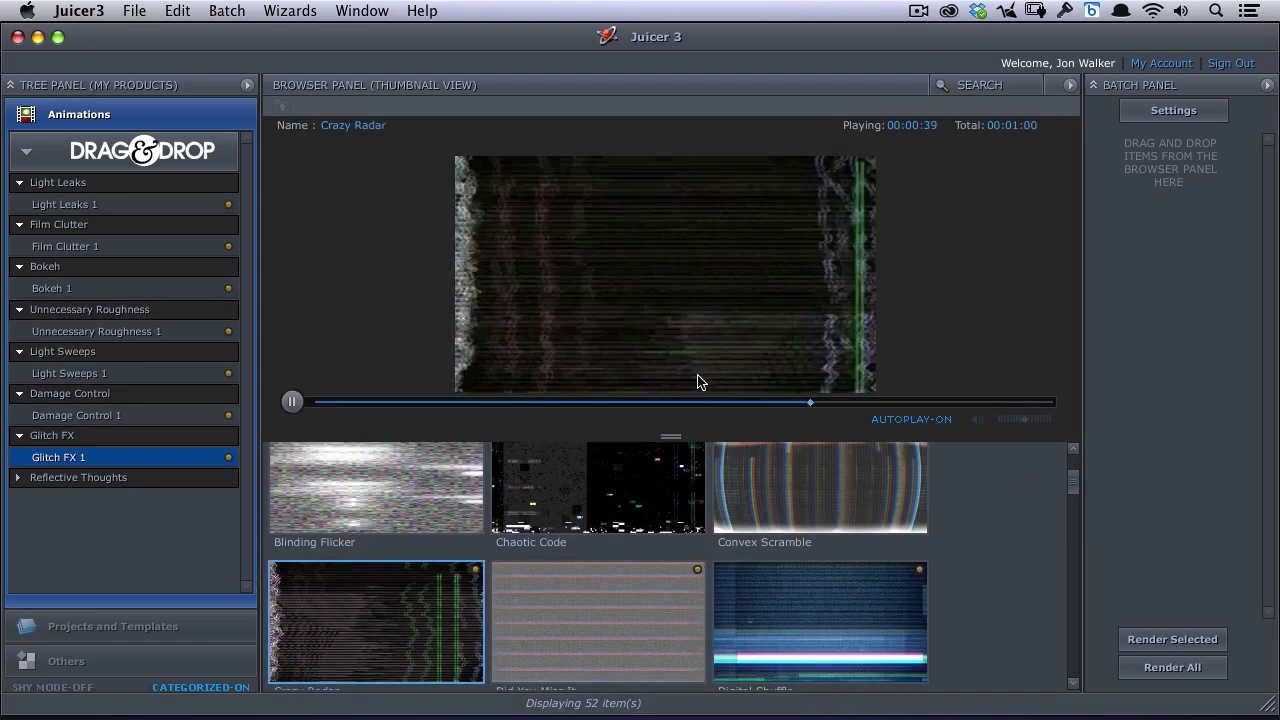
click(631, 500)
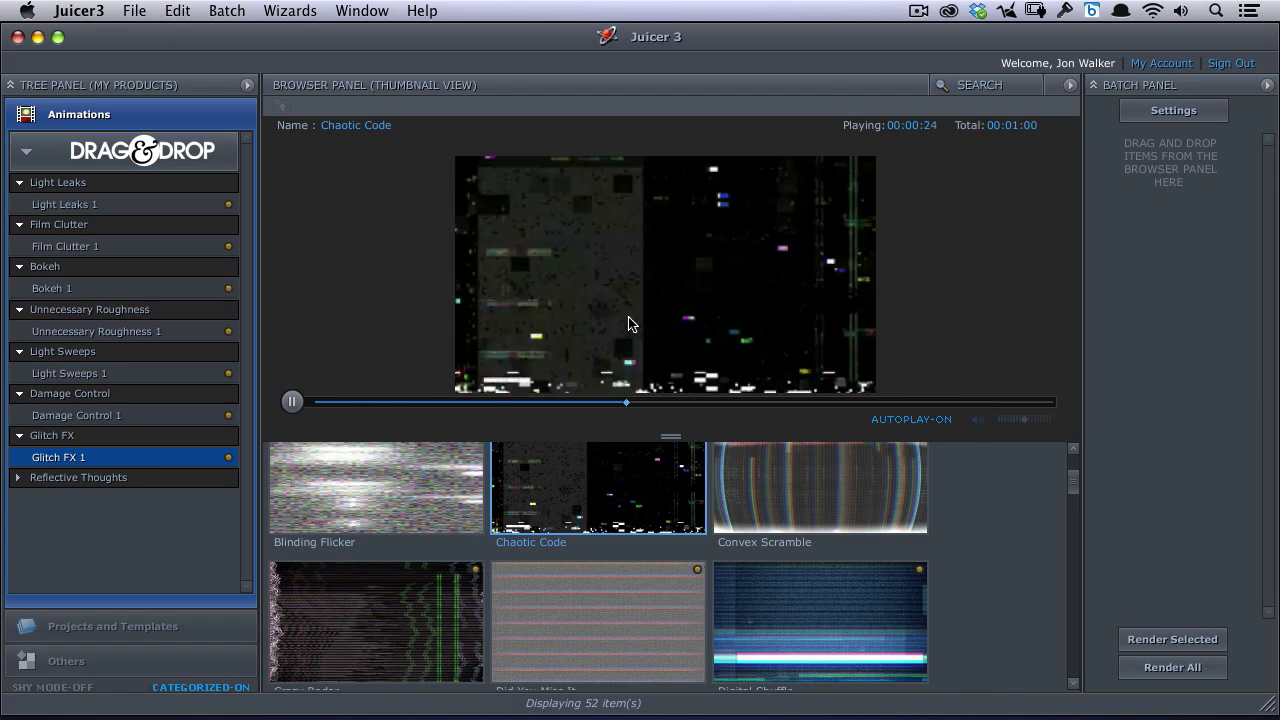
click(834, 493)
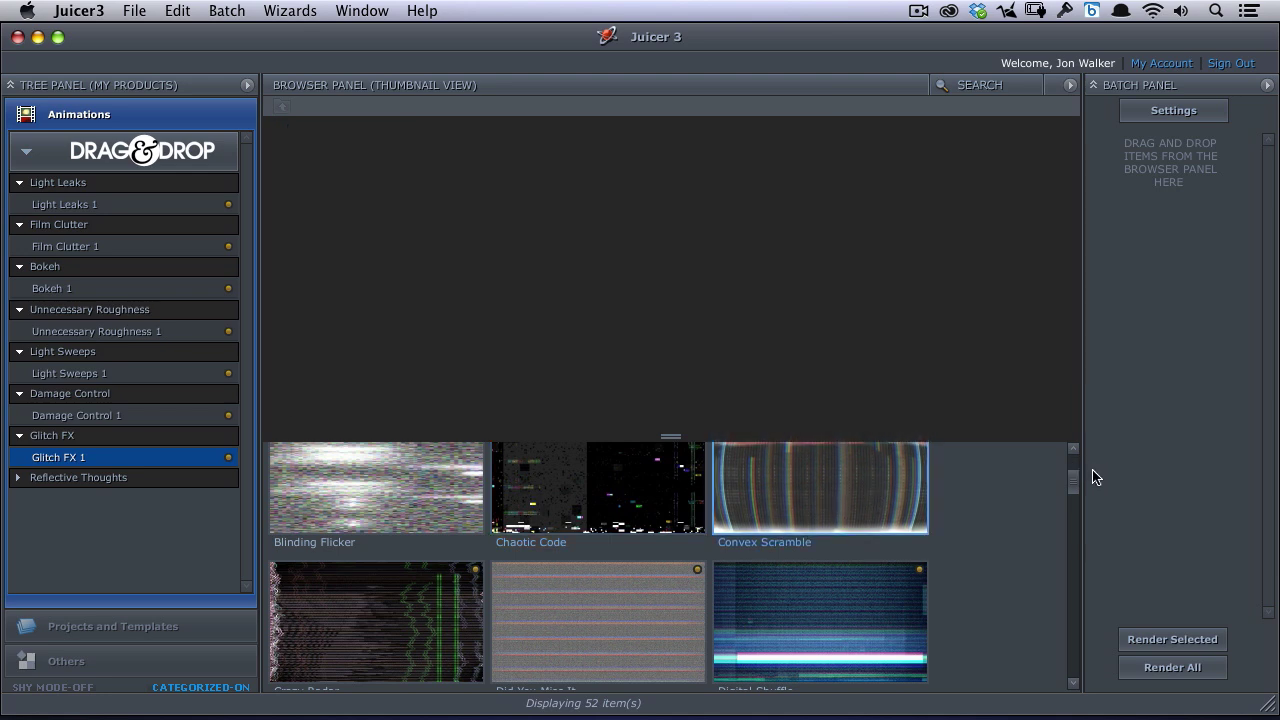
scroll(1077, 486, down, 1)
click(446, 629)
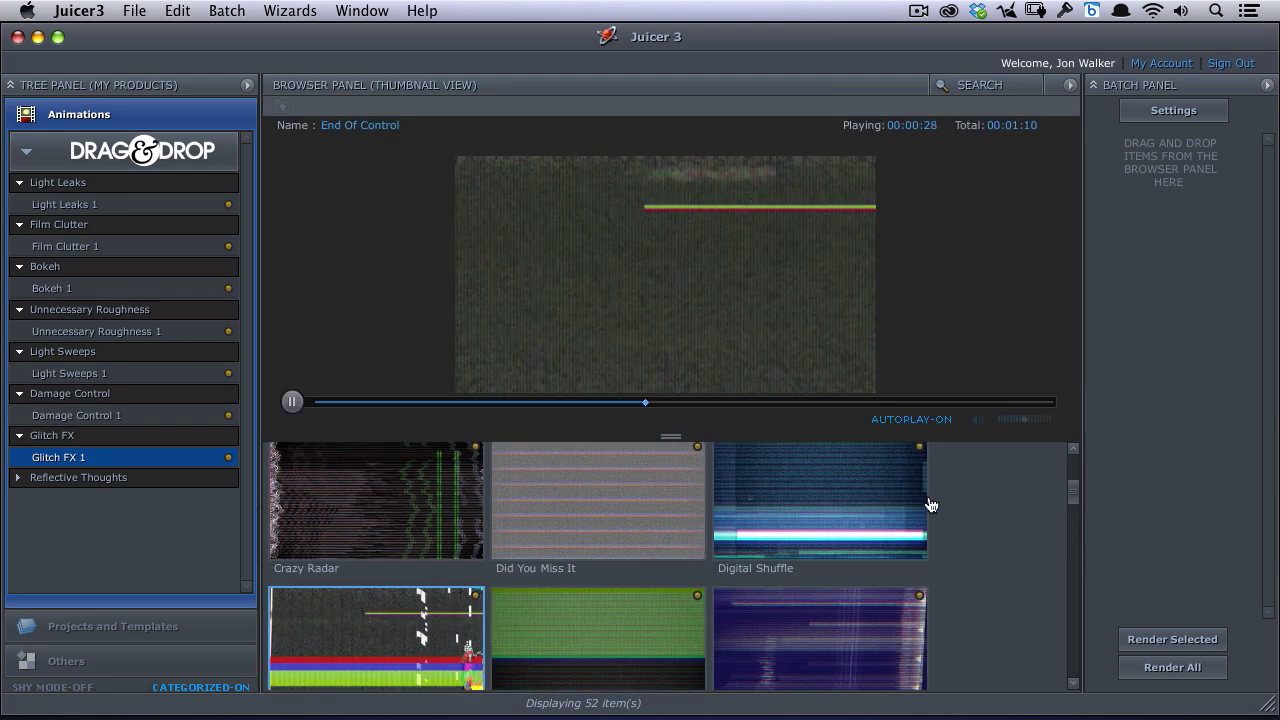
click(291, 402)
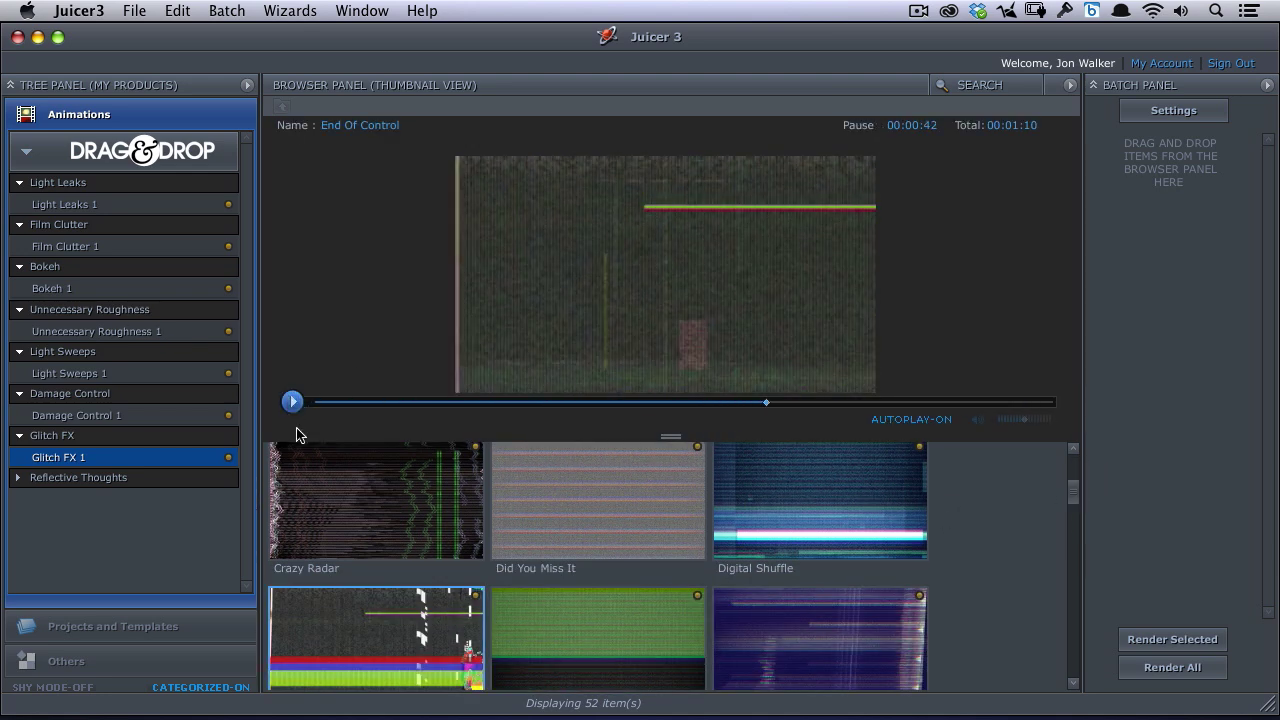
- Open the Reflective Thoughts 1 collection and preview the Careful Contemplation, Brilliant Minds, Cool Mind and Circling Madness clips
click(17, 478)
click(94, 499)
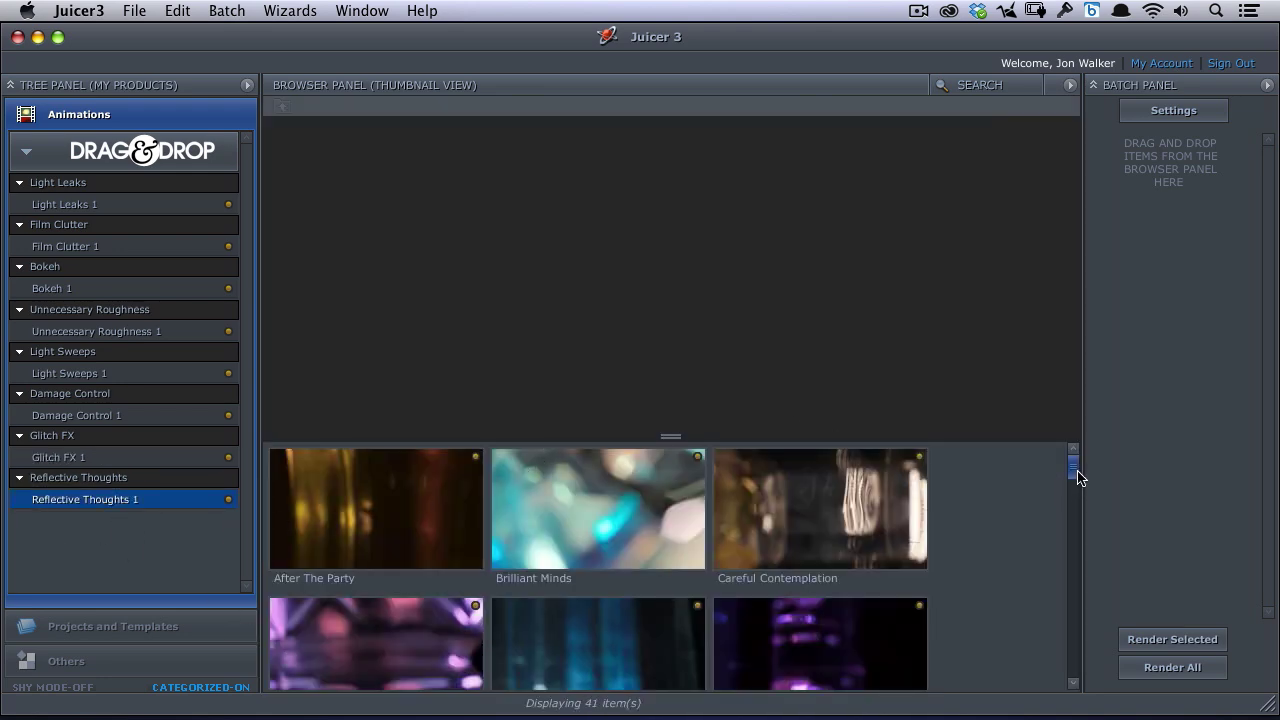
scroll(1078, 478, down, 1)
click(850, 497)
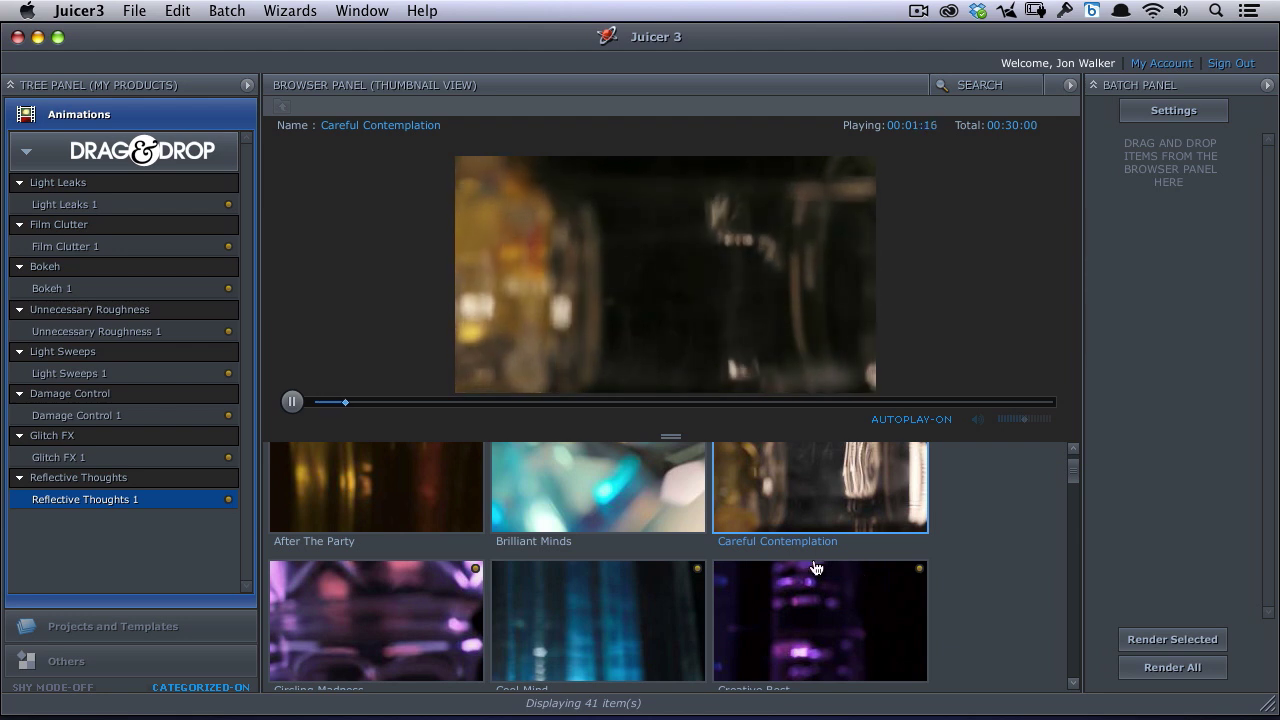
click(630, 505)
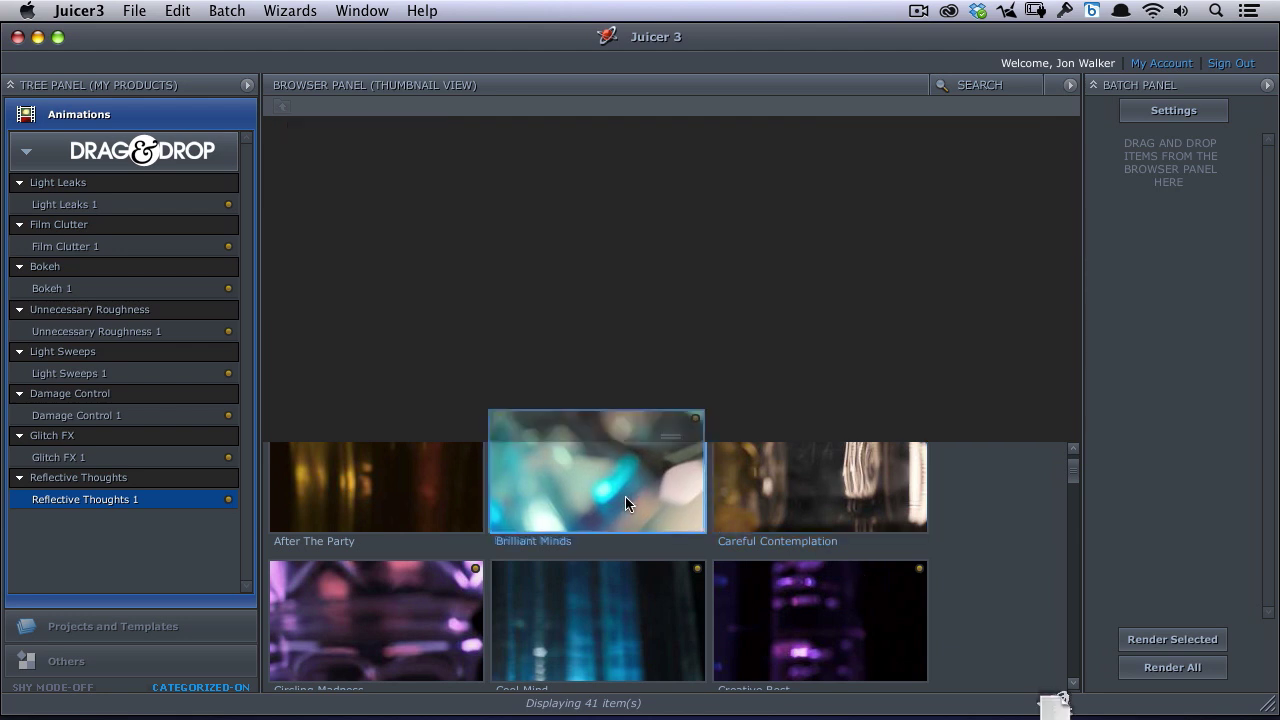
click(652, 608)
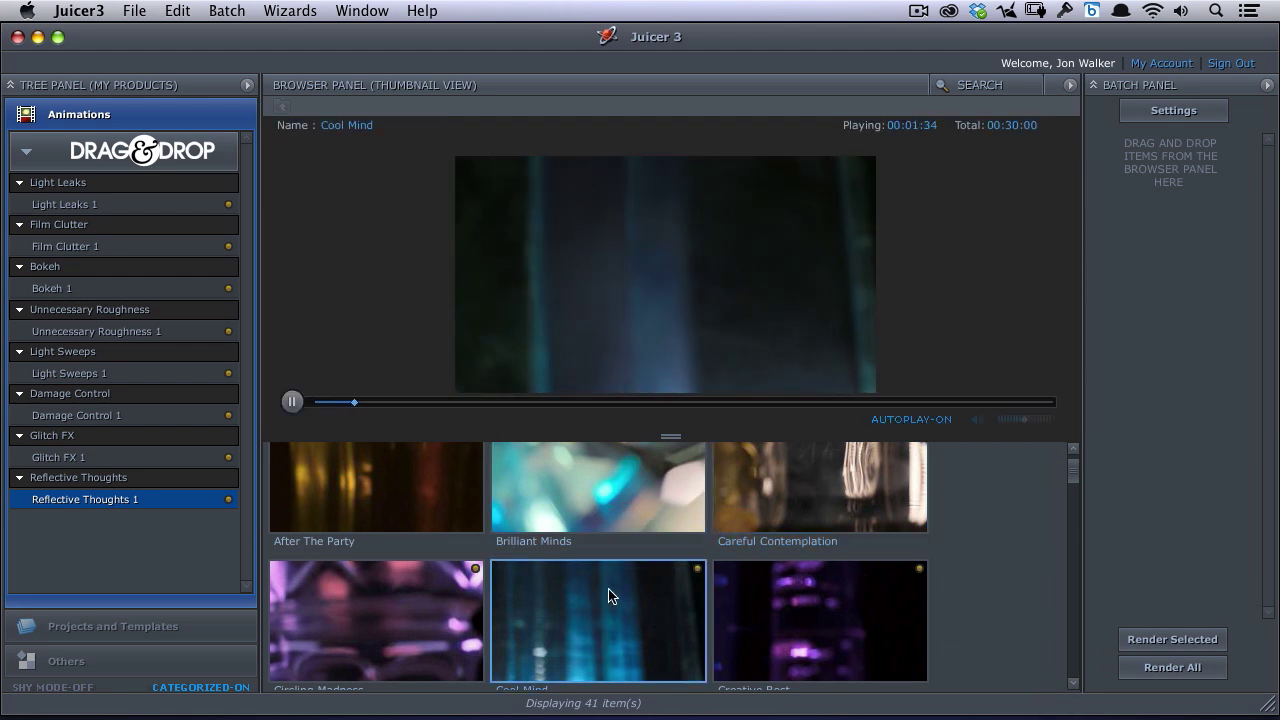
click(380, 591)
- Preview the Crystal Depths and Deceptive Depth clips in Reflective Thoughts 1 and pause playback on Deceptive Depth
drag(1077, 478, 1073, 497)
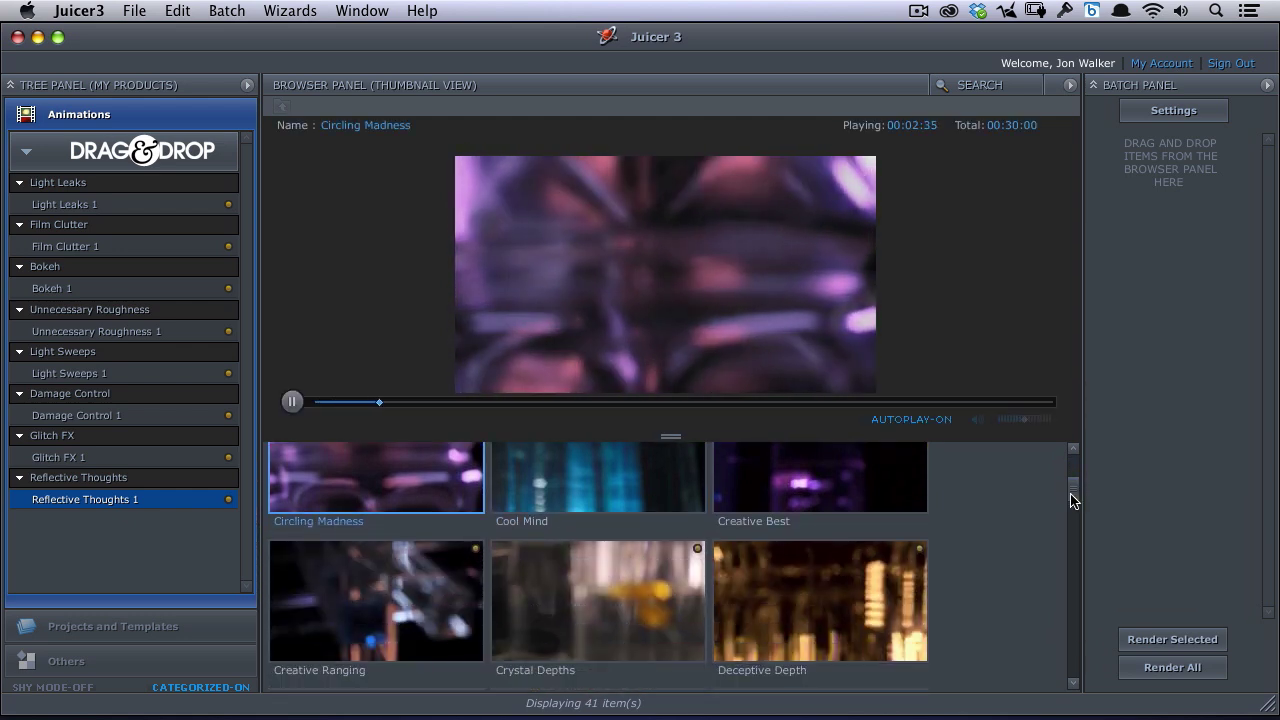
click(635, 591)
click(826, 601)
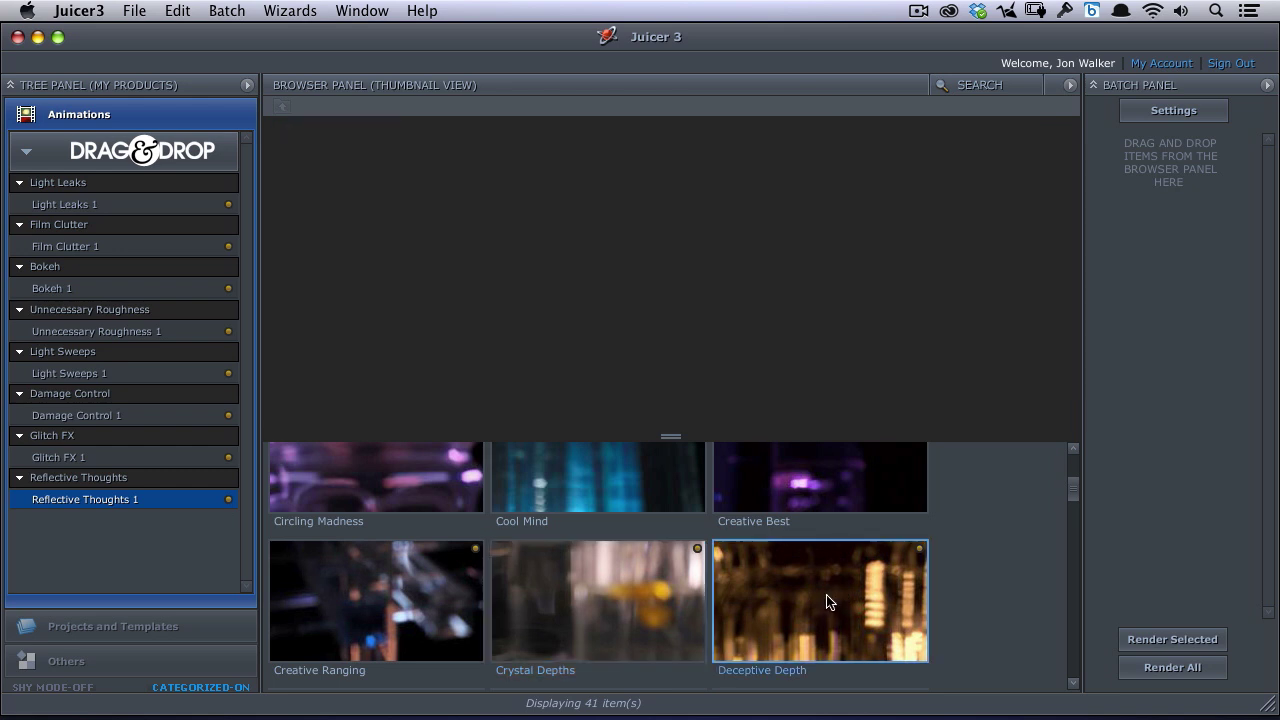
scroll(1074, 490, up, 3)
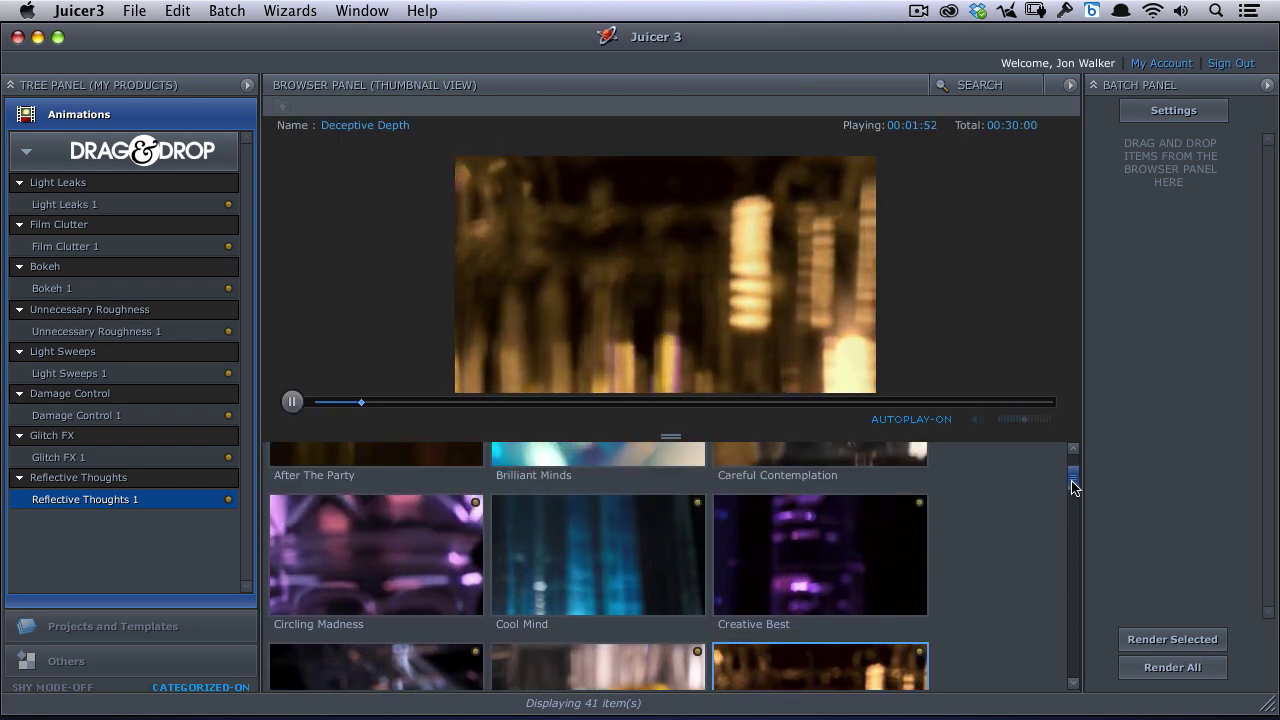
scroll(1074, 490, up, 3)
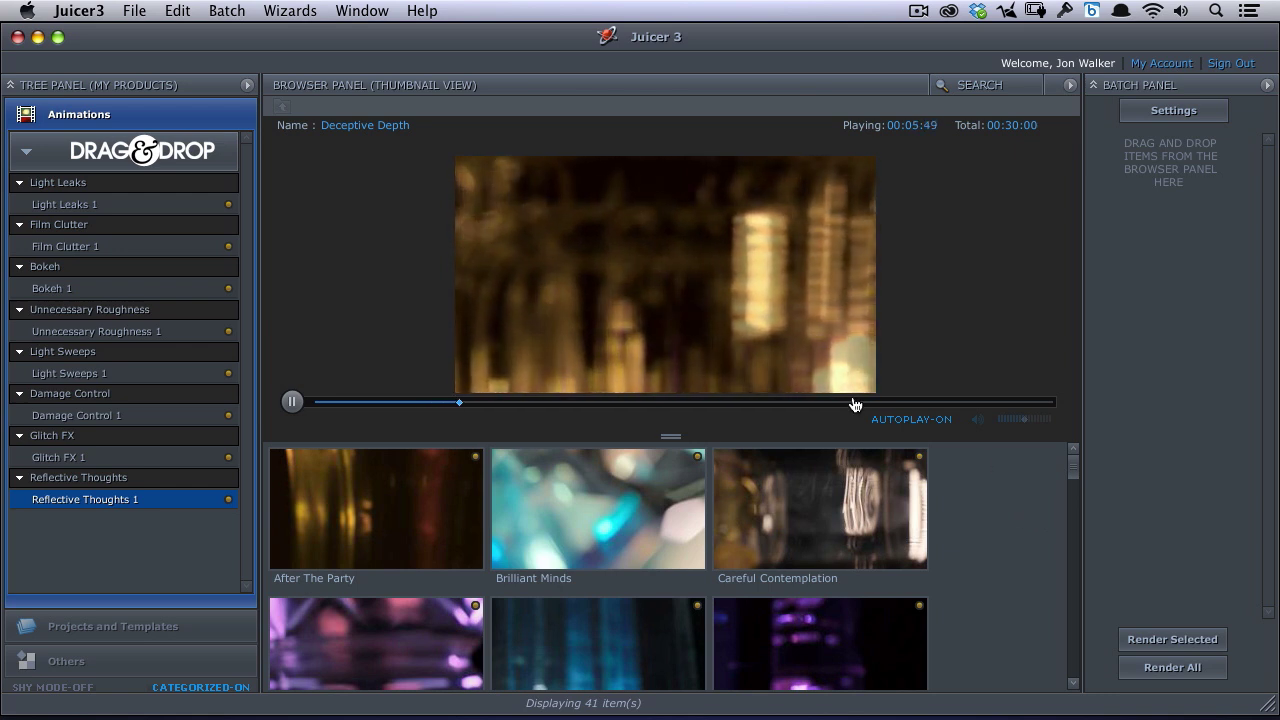
click(291, 401)
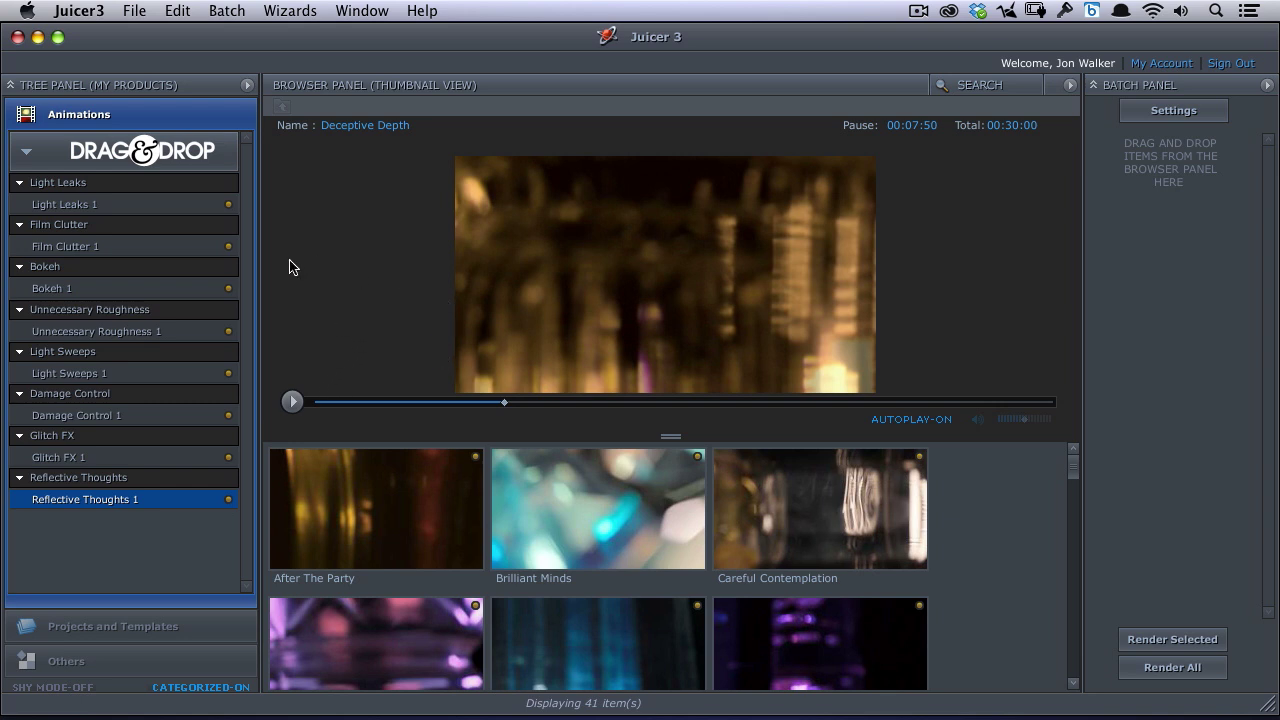
- Reopen the Light Leaks 1 collection, preview the Light and Shade clip and pause its playback
click(124, 208)
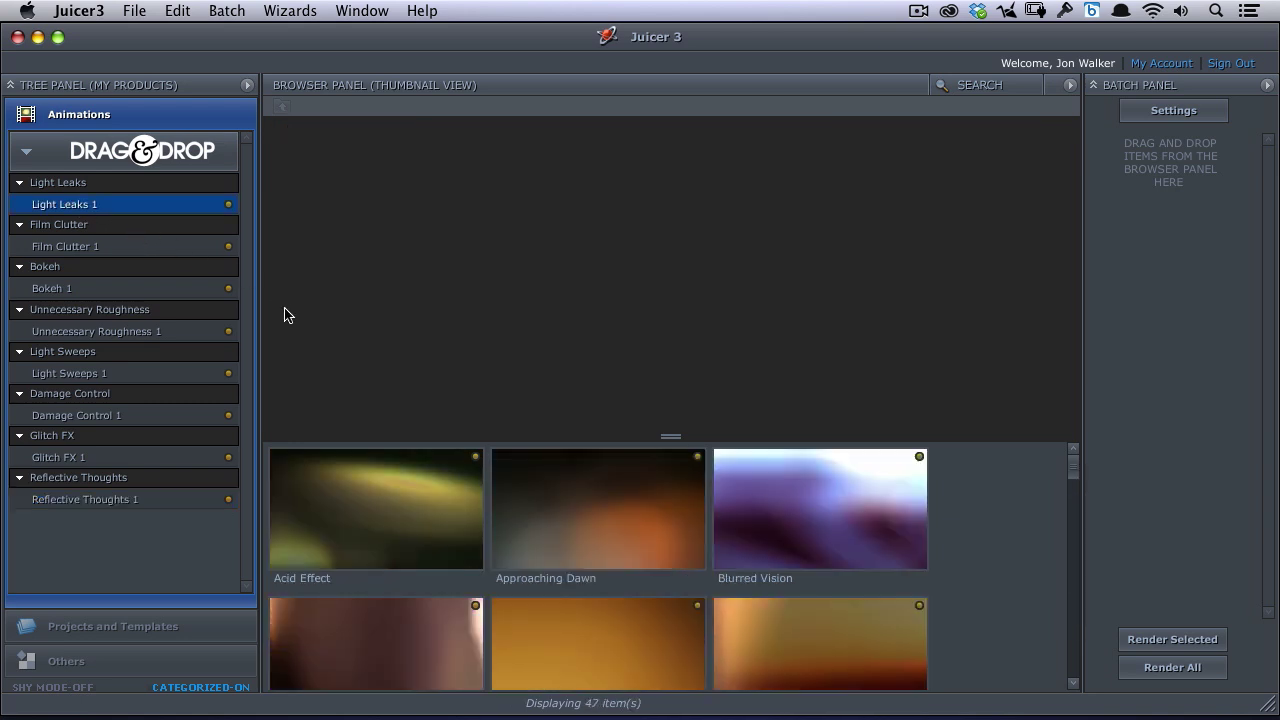
drag(1069, 455, 1077, 557)
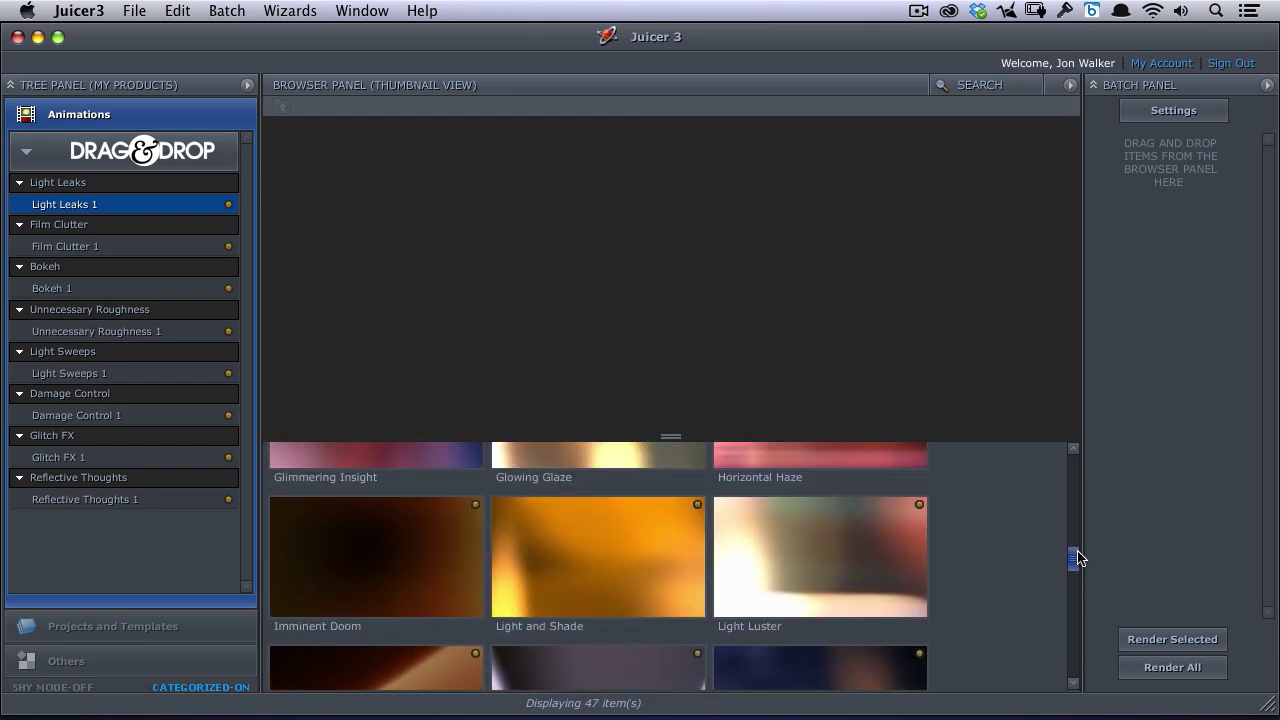
click(654, 563)
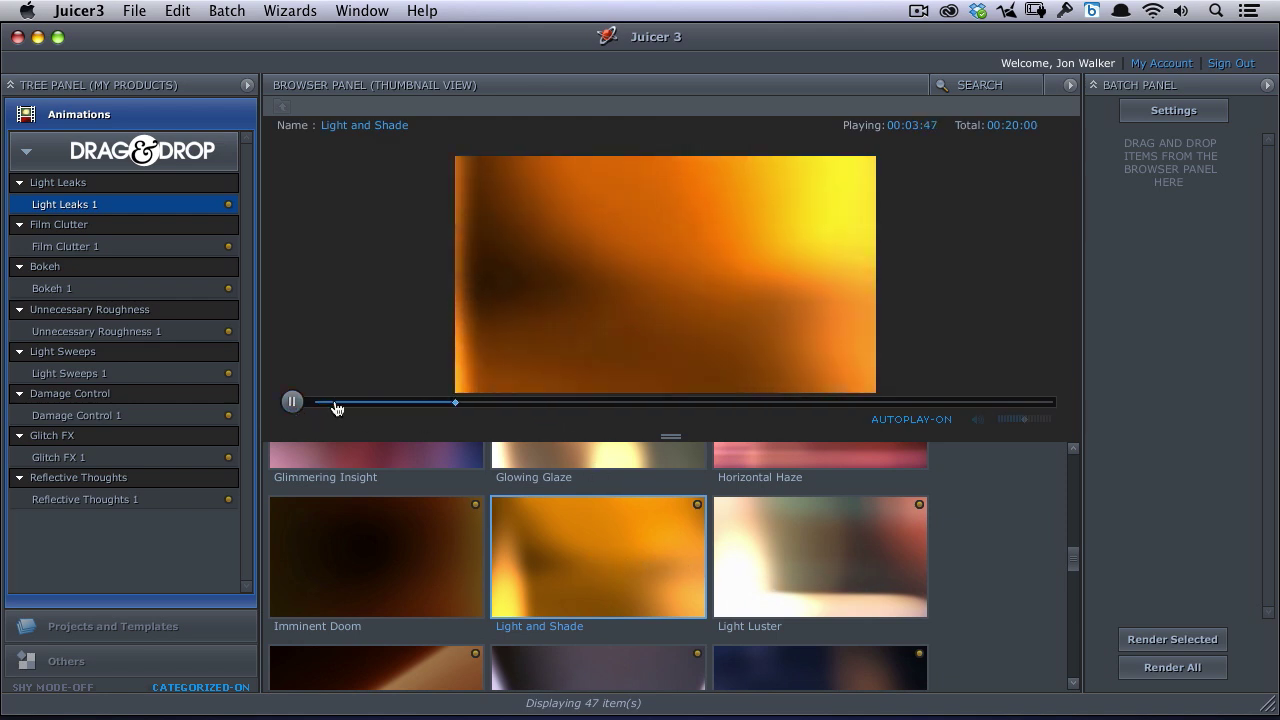
click(292, 401)
- Add the Light and Shade clip to the batch and set its output location to the Desktop in the render settings
drag(657, 574, 1176, 262)
click(1205, 115)
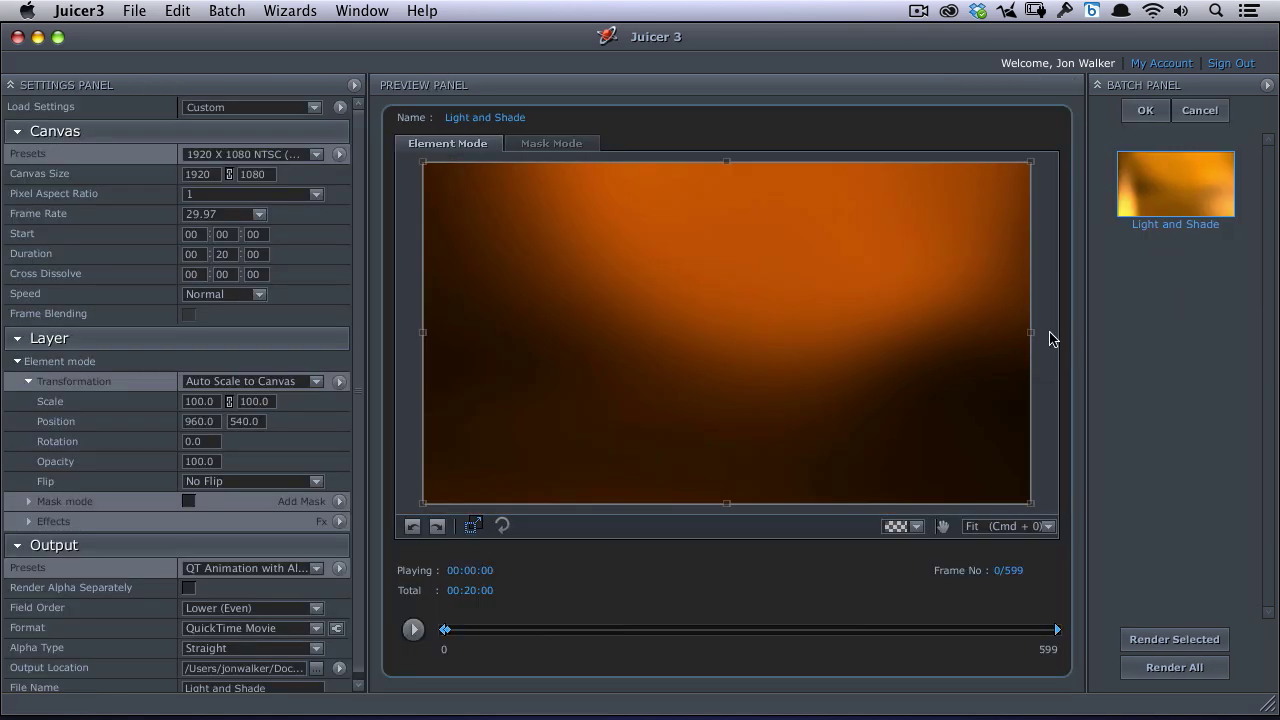
scroll(366, 222, down, 1)
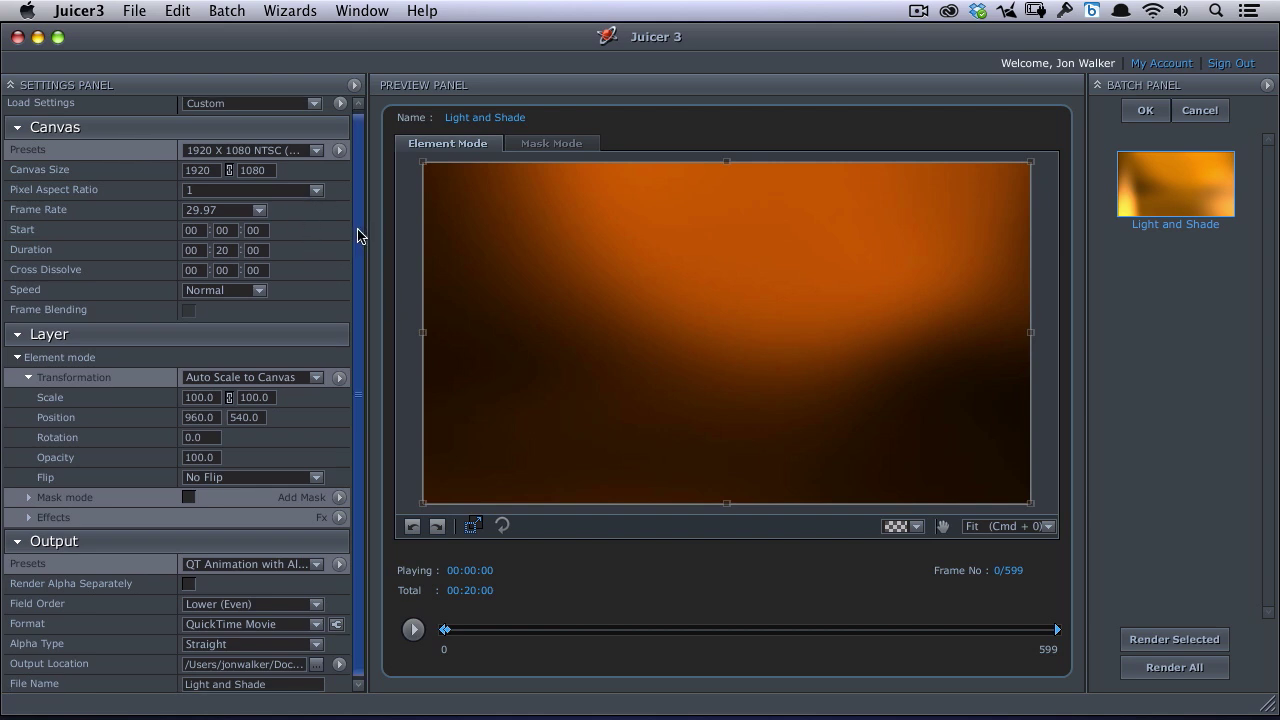
click(316, 661)
click(235, 266)
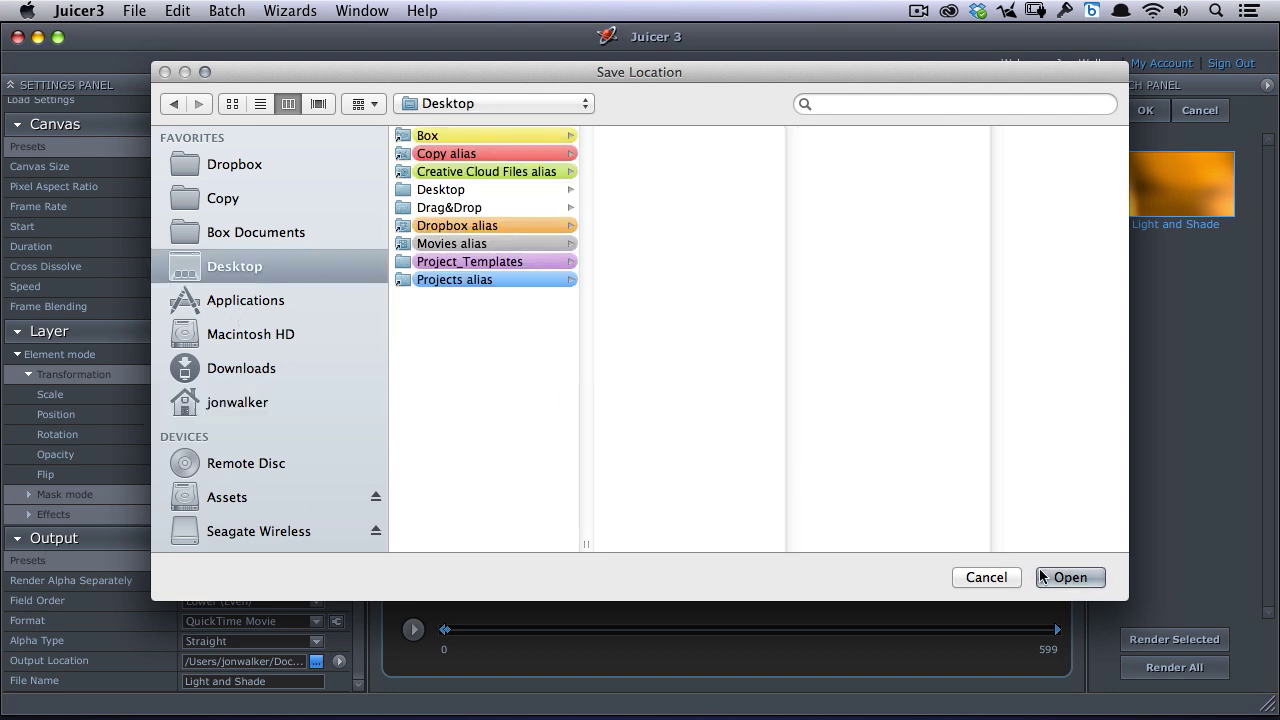
click(1070, 577)
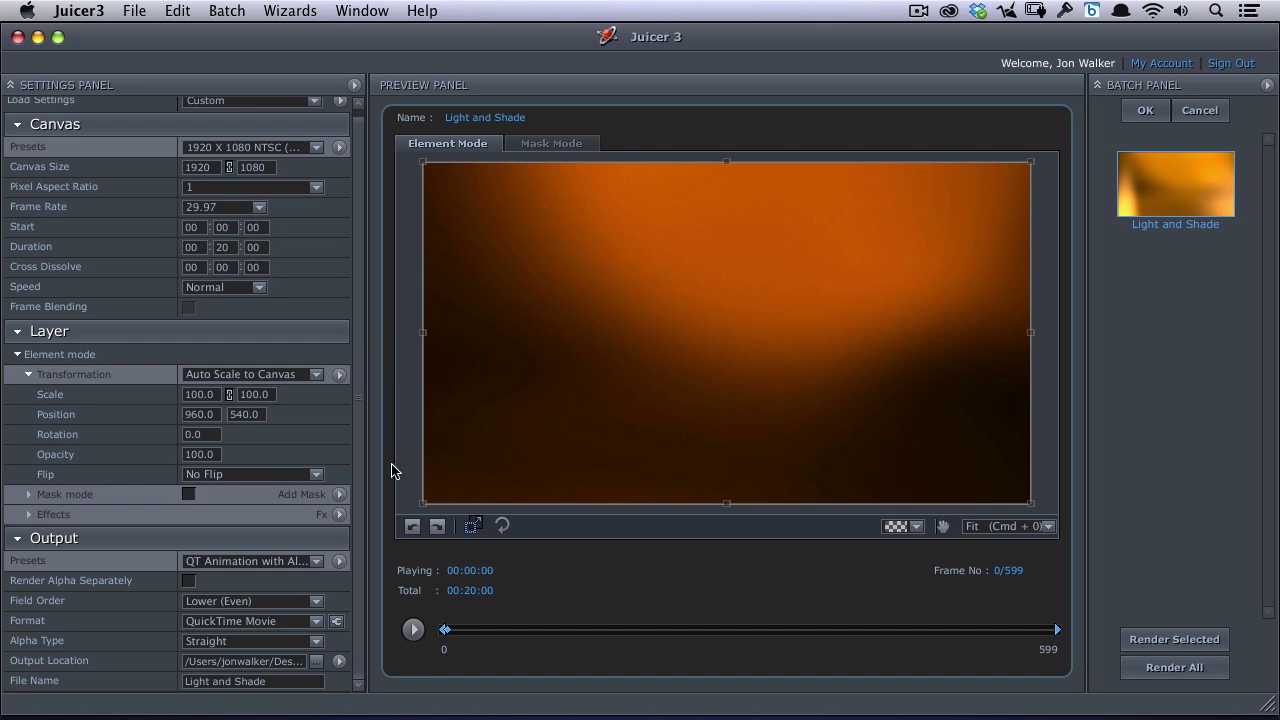
- Keep the QT Animation with Alpha output preset, render the selected Light and Shade clip and show its output folder
click(318, 561)
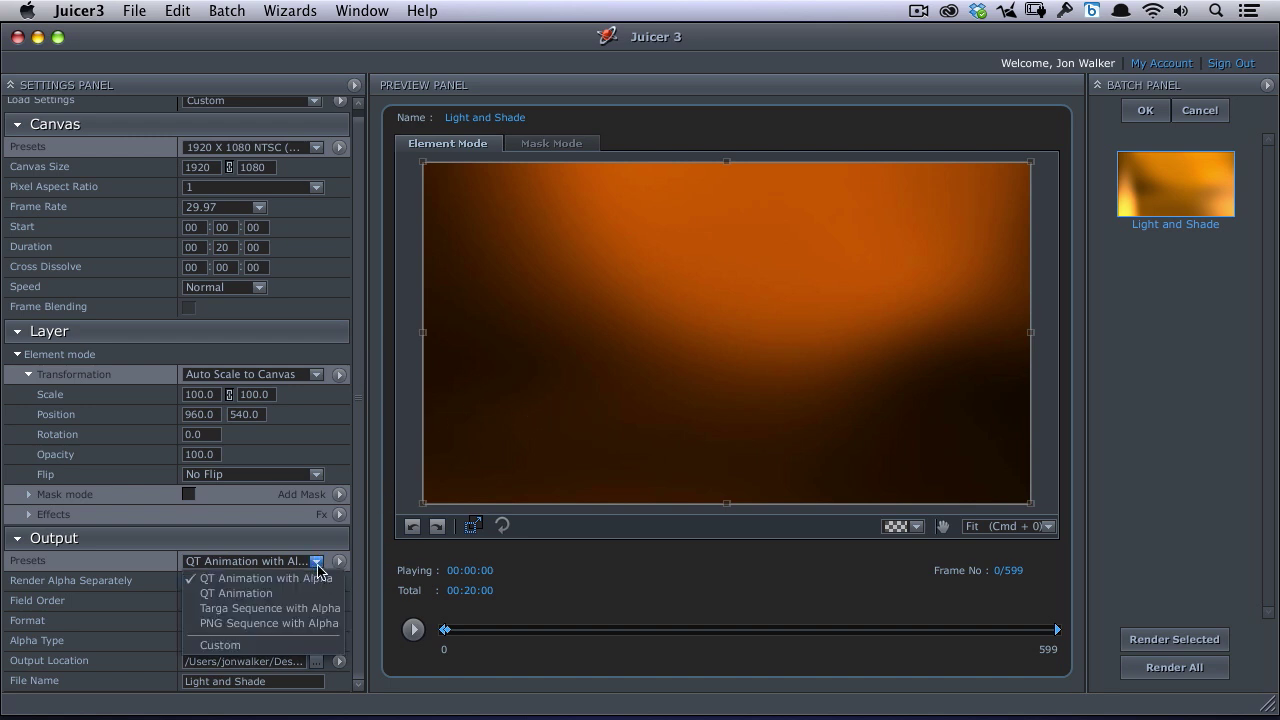
click(360, 543)
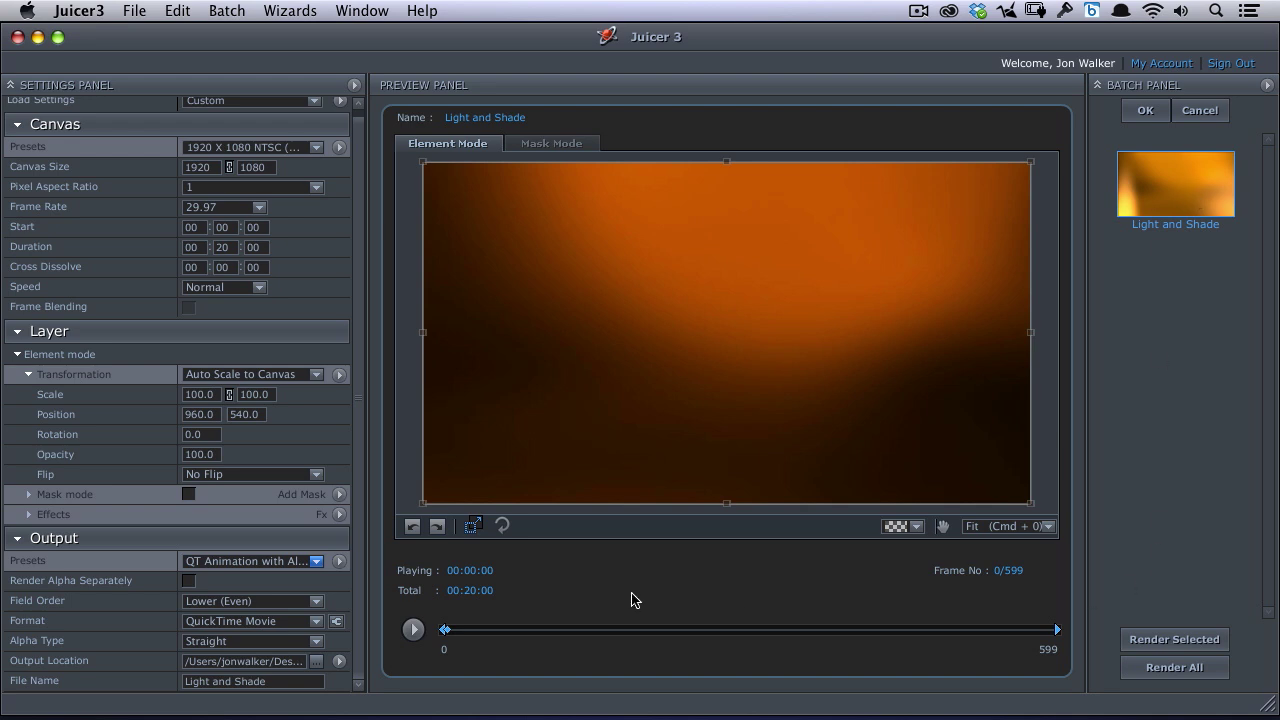
click(1160, 650)
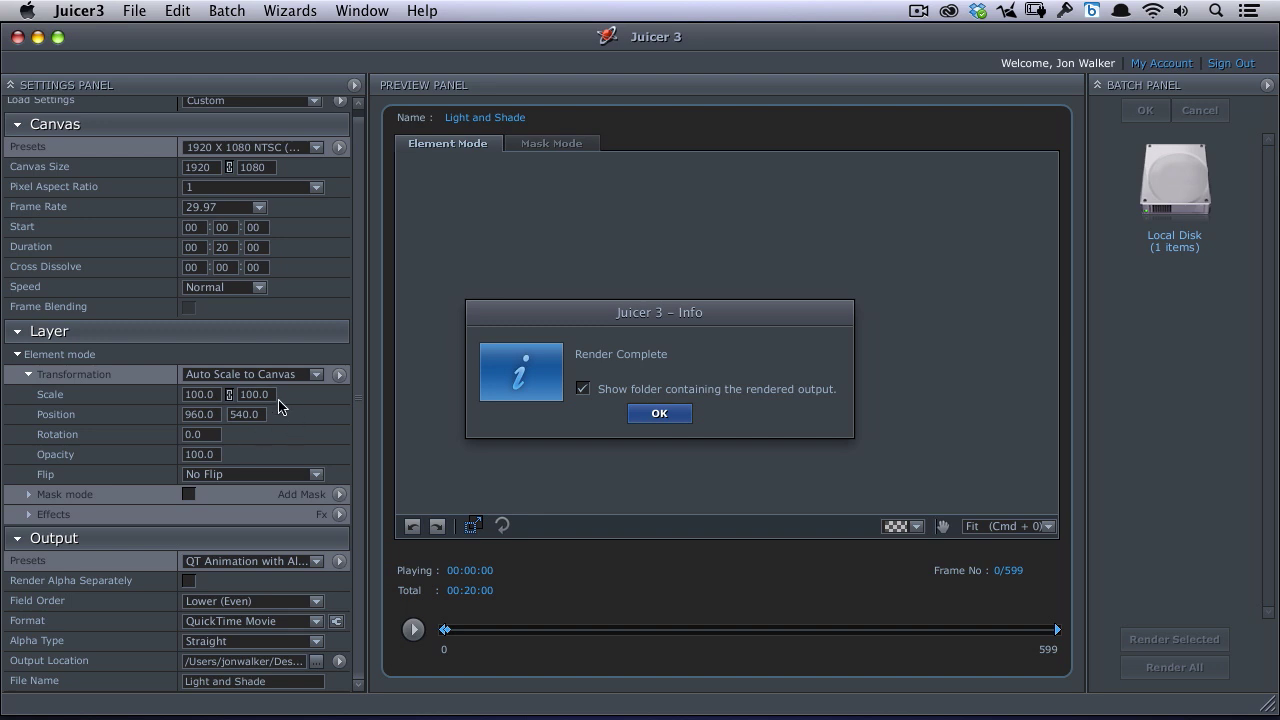
click(660, 414)
drag(715, 64, 693, 158)
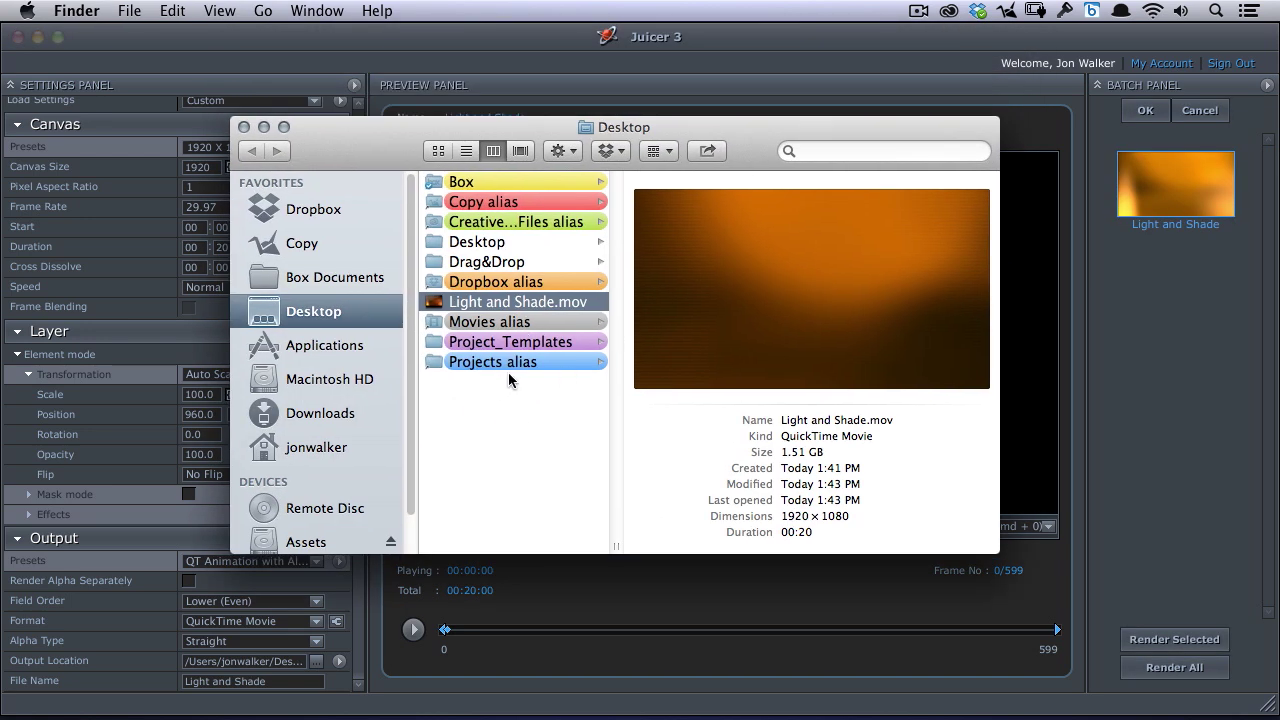
- Close the Desktop folder window and switch to the Drag&Drop.aep project in After Effects
click(242, 127)
click(80, 40)
click(92, 12)
click(465, 228)
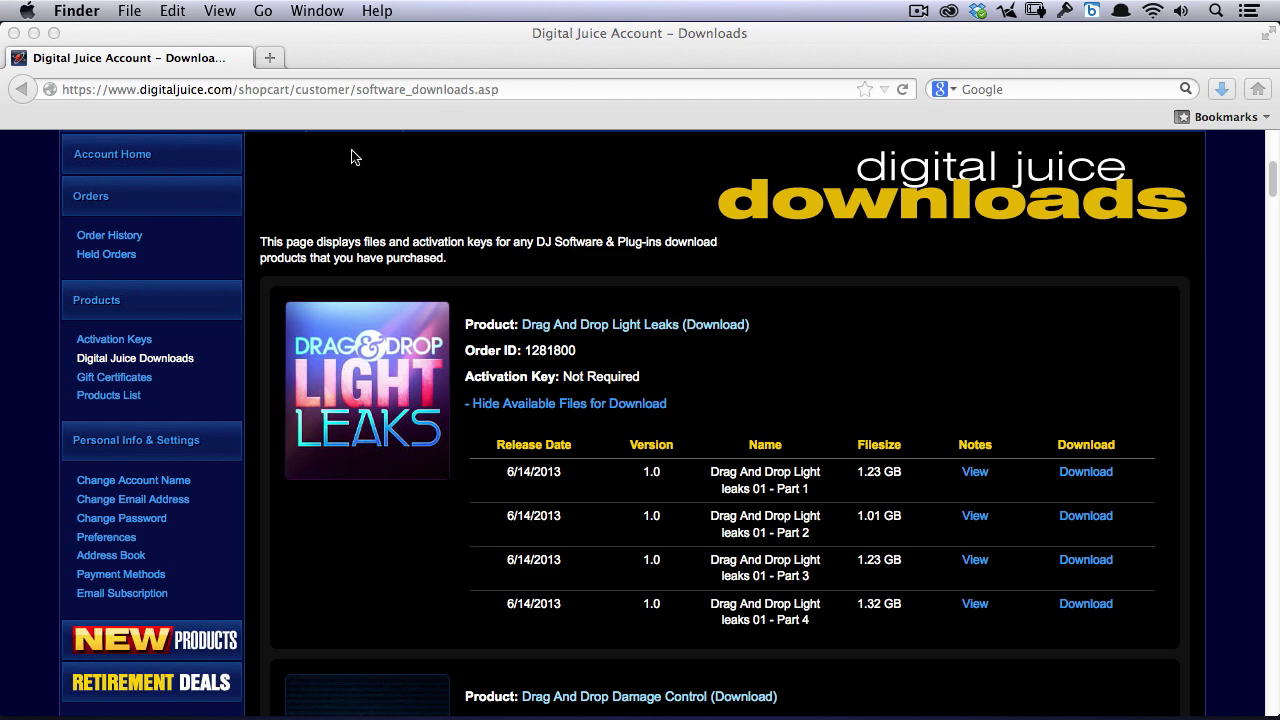
key(super+Tab)
key(super+Tab)
key(super+Tab)
key(super+Tab)
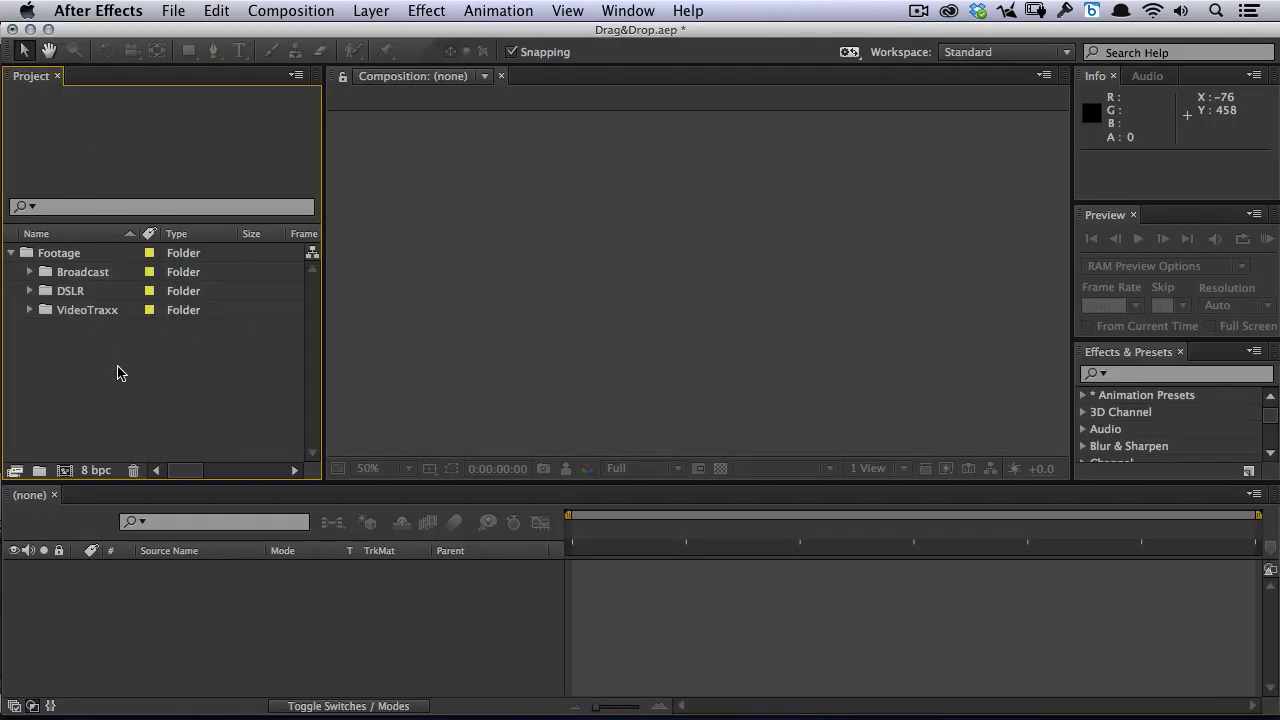
- Import Light and Shade.mov from the Desktop into the project with its alpha interpreted as Straight - Unmatted
double_click(150, 362)
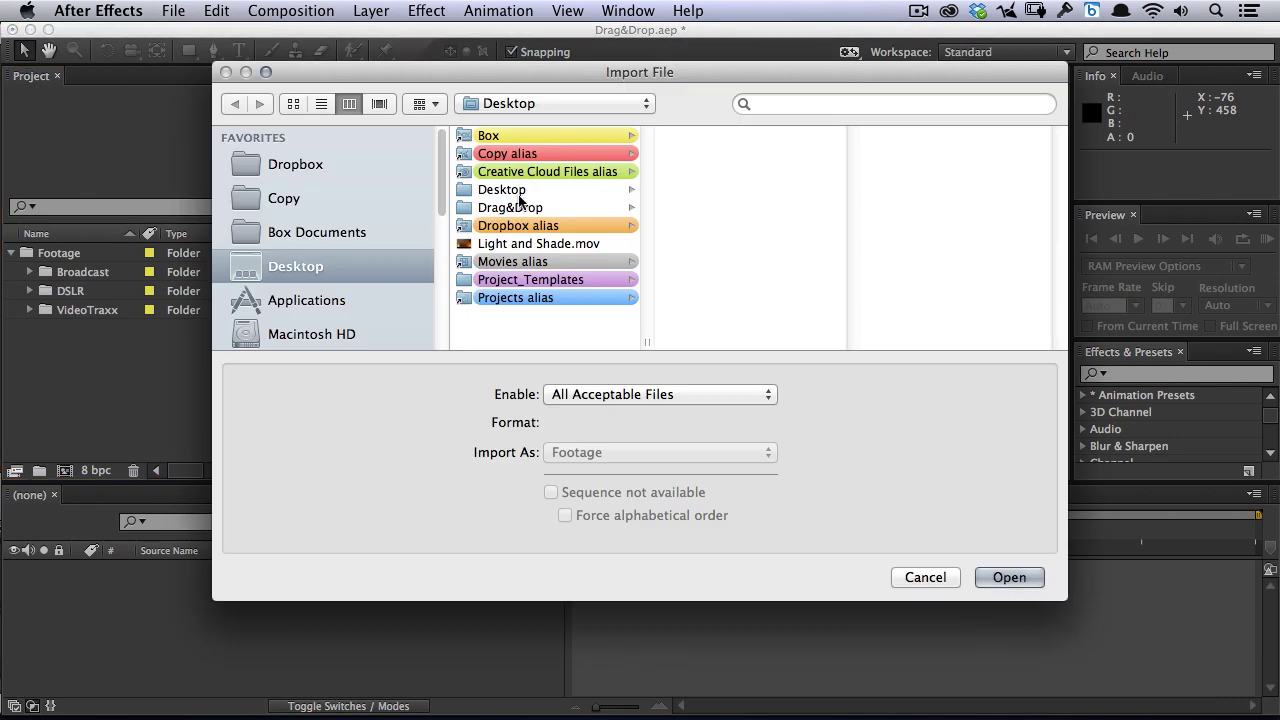
click(520, 245)
click(1009, 577)
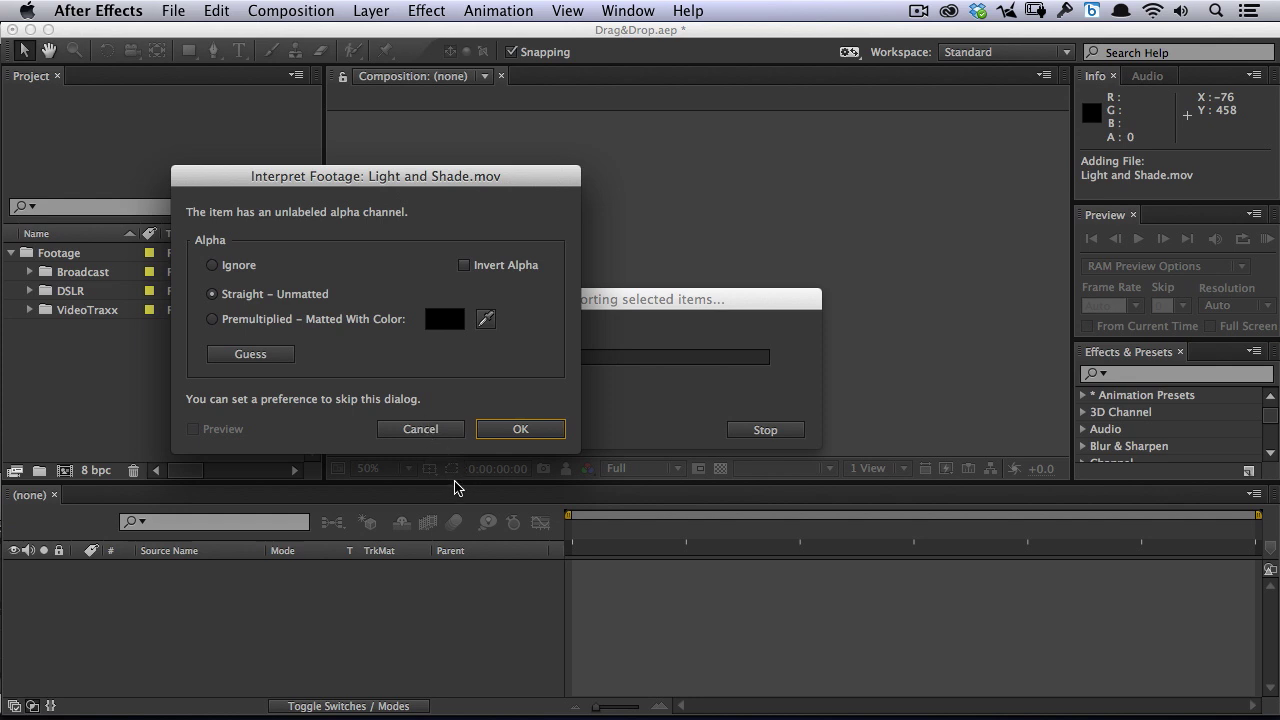
click(515, 429)
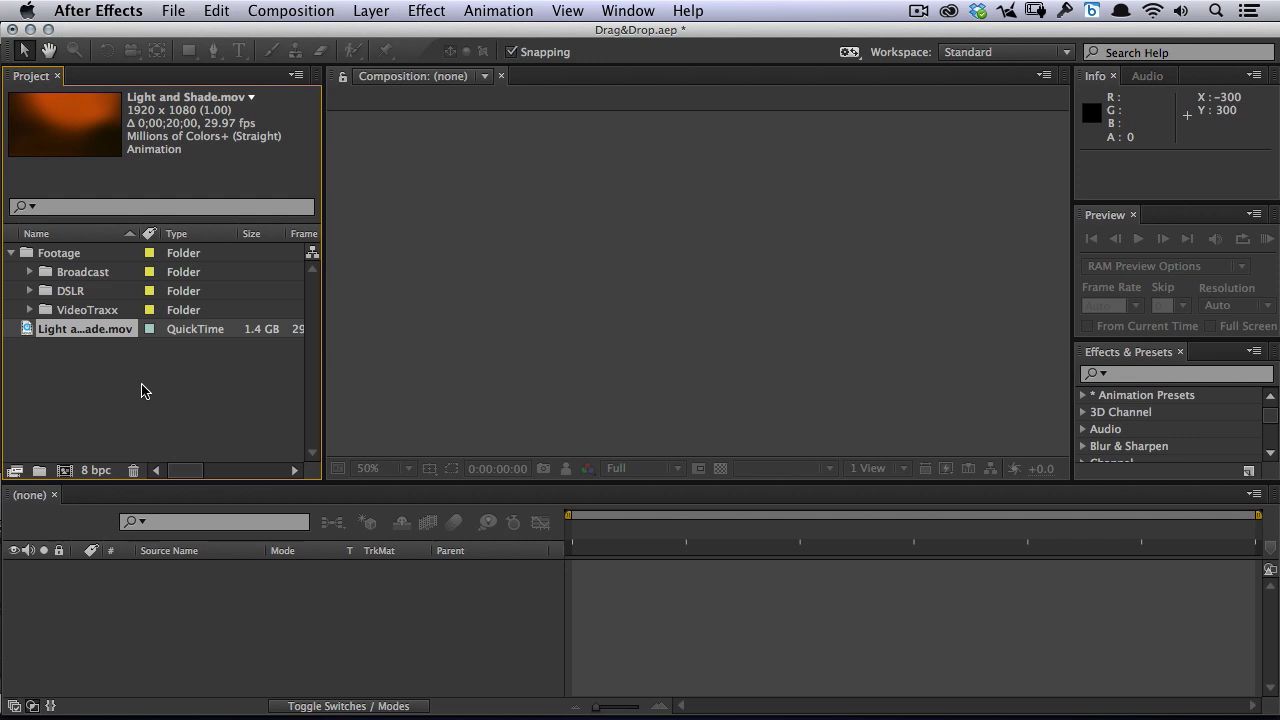
- Look through clips in the VideoTraxx folder and create a new composition from the 000327_VTXHD_1.mov pomegranate footage
click(30, 310)
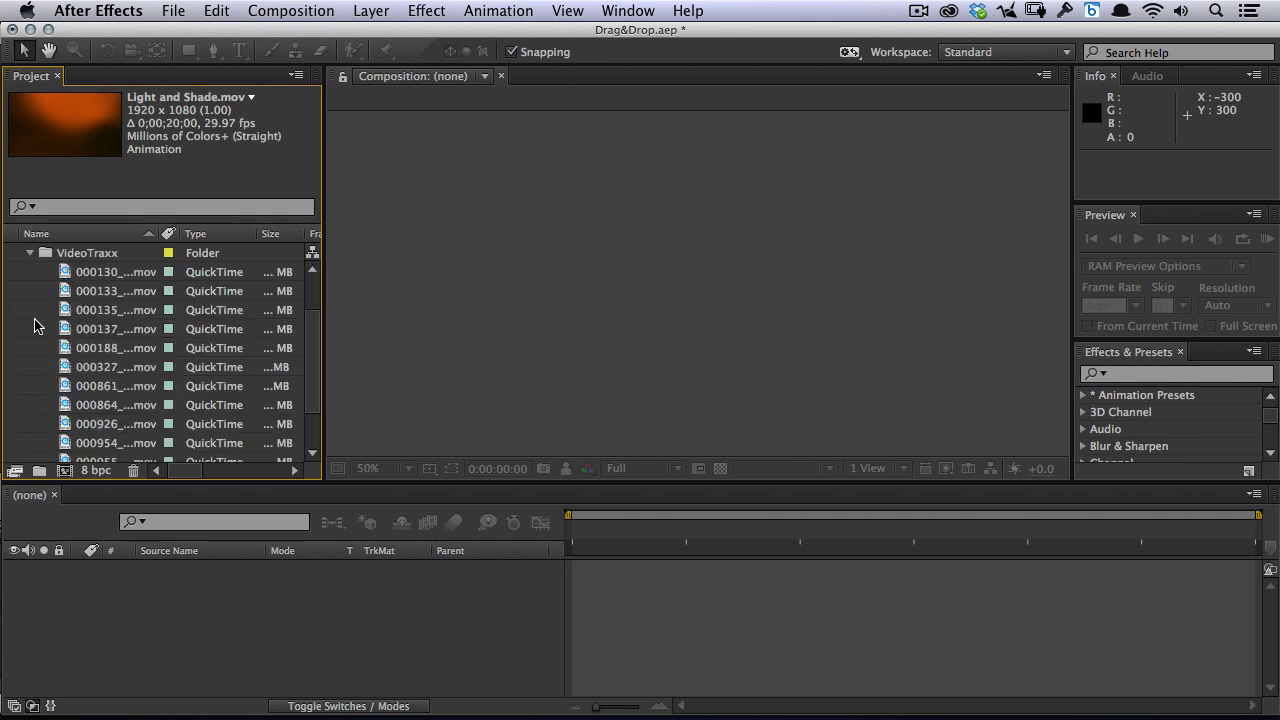
click(103, 350)
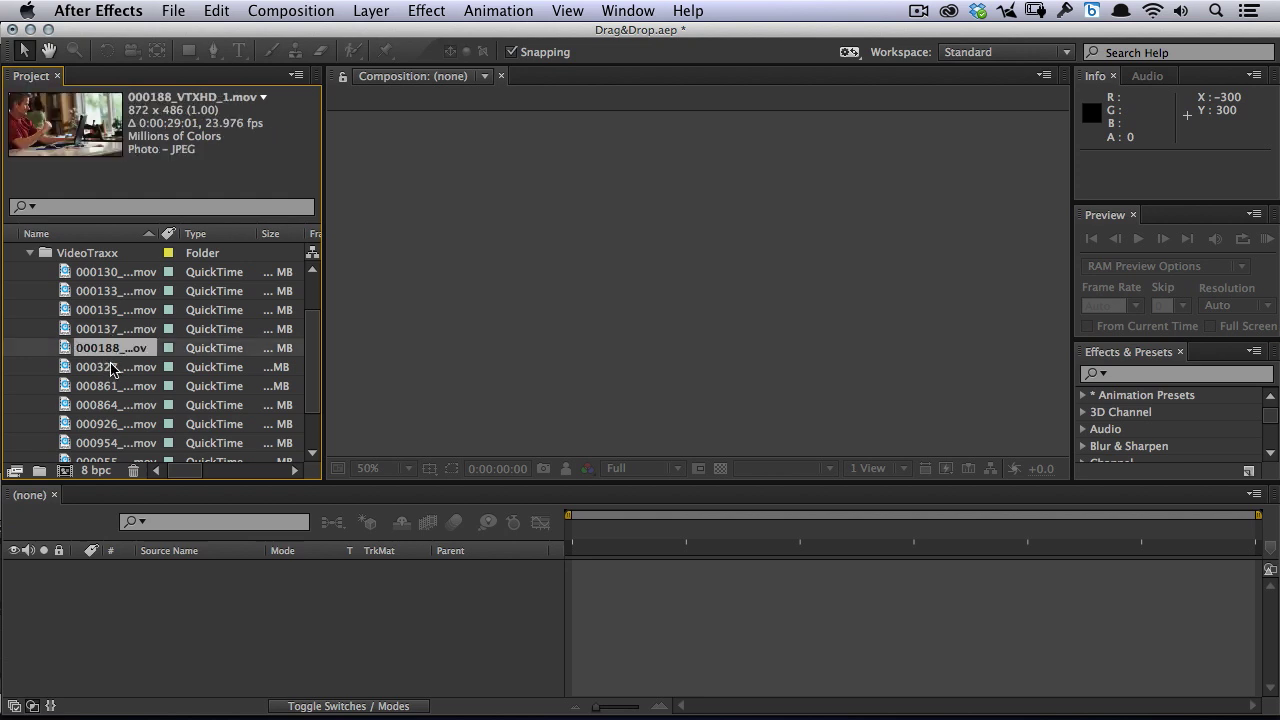
click(103, 370)
click(100, 386)
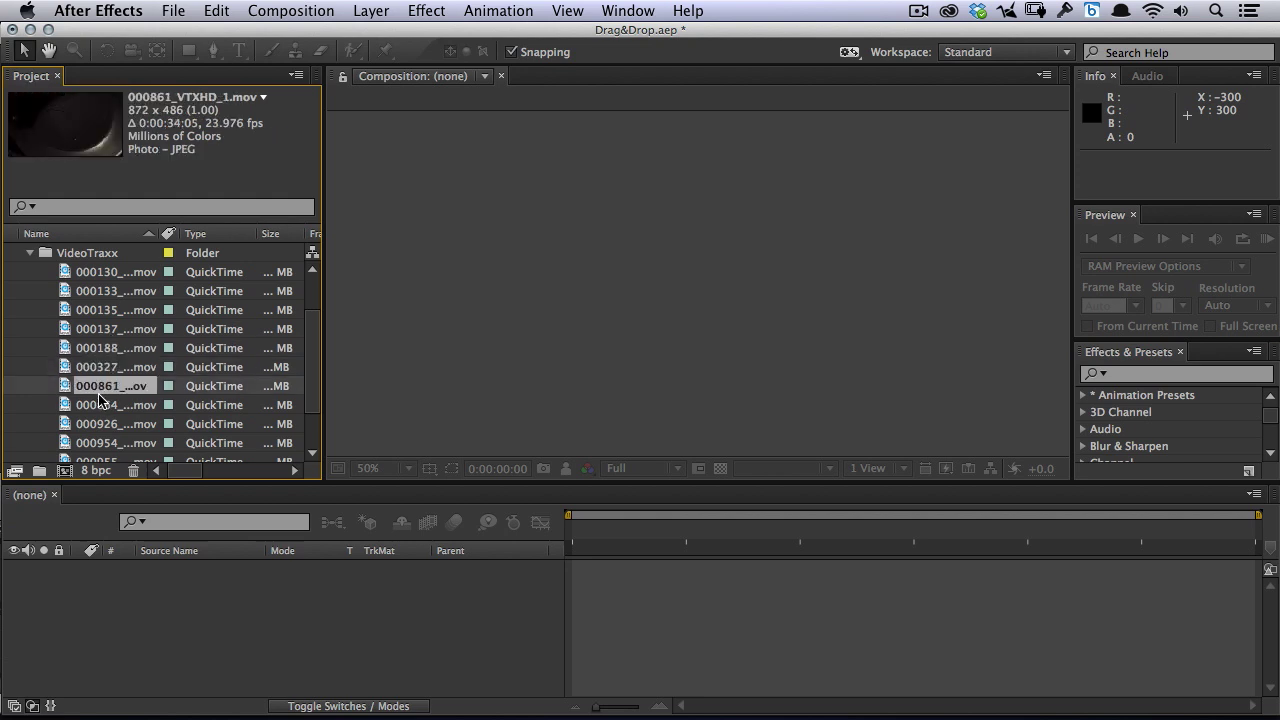
click(108, 369)
drag(80, 366, 68, 470)
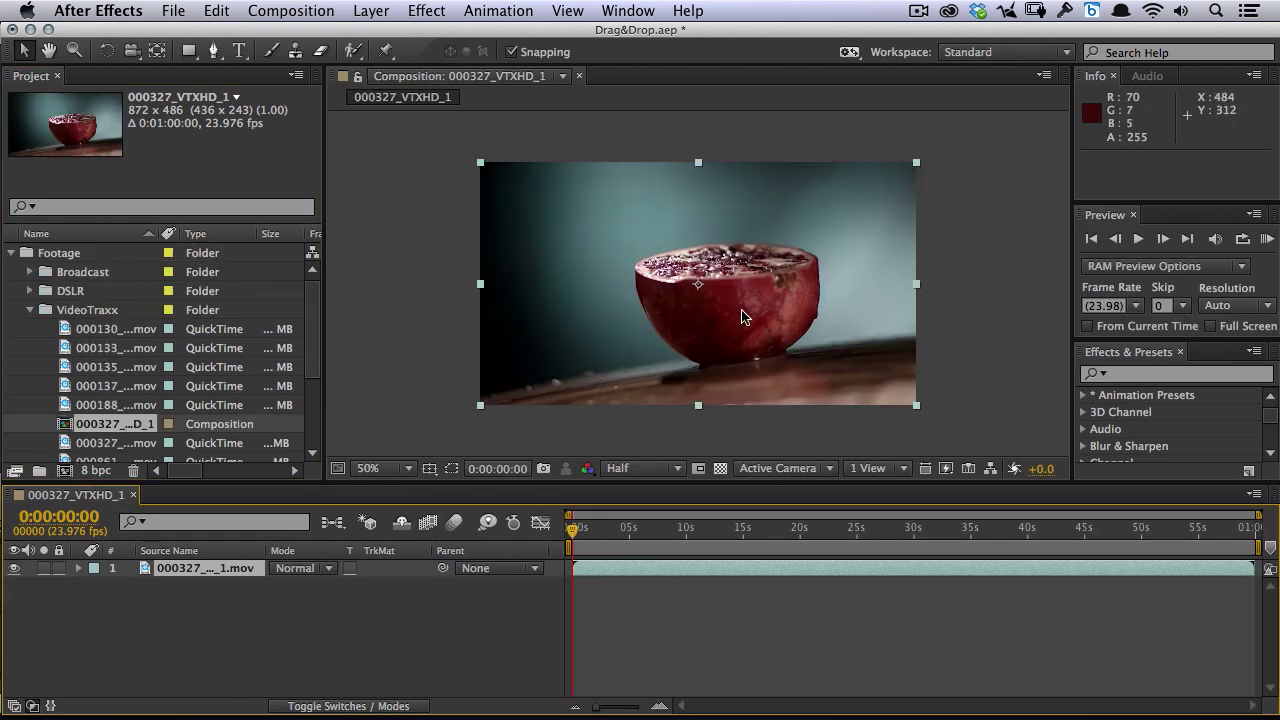
- Place Light and Shade.mov above the pomegranate clip and scale it down to just cover the composition frame
click(11, 252)
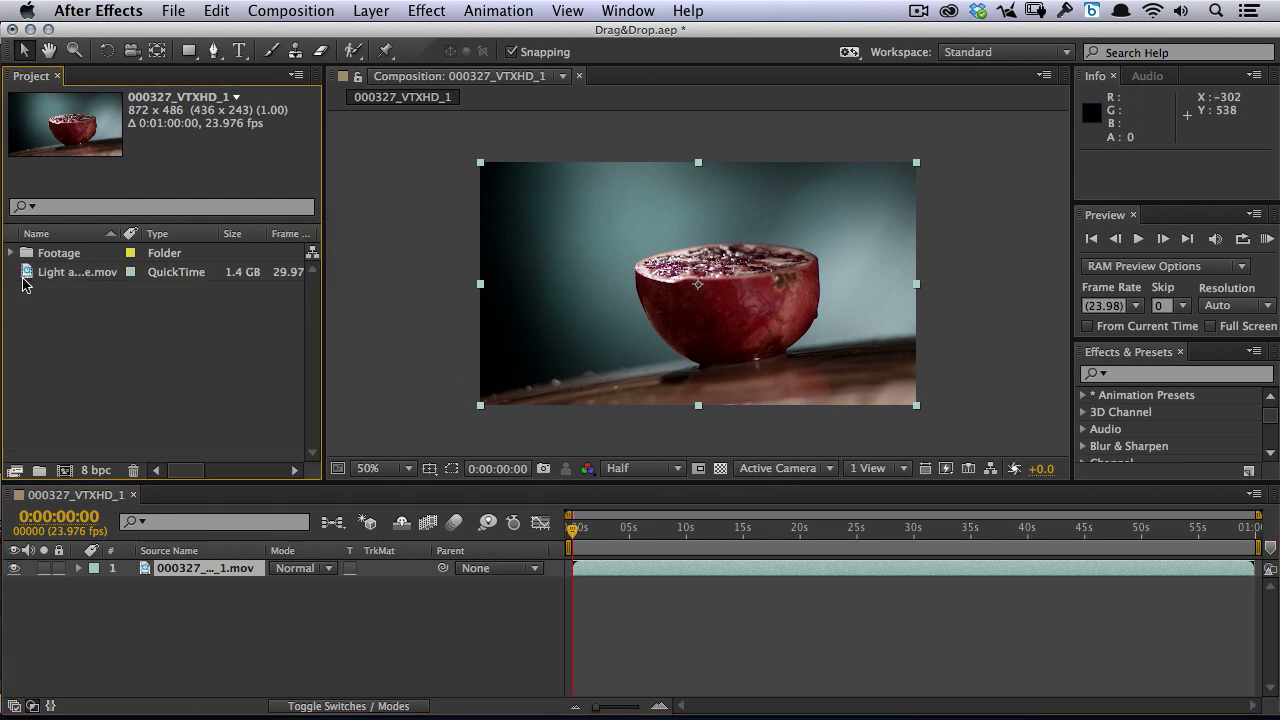
click(30, 272)
drag(30, 272, 190, 572)
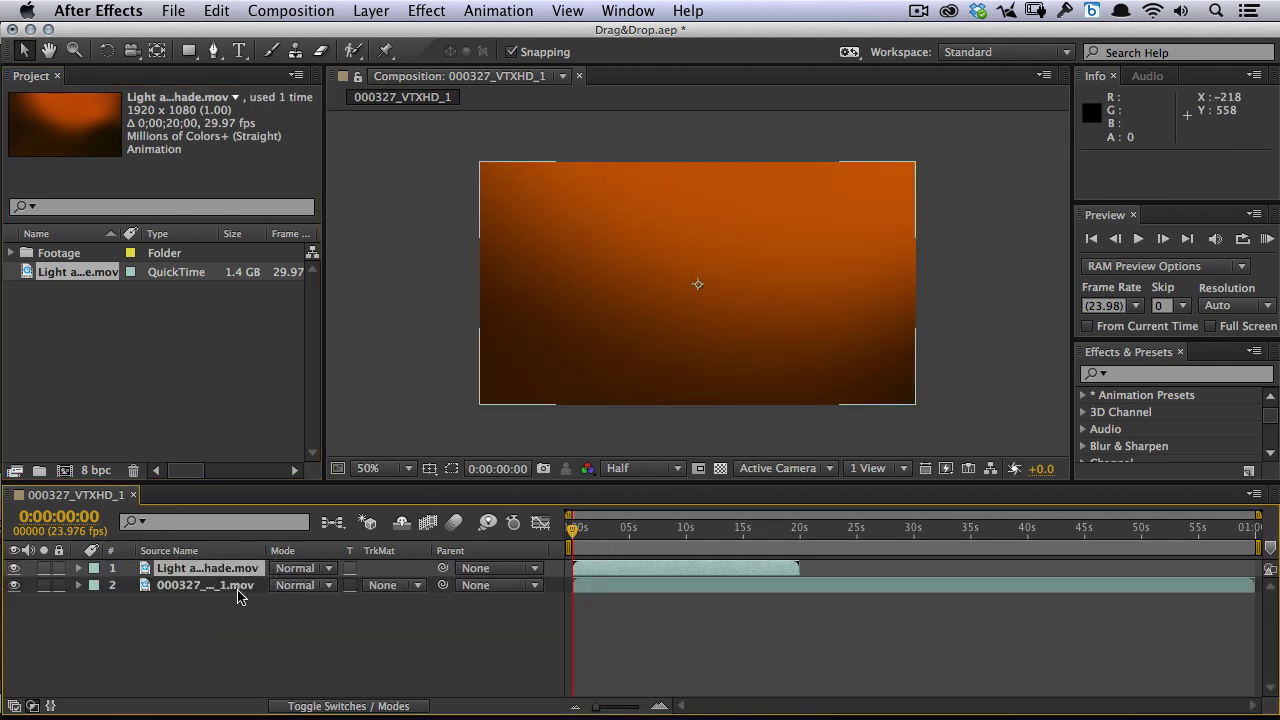
key(s)
drag(296, 585, 258, 597)
key(s)
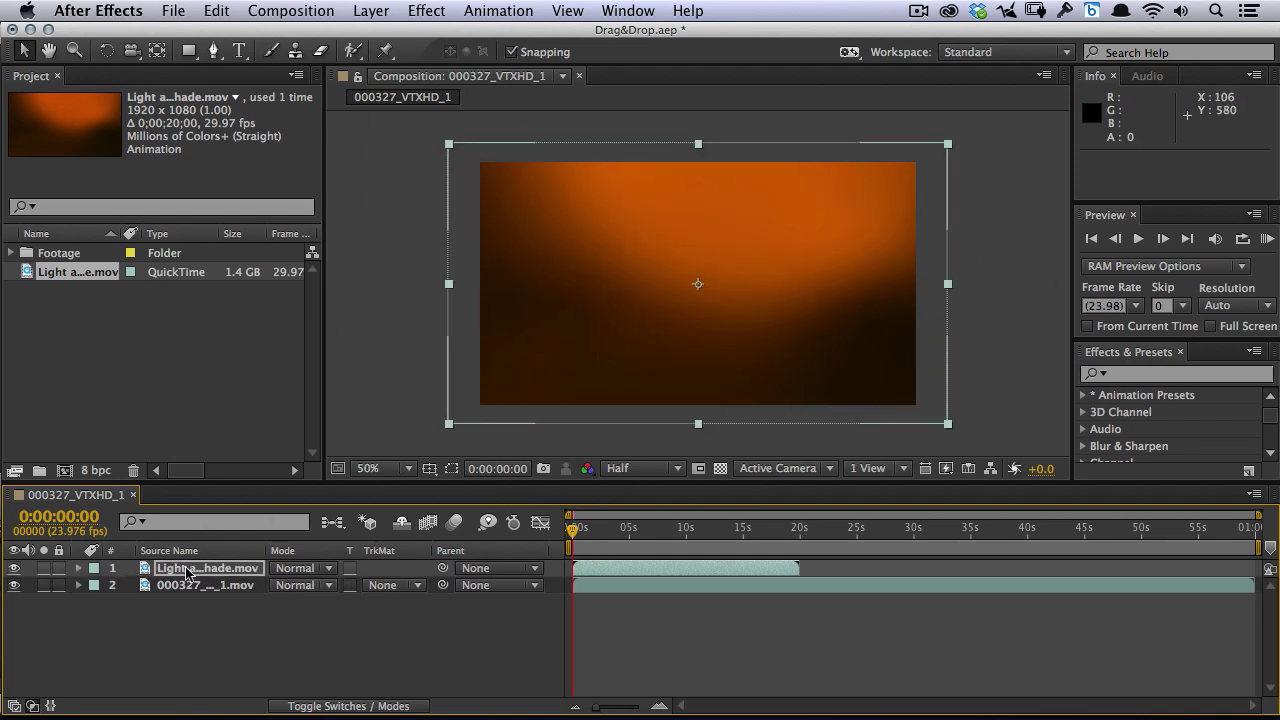
- Set the Light and Shade layer's blending mode to Screen while viewing a frame at 0:00:03:12
drag(580, 540, 612, 550)
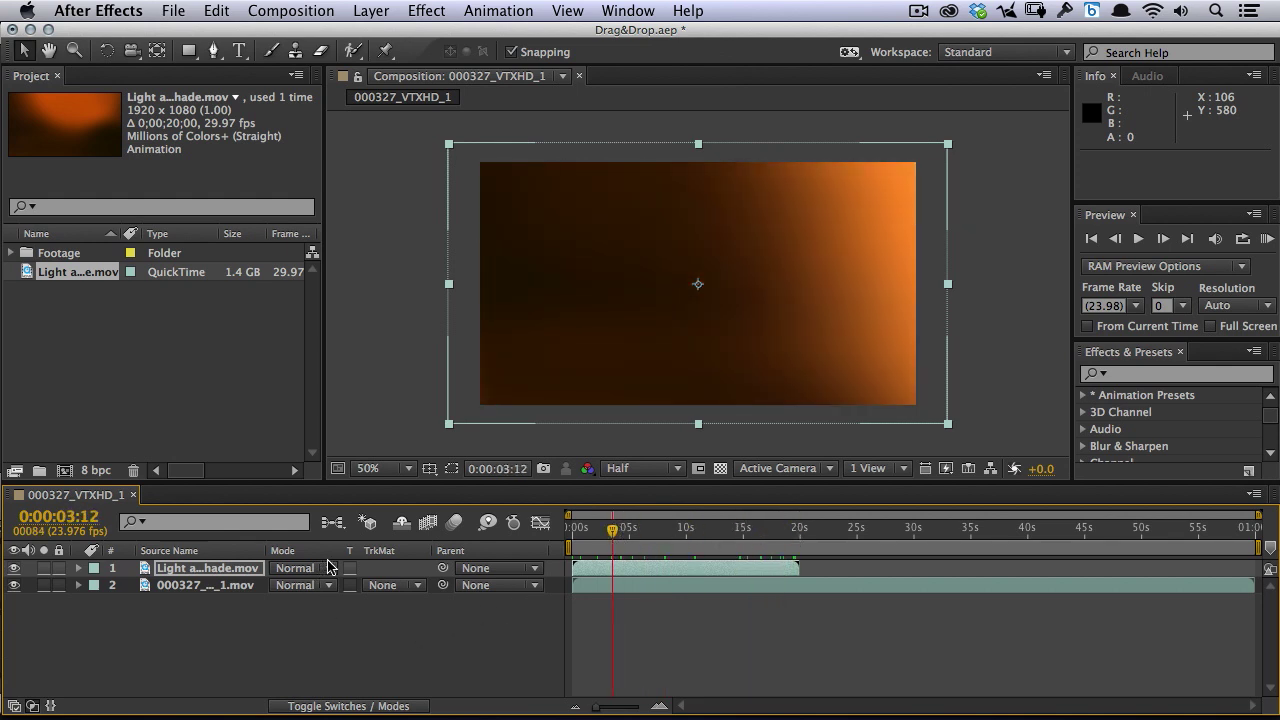
click(348, 706)
click(365, 708)
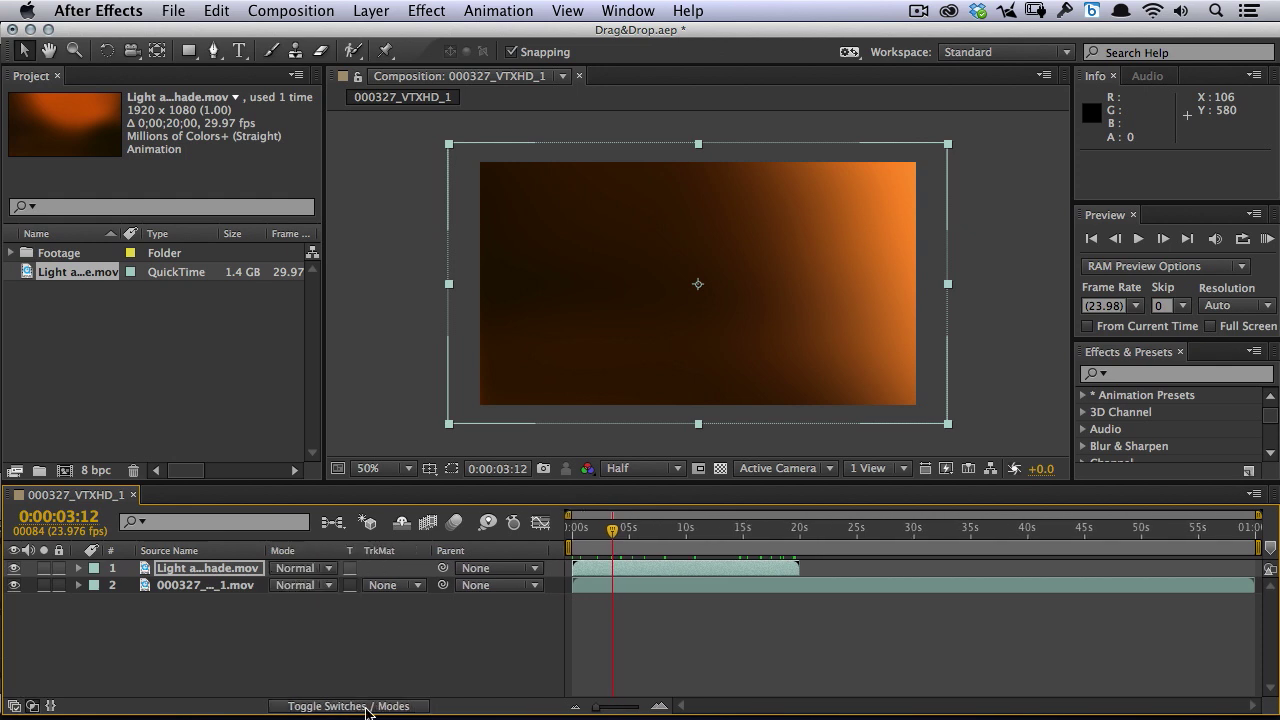
click(328, 585)
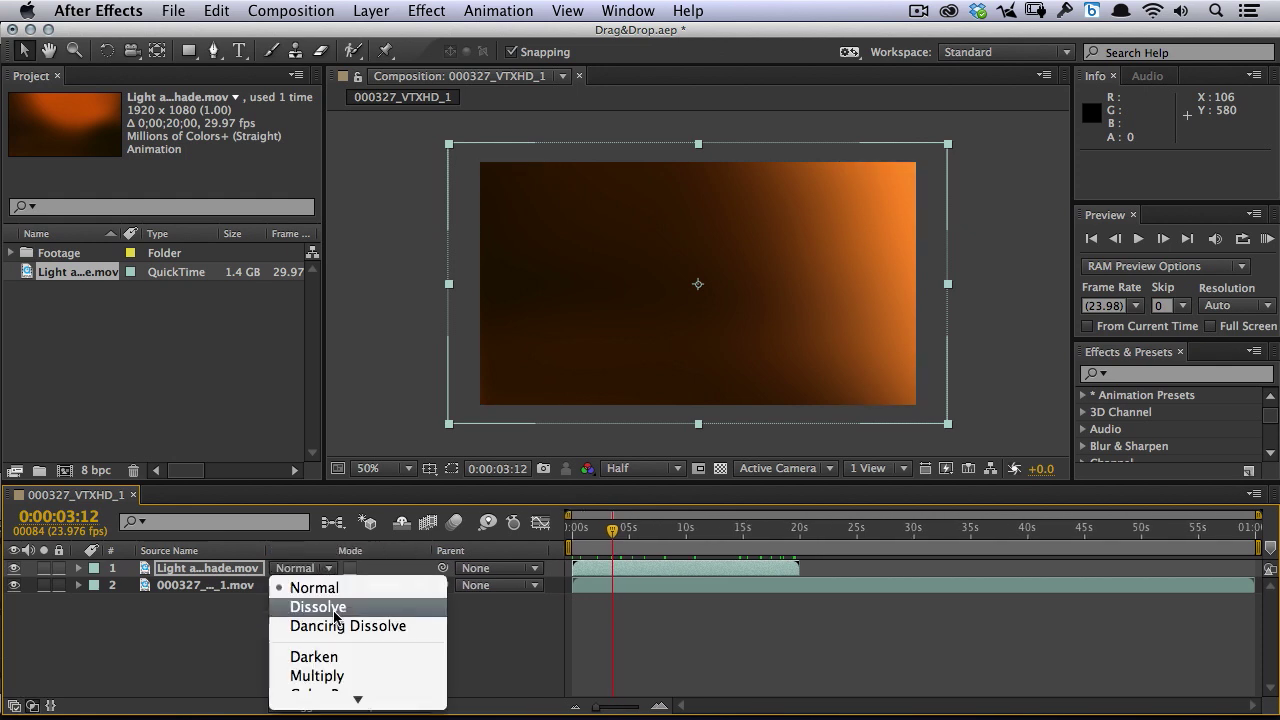
scroll(335, 615, down, 5)
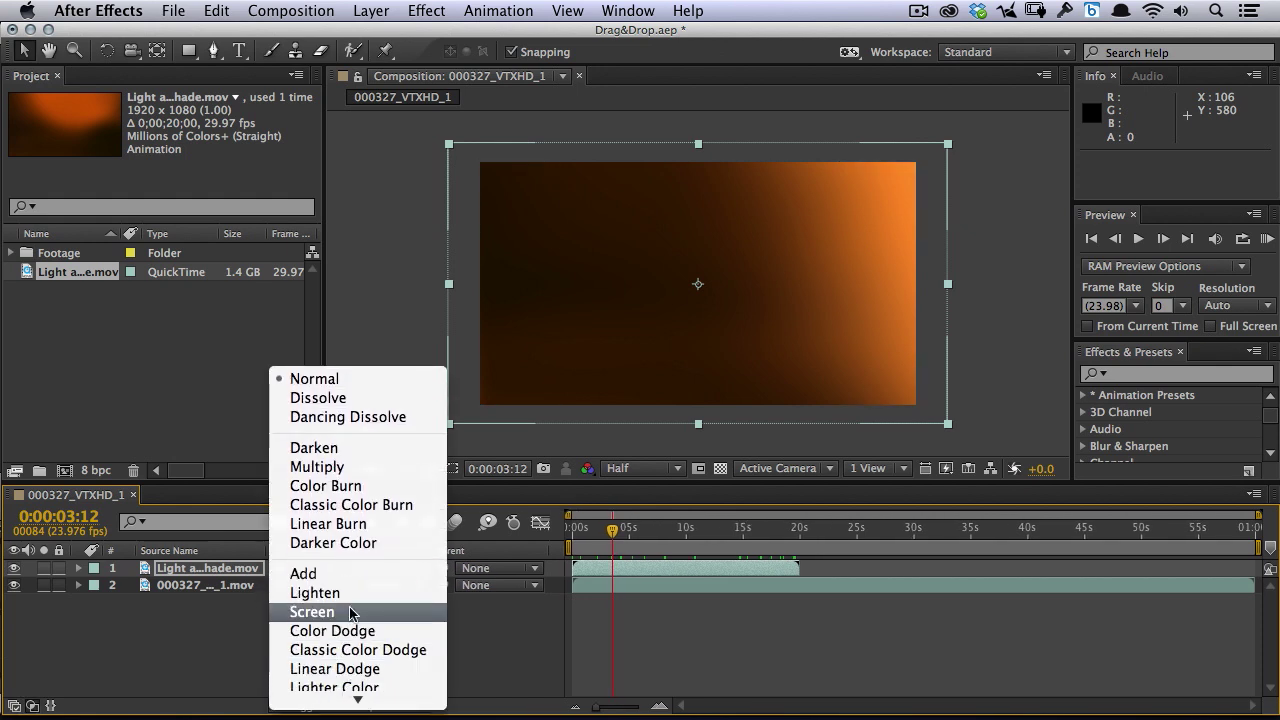
click(318, 612)
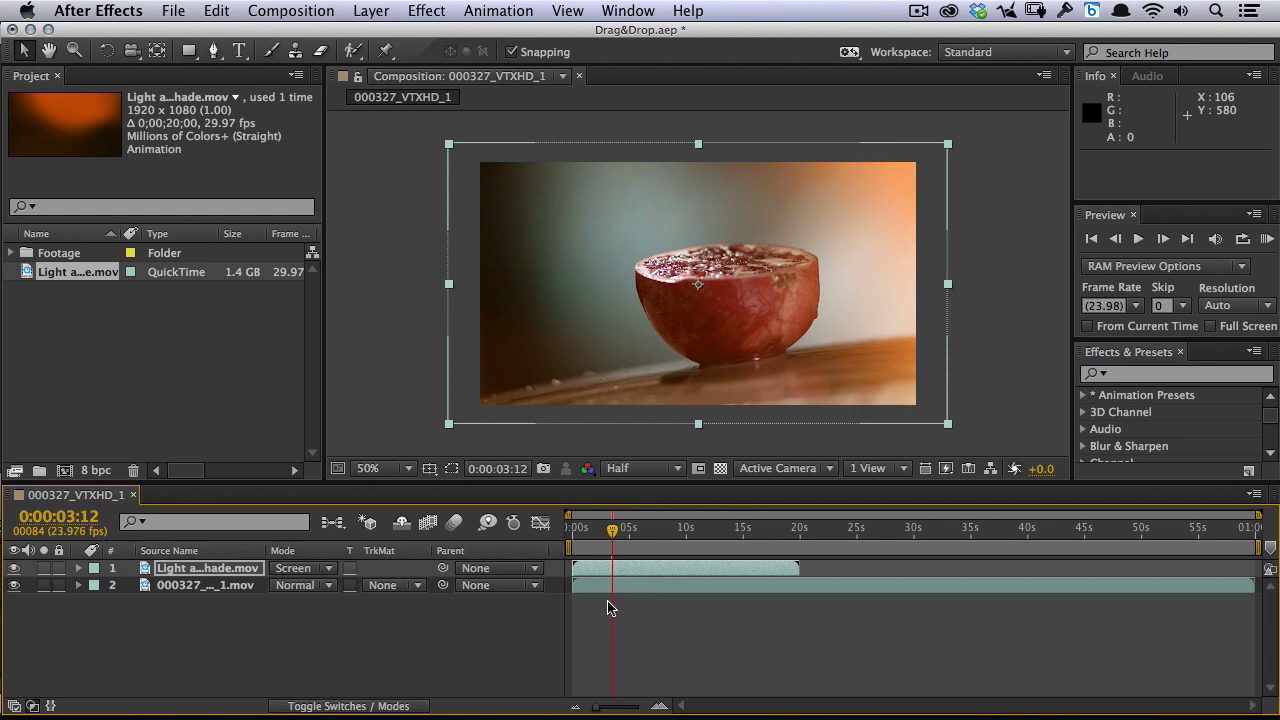
- End the work area at 0:00:19:23, hide the Light and Shade layer and preview the footage from the start
drag(590, 528, 797, 545)
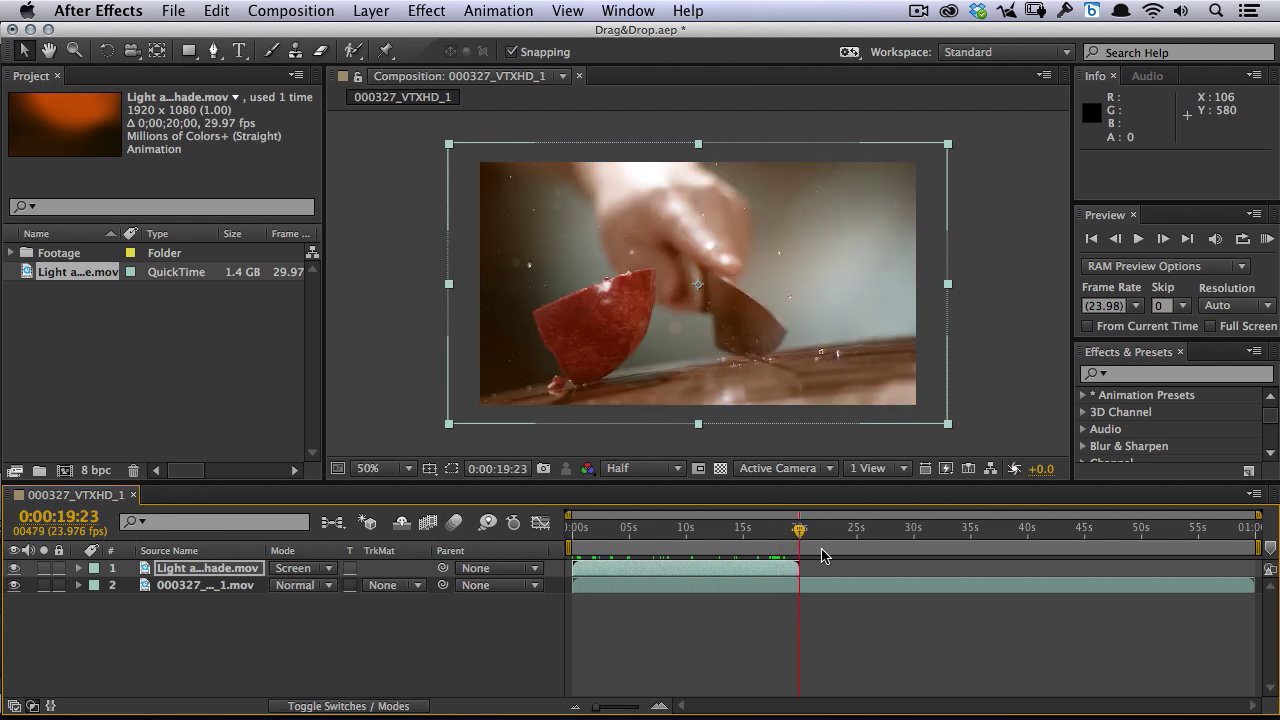
key(n)
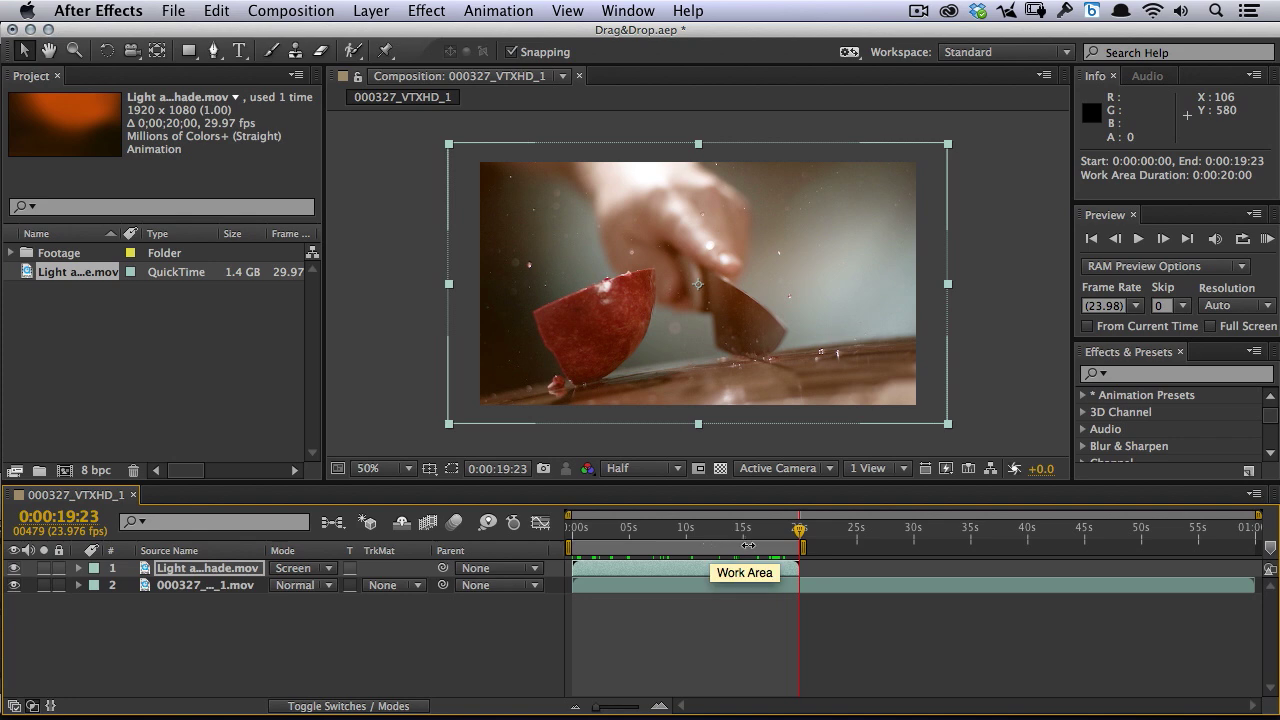
drag(689, 530, 556, 556)
click(14, 568)
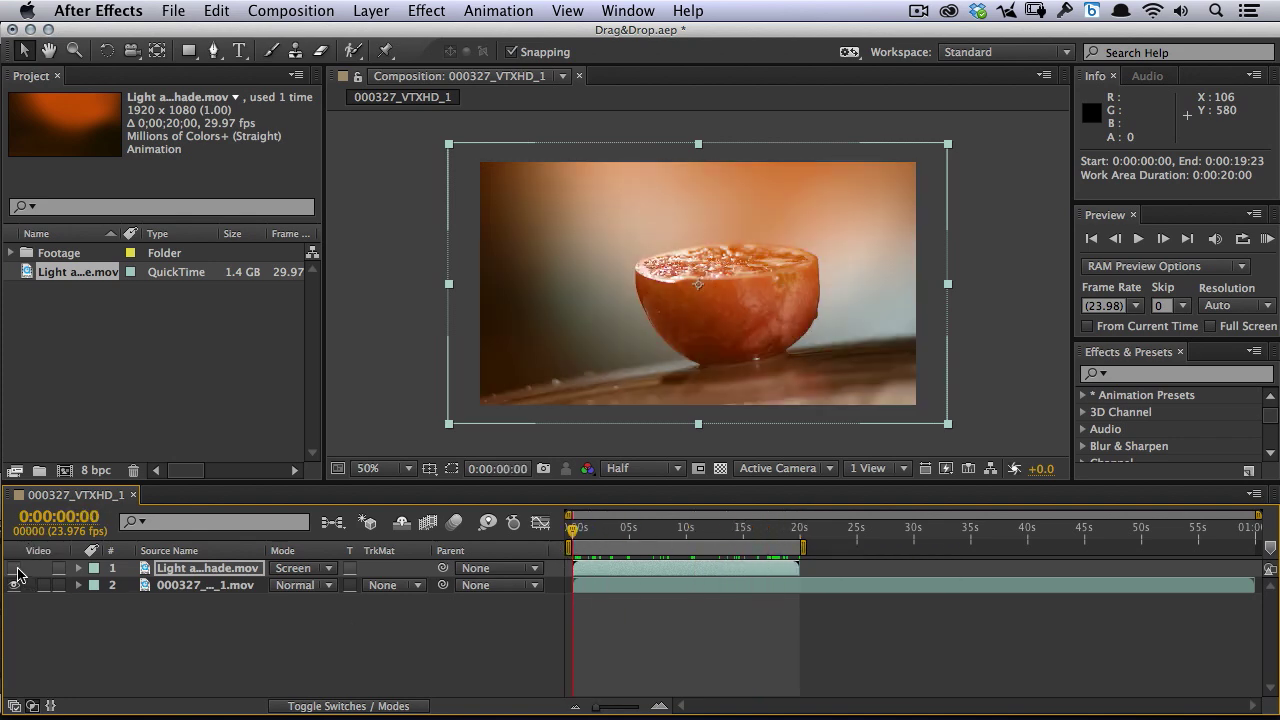
key(space)
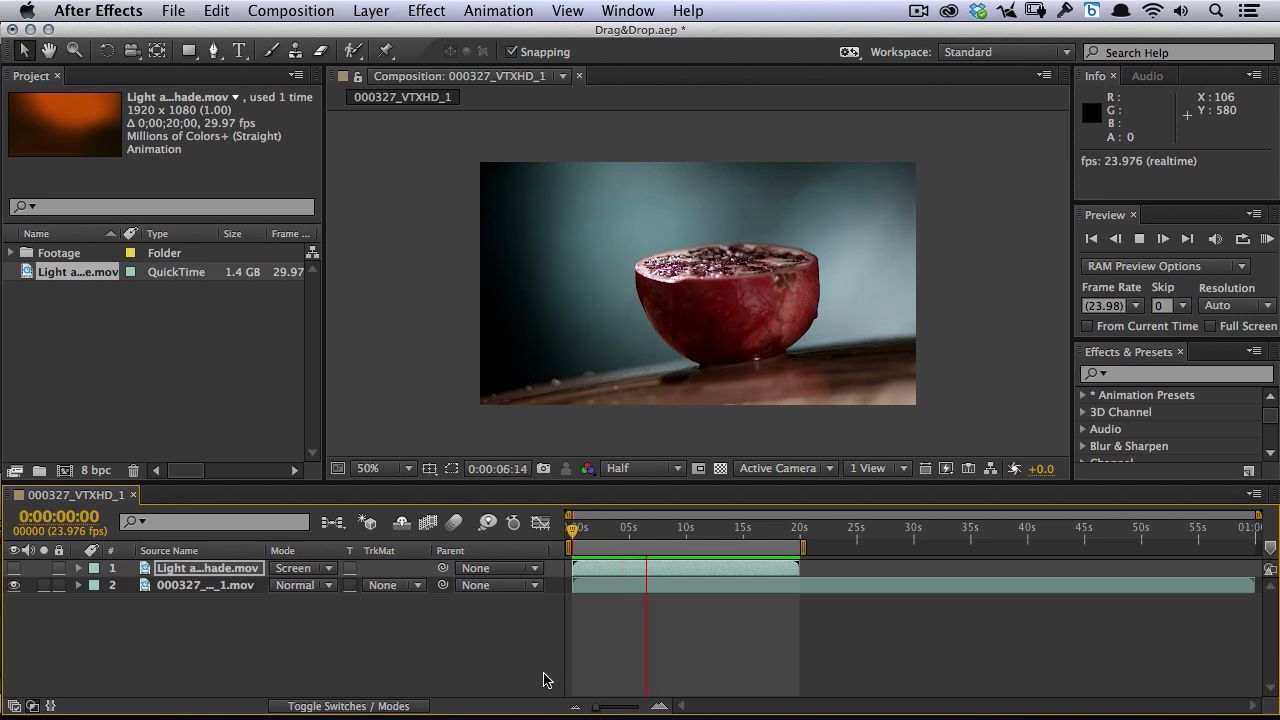
- Start the work area at 0:00:11:00 and preview the shortened range without the light leak
click(670, 532)
drag(670, 538, 697, 544)
key(b)
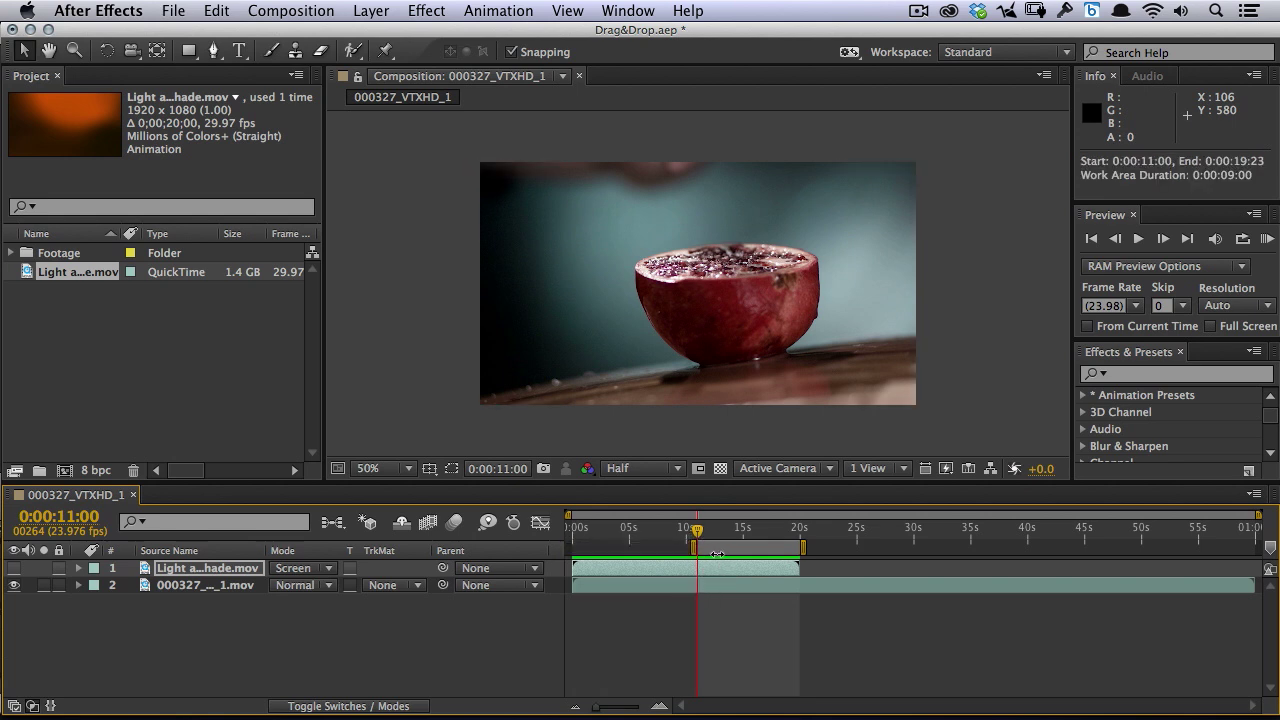
key(KP_0)
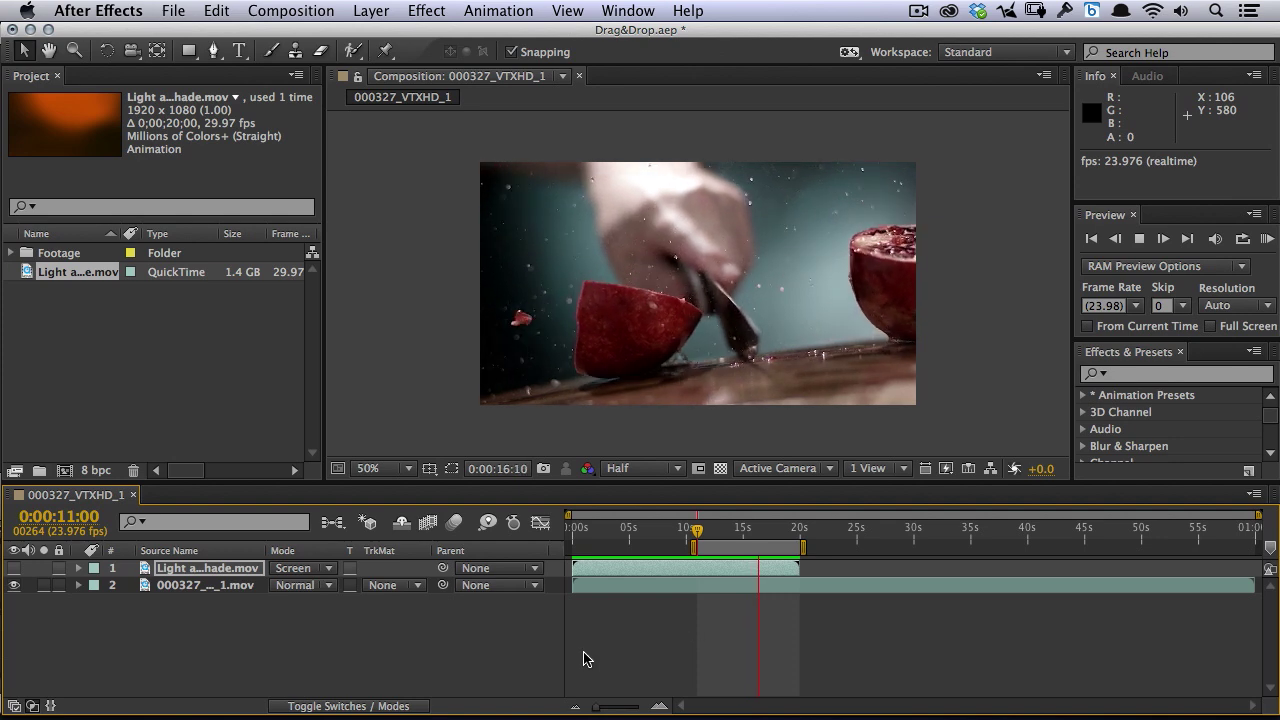
- Make the Light and Shade layer visible again and preview the work area from about 0:00:11:02
click(12, 576)
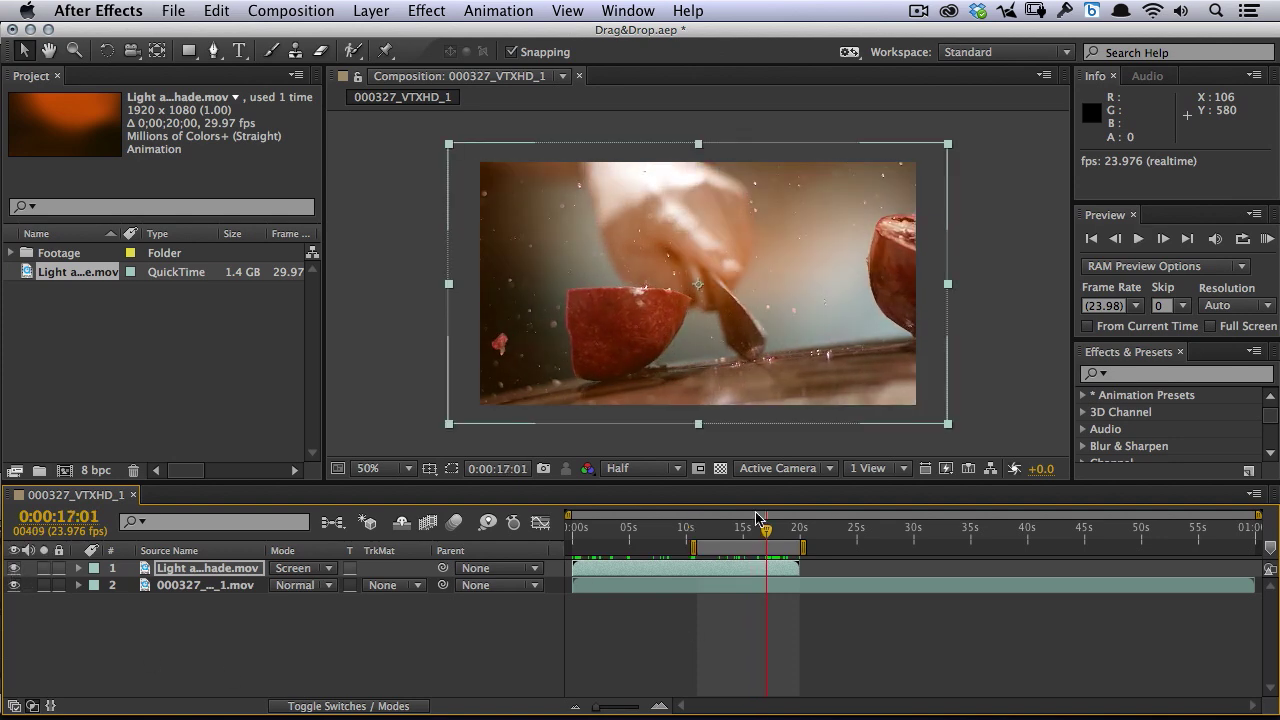
drag(738, 520, 690, 520)
key(space)
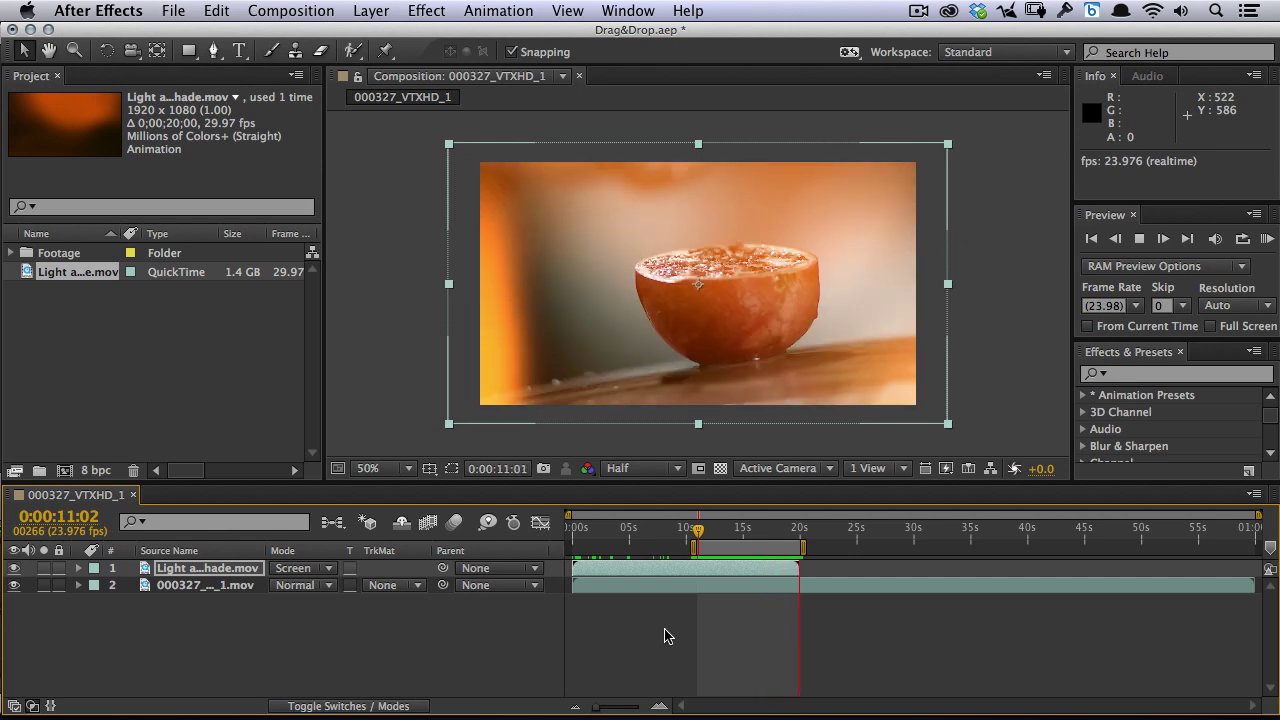
- Try the Multiply blending mode on the Light and Shade layer, preview it and scrub through the work area
click(322, 572)
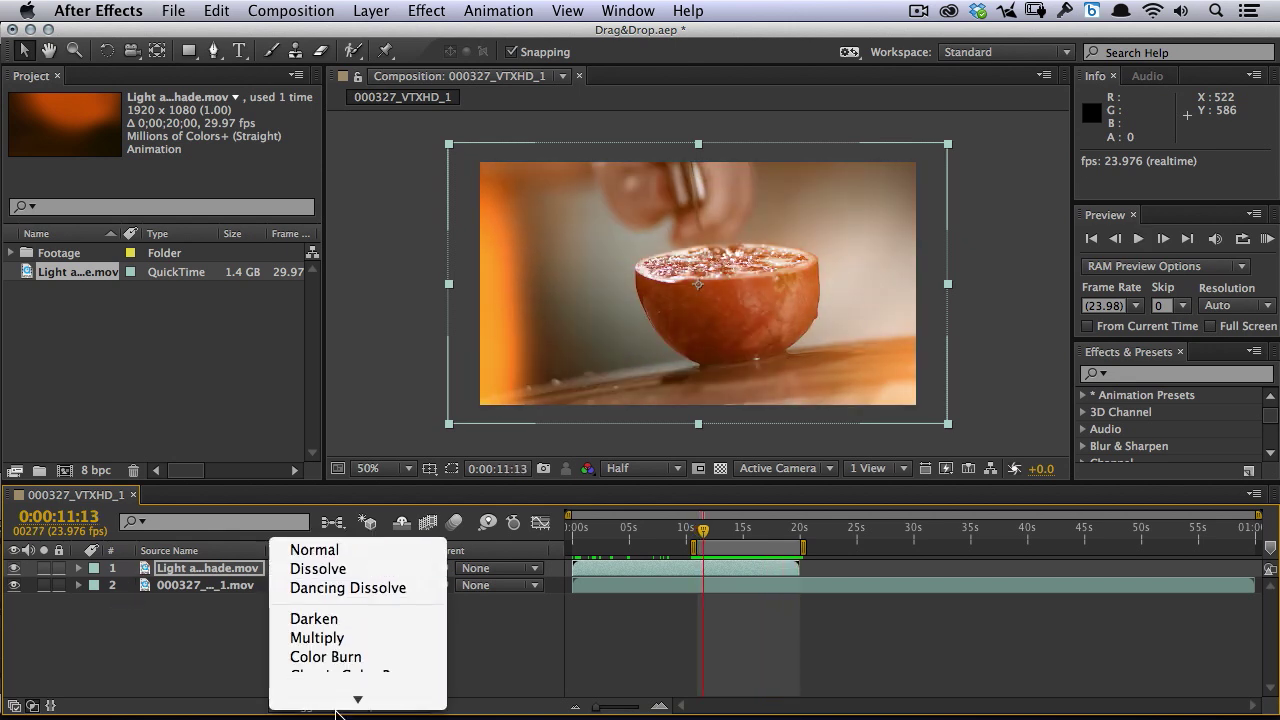
click(318, 542)
mouse_move(714, 531)
mouse_down()
mouse_move(749, 531)
mouse_move(698, 538)
mouse_up()
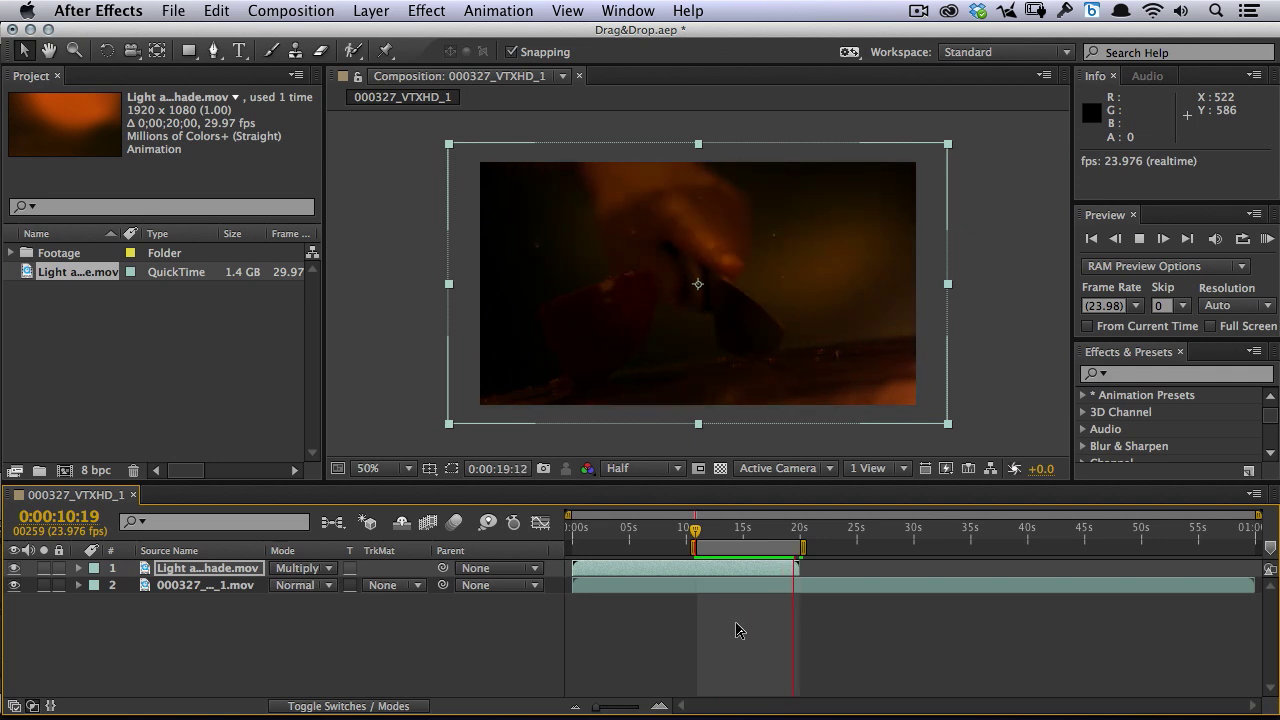
key(space)
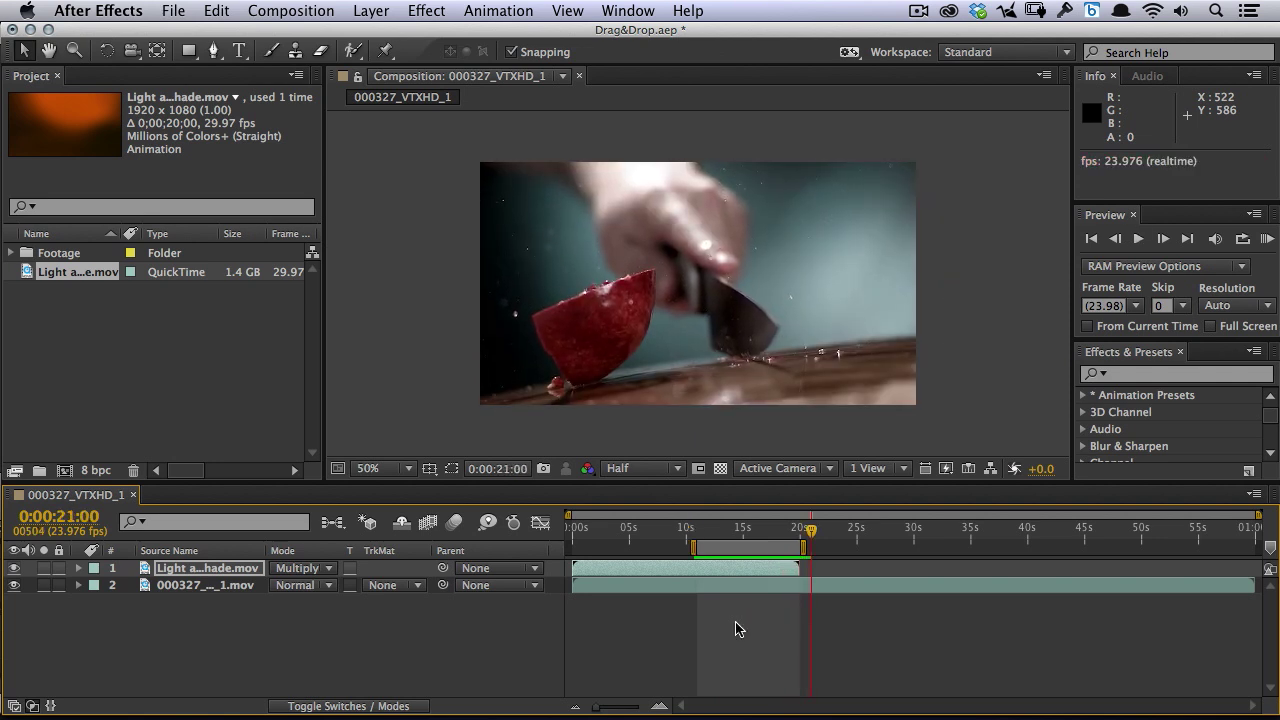
drag(685, 522, 698, 540)
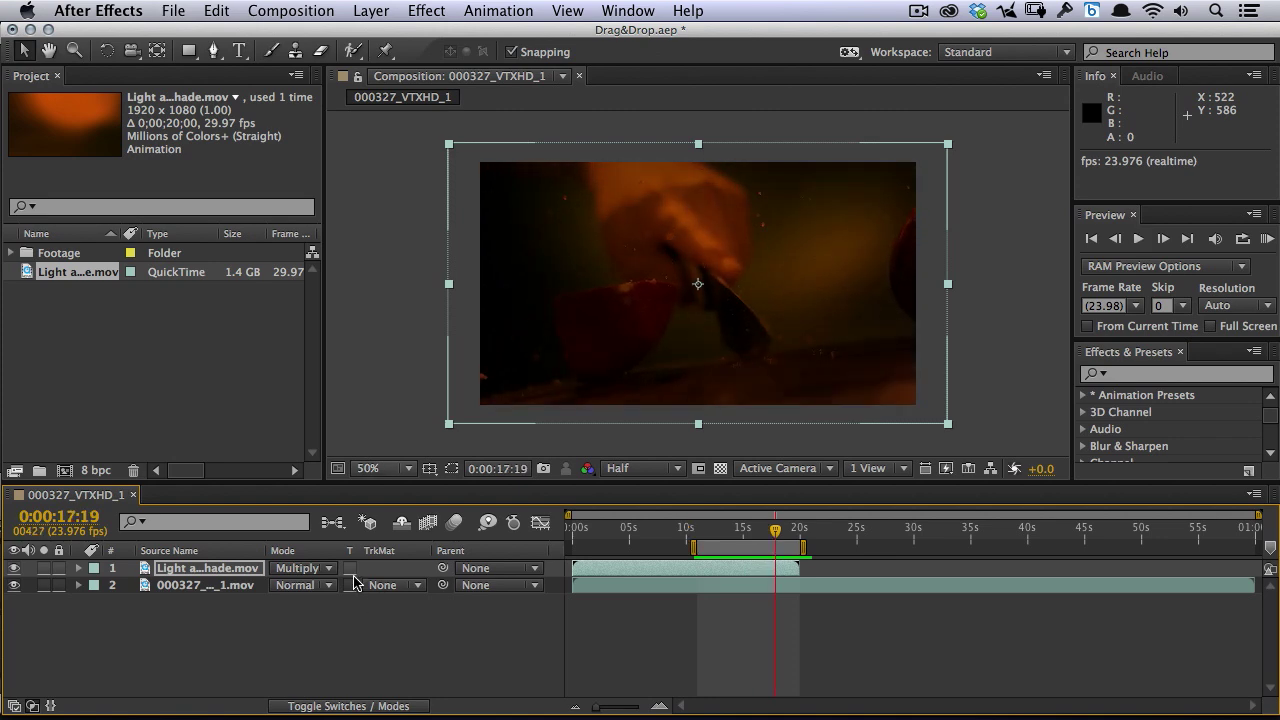
- Try the Add blending mode on the Light and Shade layer and preview it from about 0:00:11:02
click(305, 568)
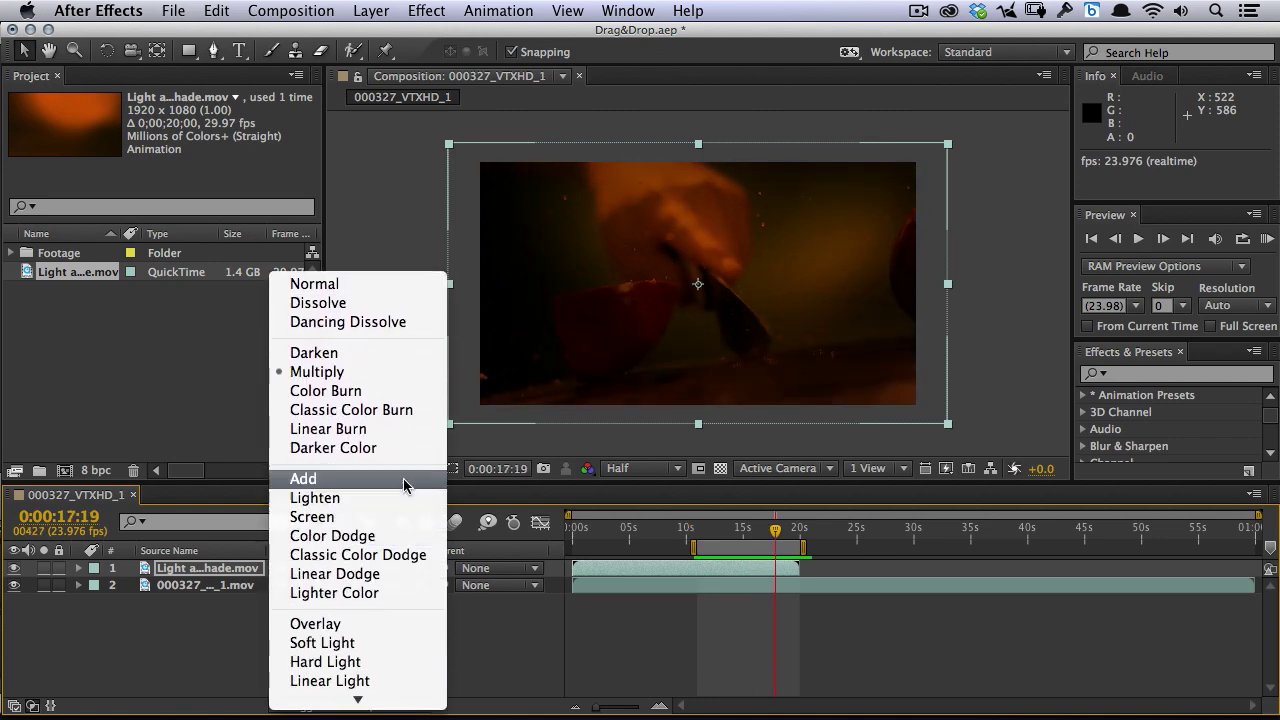
click(303, 486)
drag(775, 530, 694, 534)
key(space)
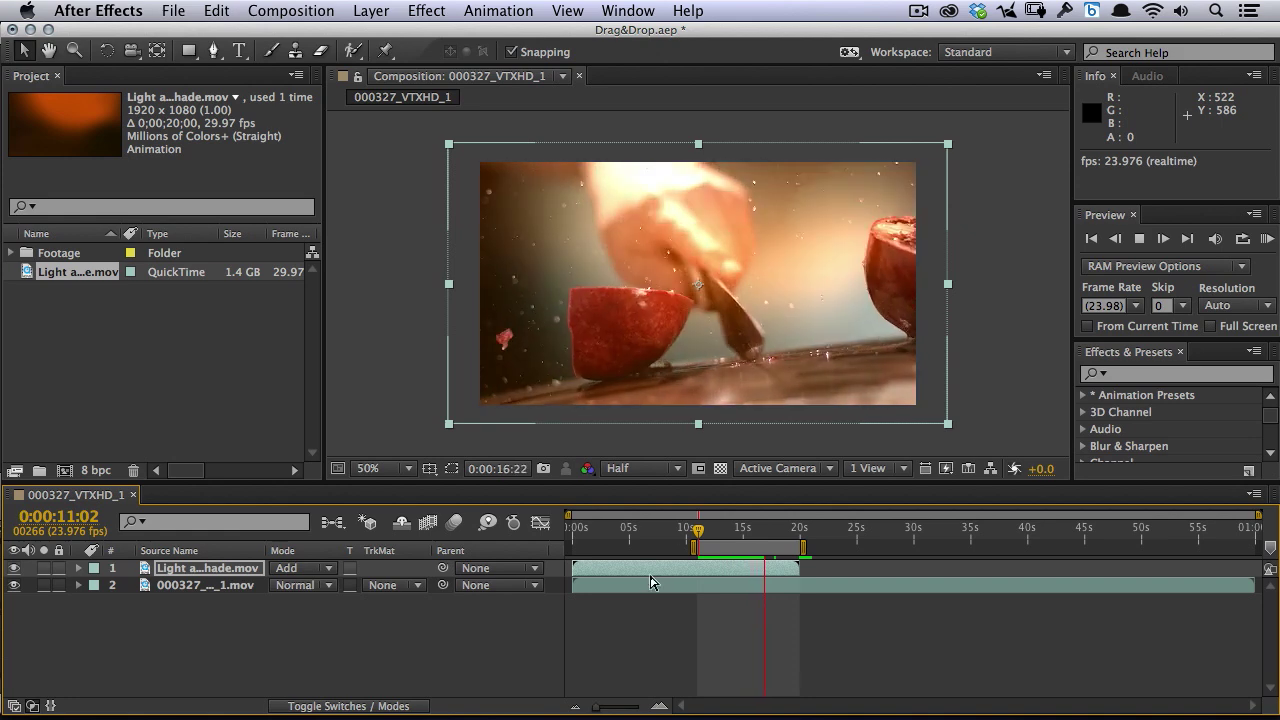
click(299, 568)
click(300, 568)
mouse_move(358, 700)
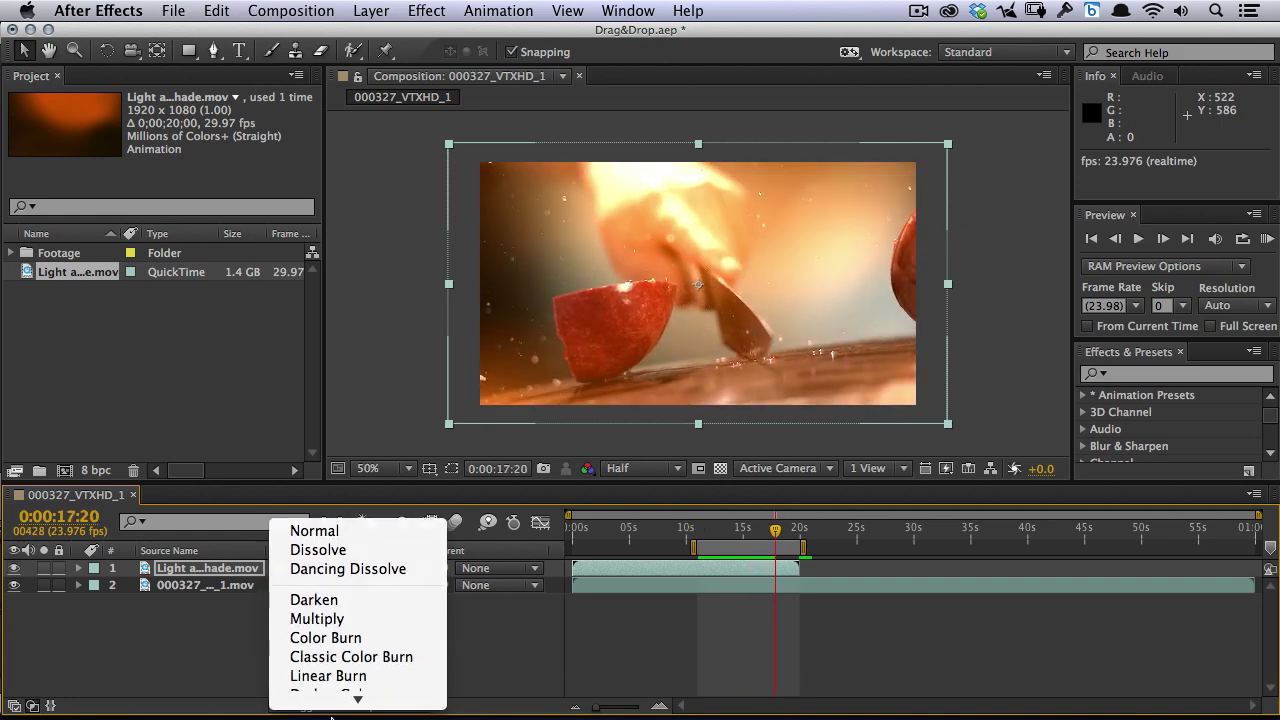
click(380, 546)
click(523, 600)
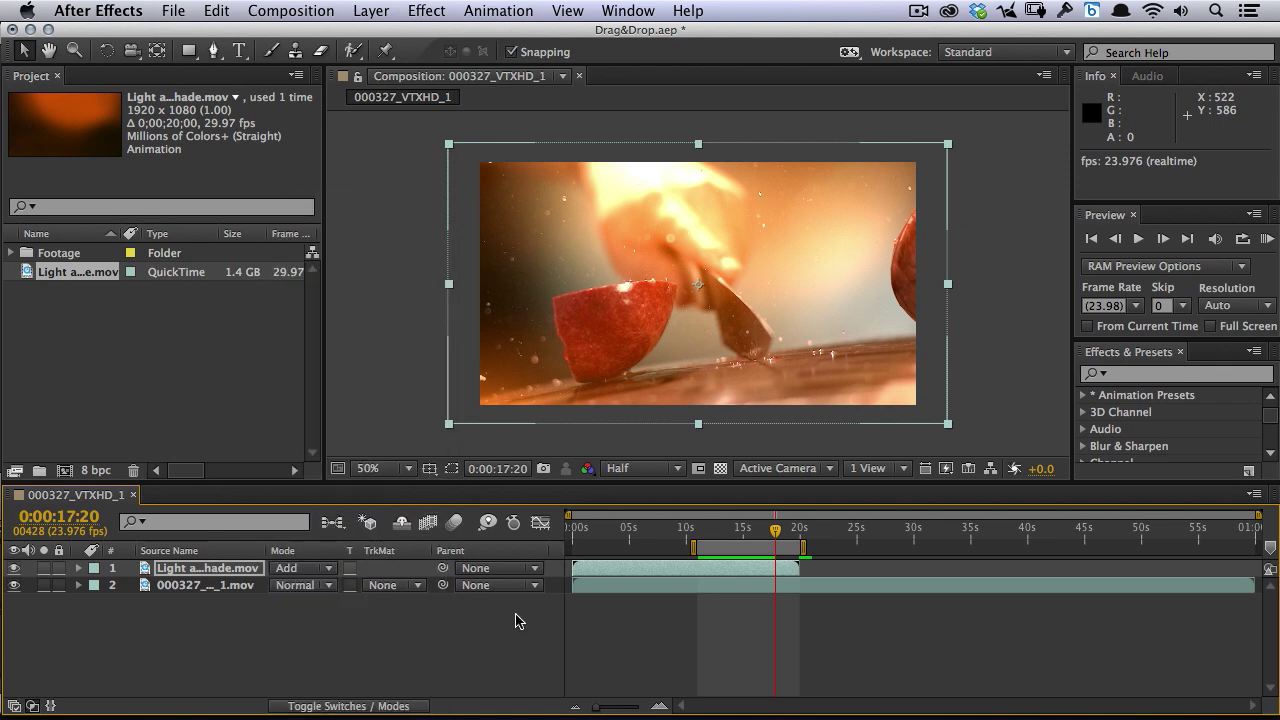
- Try the Overlay blending mode on the Light and Shade layer and preview it from 0:00:11:10
click(299, 568)
mouse_move(358, 700)
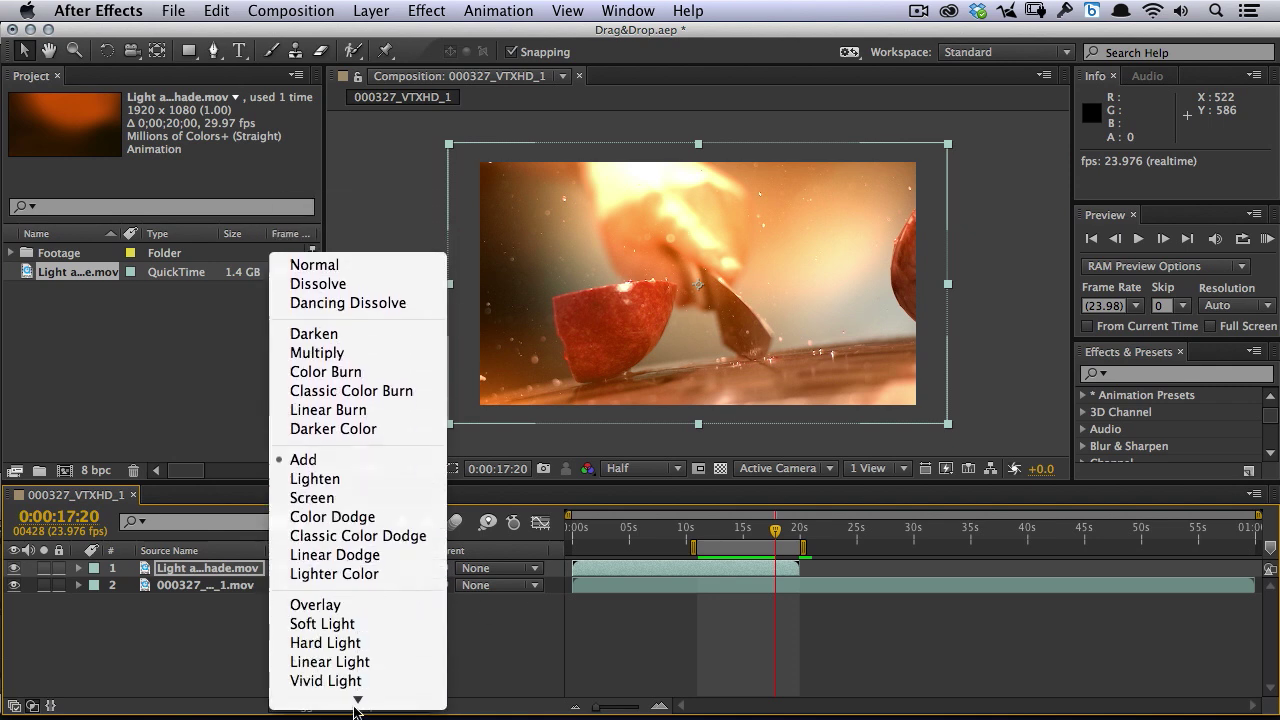
click(362, 587)
drag(735, 532, 703, 537)
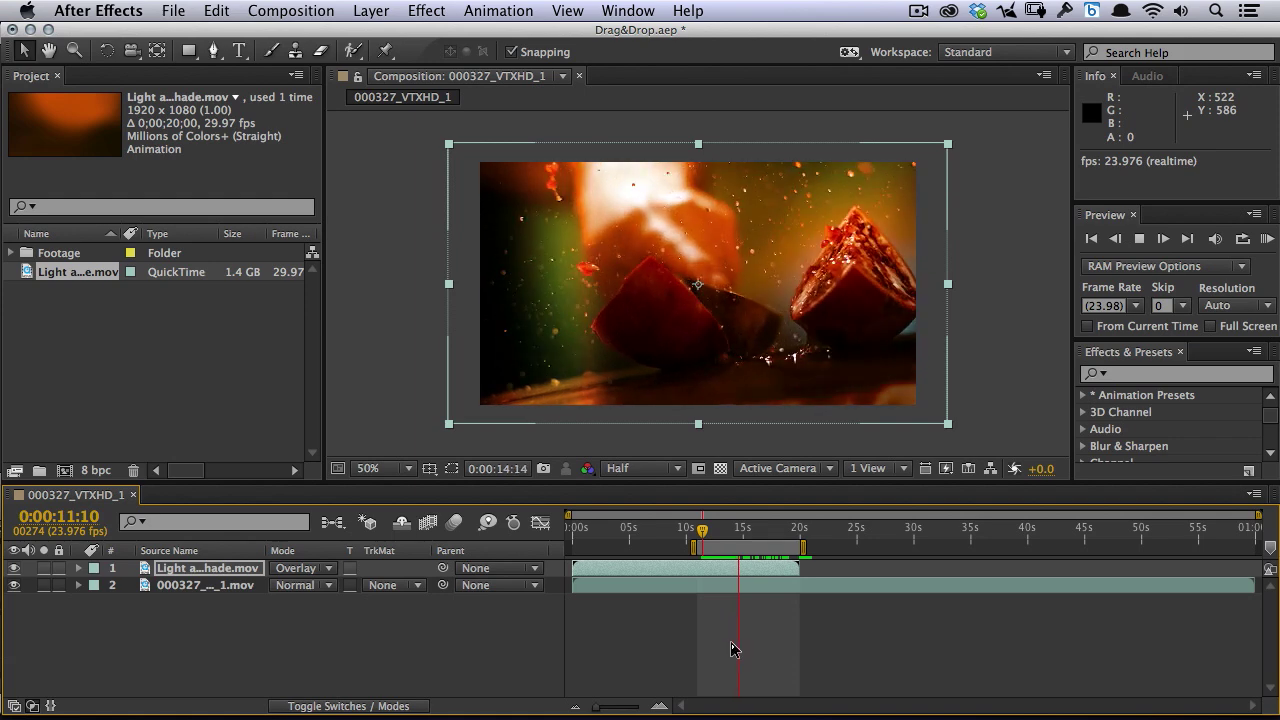
- Set the Light and Shade layer's blending mode to Vivid Light
click(328, 568)
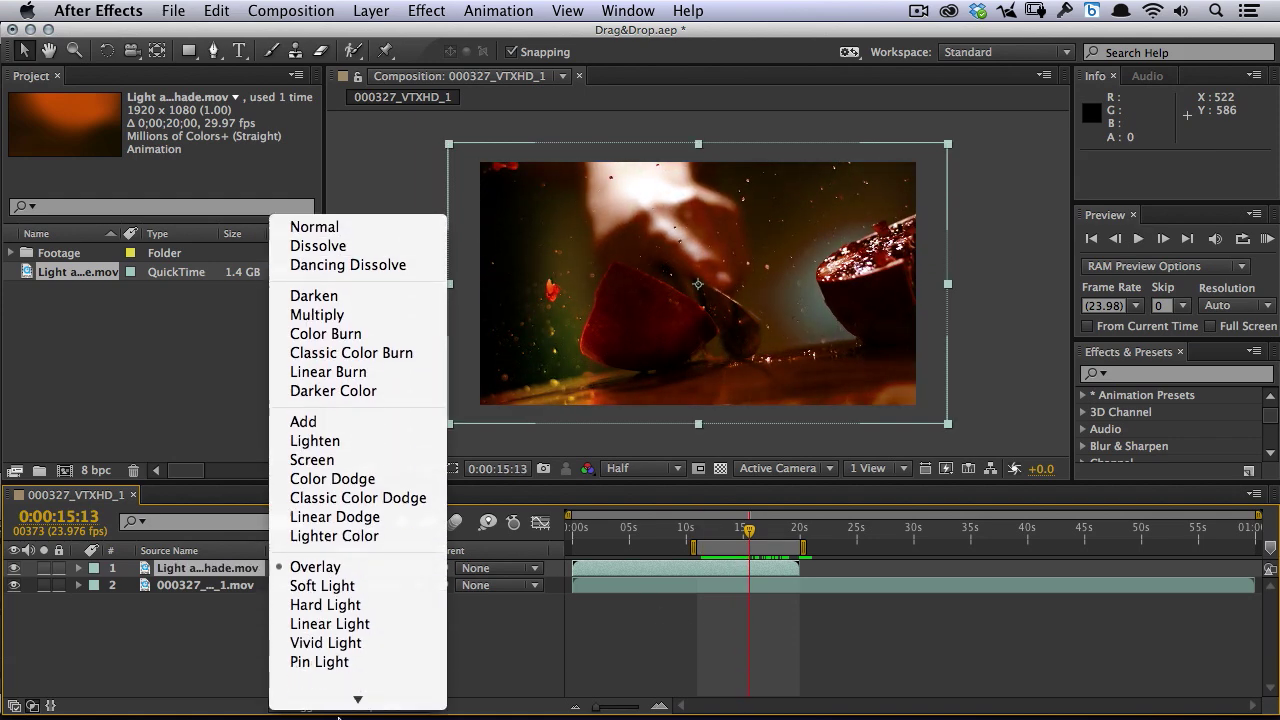
click(383, 606)
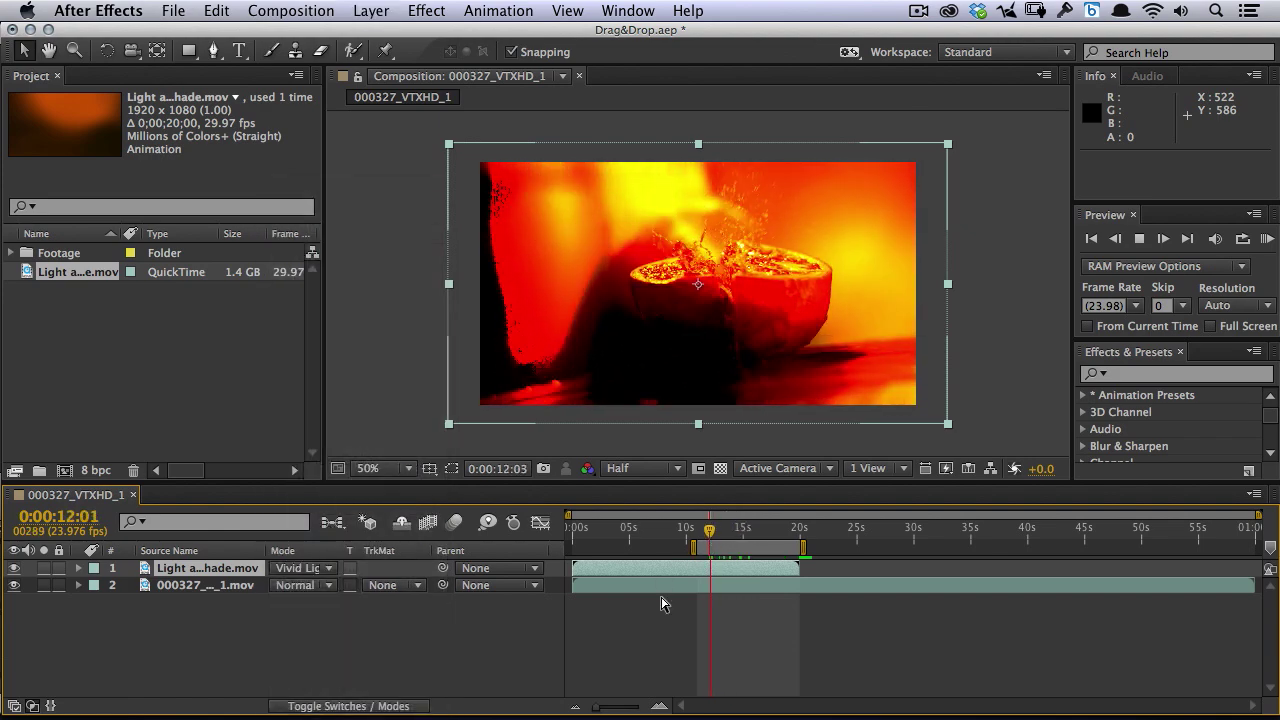
- Stop the Vivid Light preview and create a new composition from TapeRecorder.mov in the DSLR footage folder
key(space)
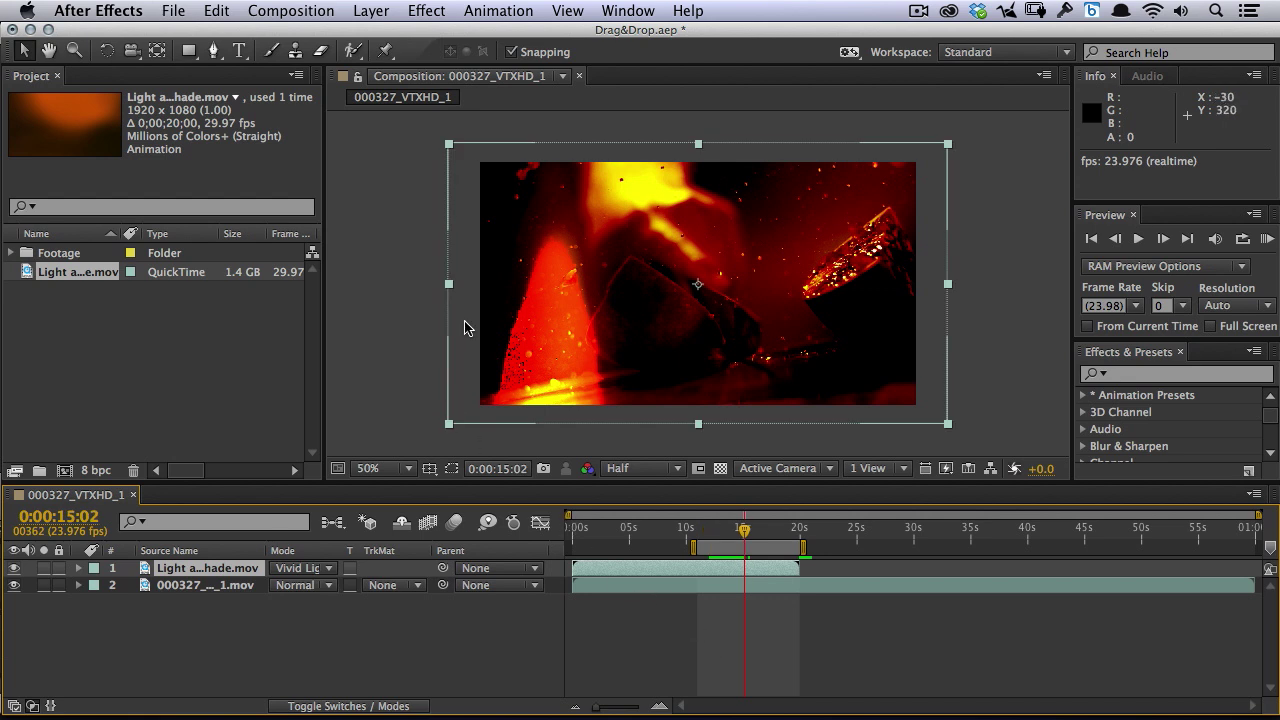
click(12, 253)
click(33, 310)
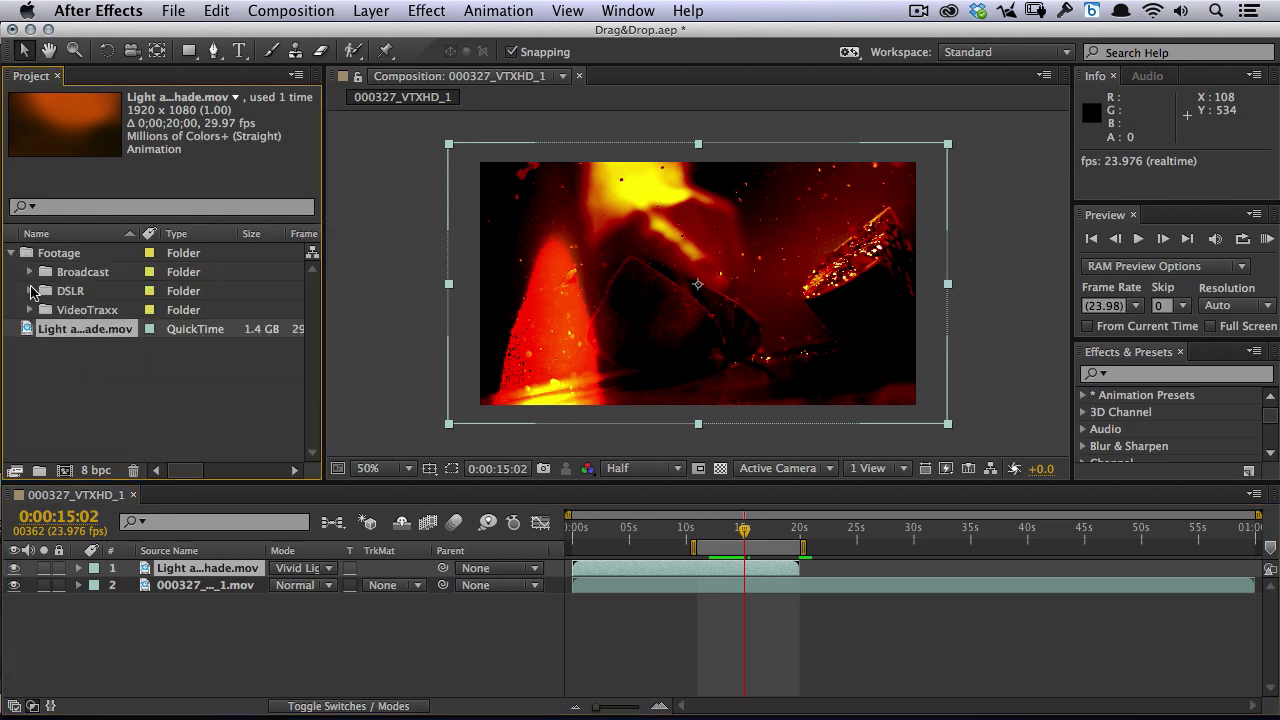
click(30, 291)
click(100, 310)
click(107, 368)
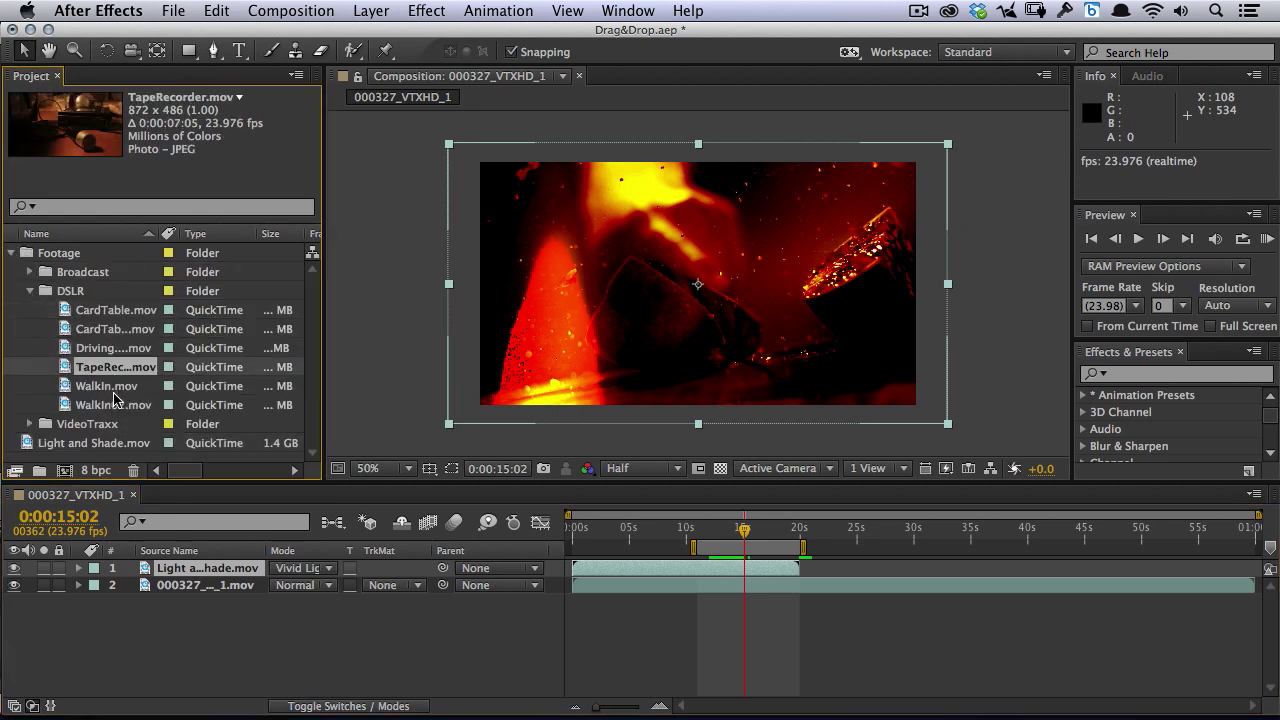
click(105, 386)
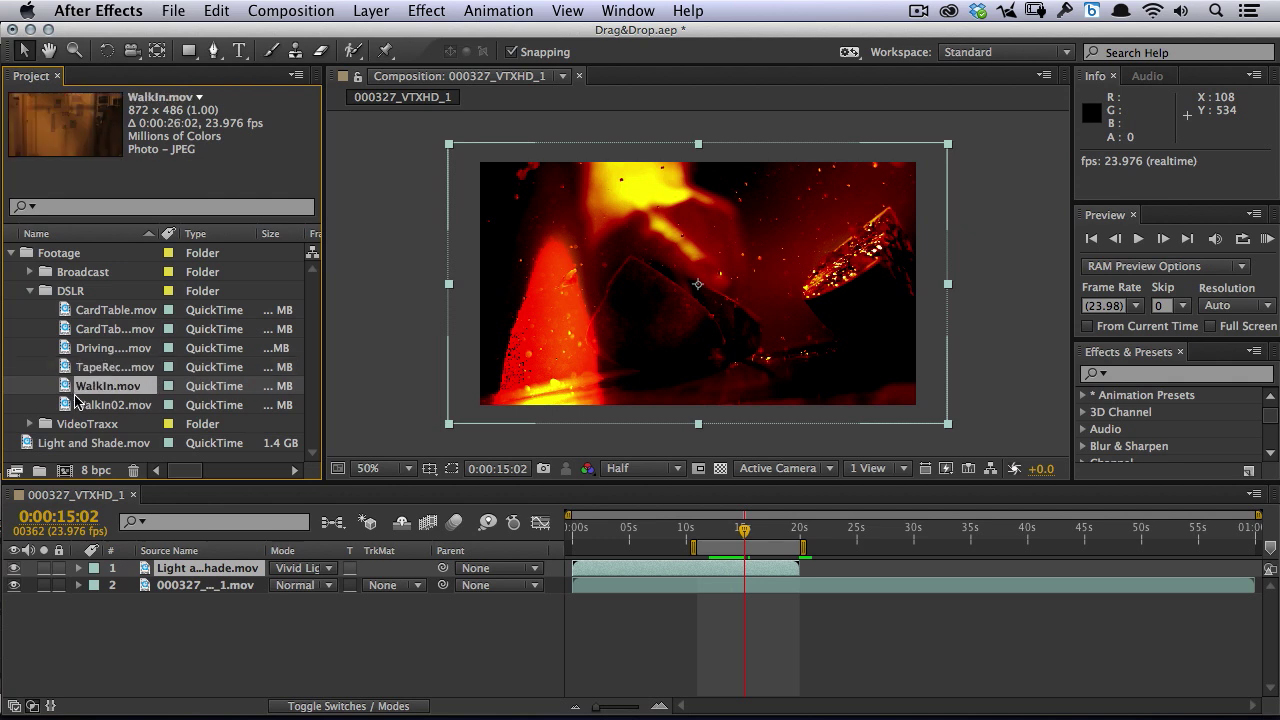
click(68, 405)
click(72, 372)
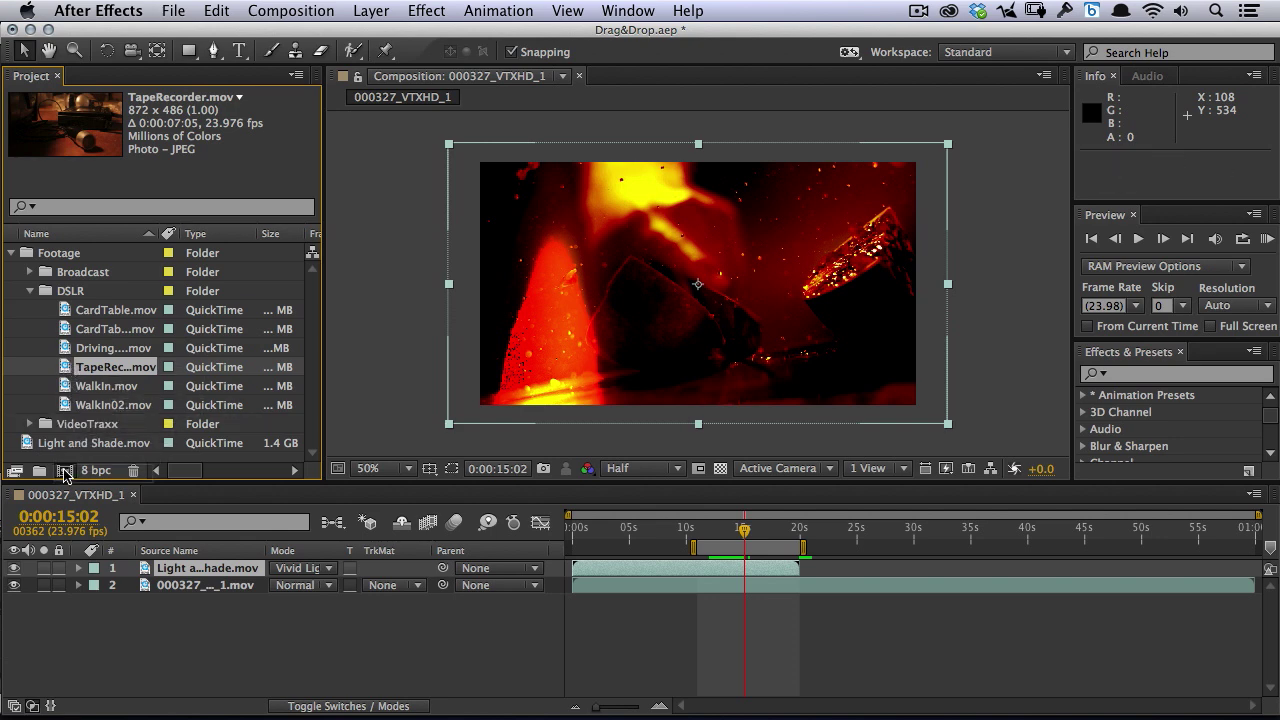
click(64, 470)
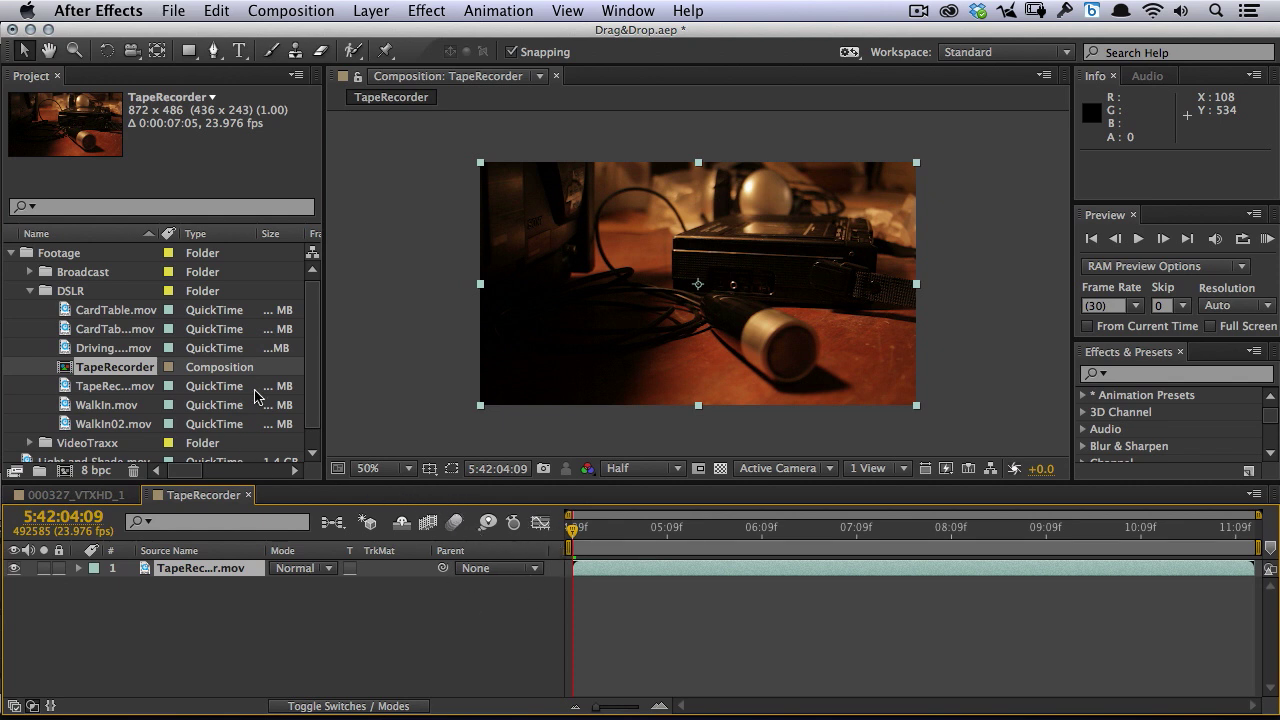
- Add the Light and Shade clip above the tape recorder footage and scale it to 52%
click(12, 253)
drag(60, 272, 177, 568)
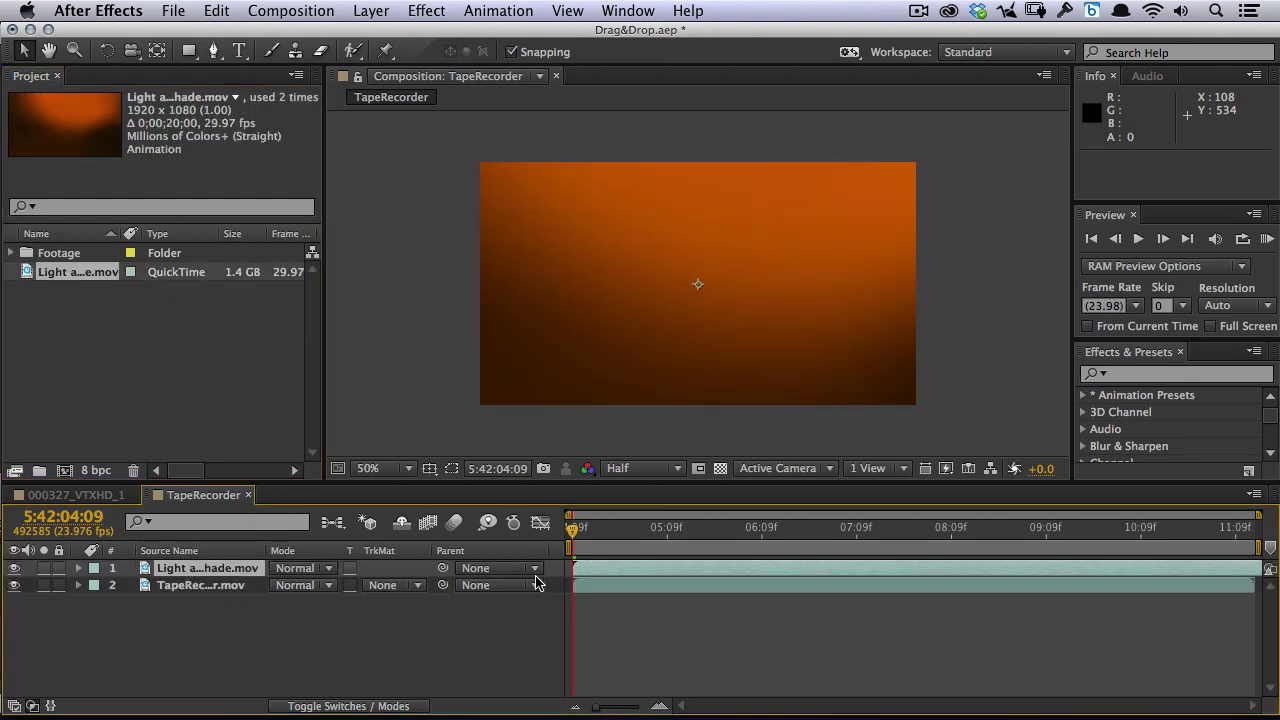
key(s)
drag(307, 587, 266, 585)
- Try the Screen blending mode on the Light and Shade layer over the tape recorder footage and preview it
click(330, 572)
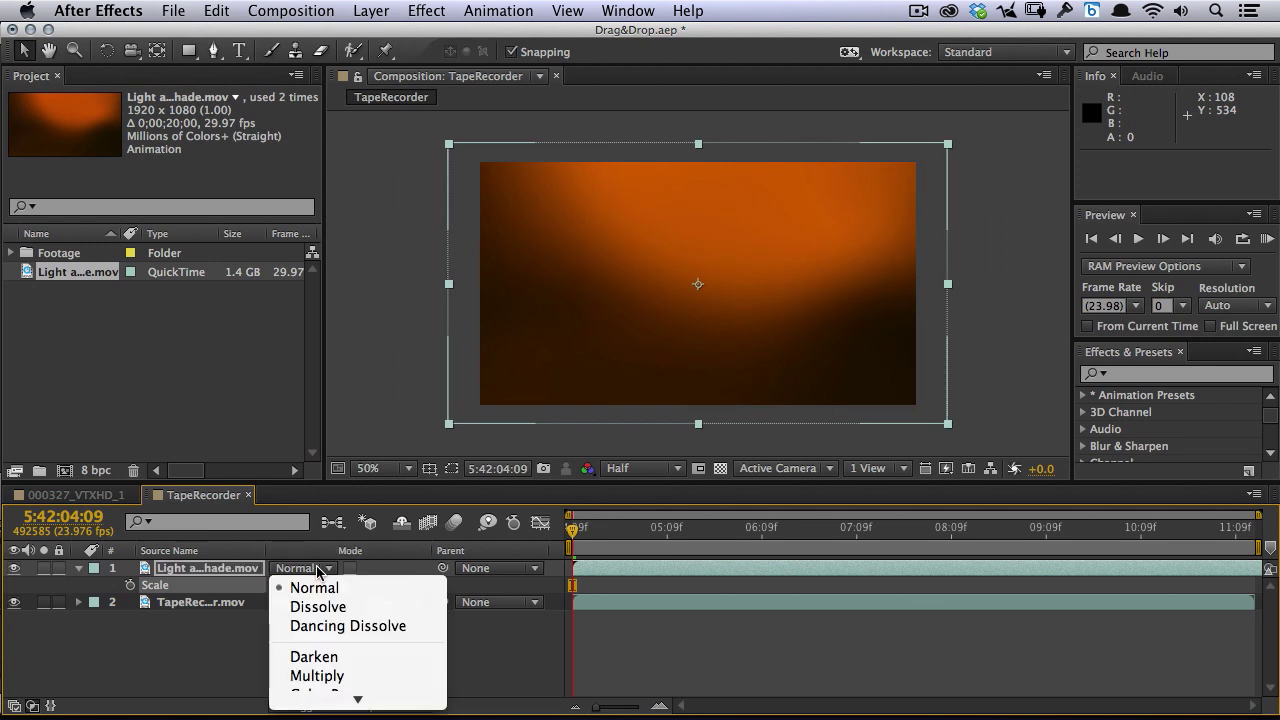
click(338, 669)
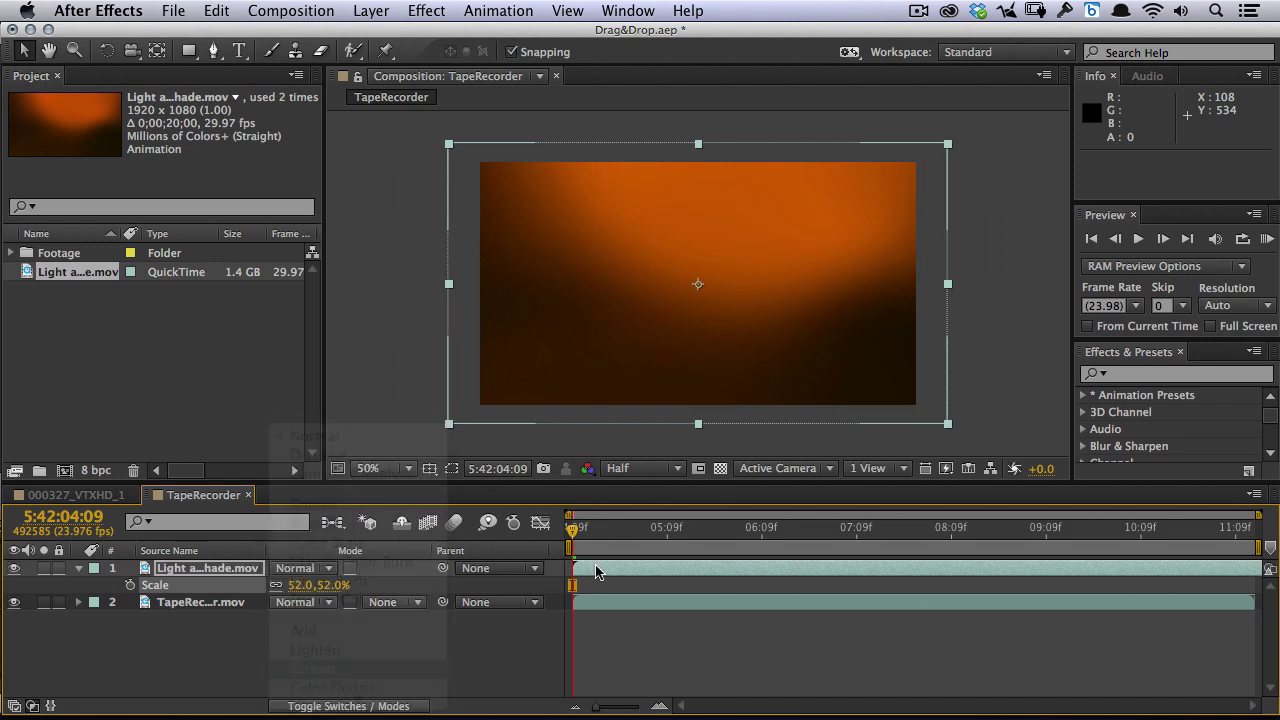
click(447, 661)
key(space)
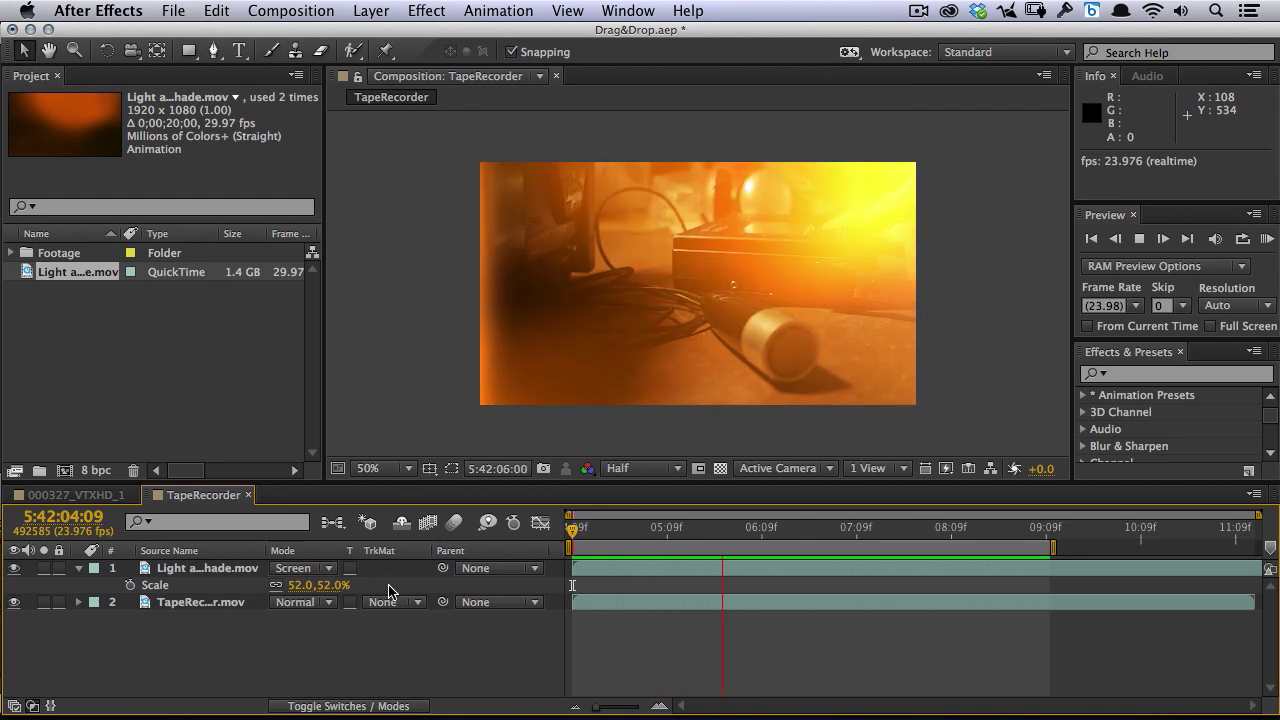
- Compare the tape recorder footage with and without the Light and Shade layer by previewing it hidden and shown again
click(14, 568)
click(14, 568)
key(KP_0)
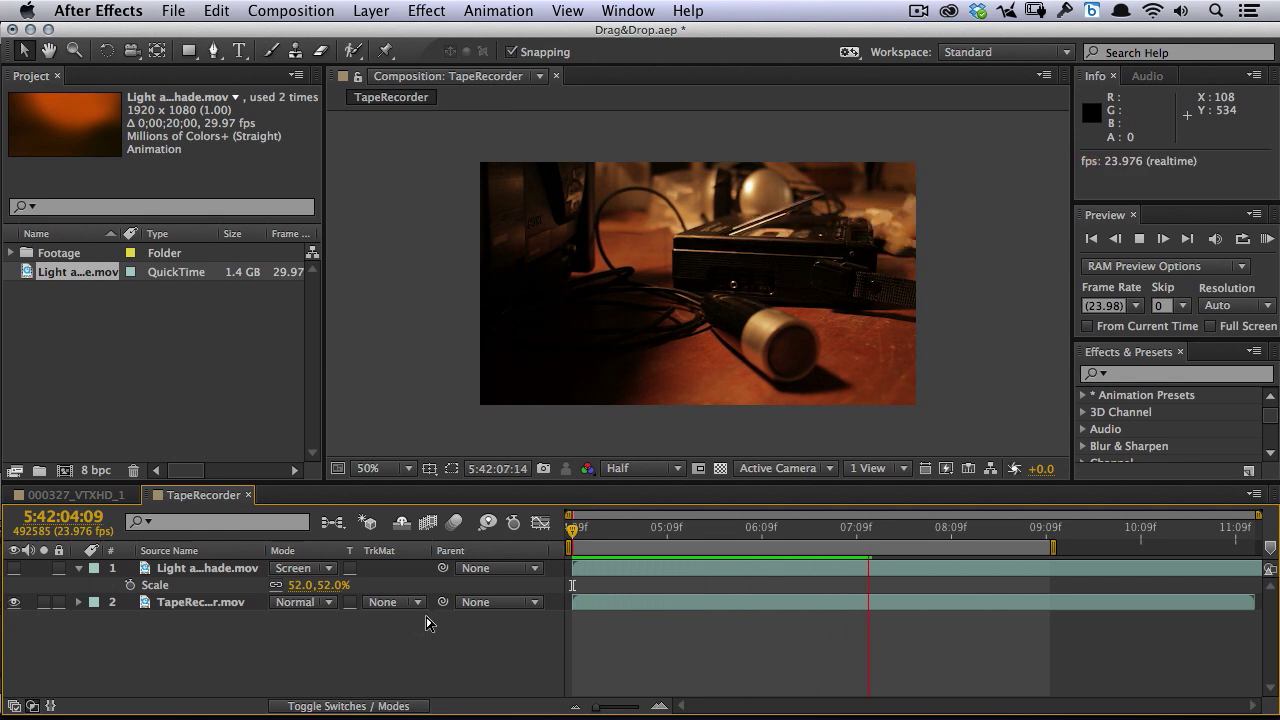
click(14, 568)
key(KP_0)
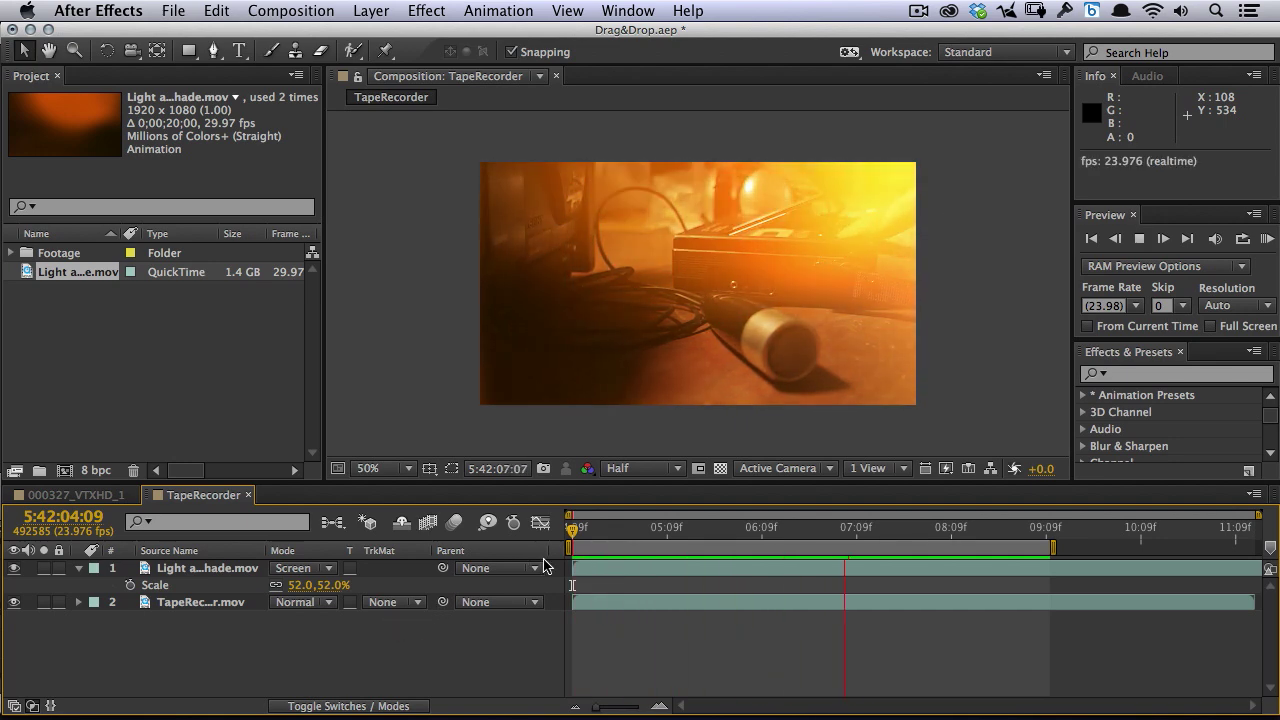
- Set the Light and Shade layer's blending mode to Multiply in the TapeRecorder composition and preview it
click(330, 568)
scroll(320, 605, down, 2)
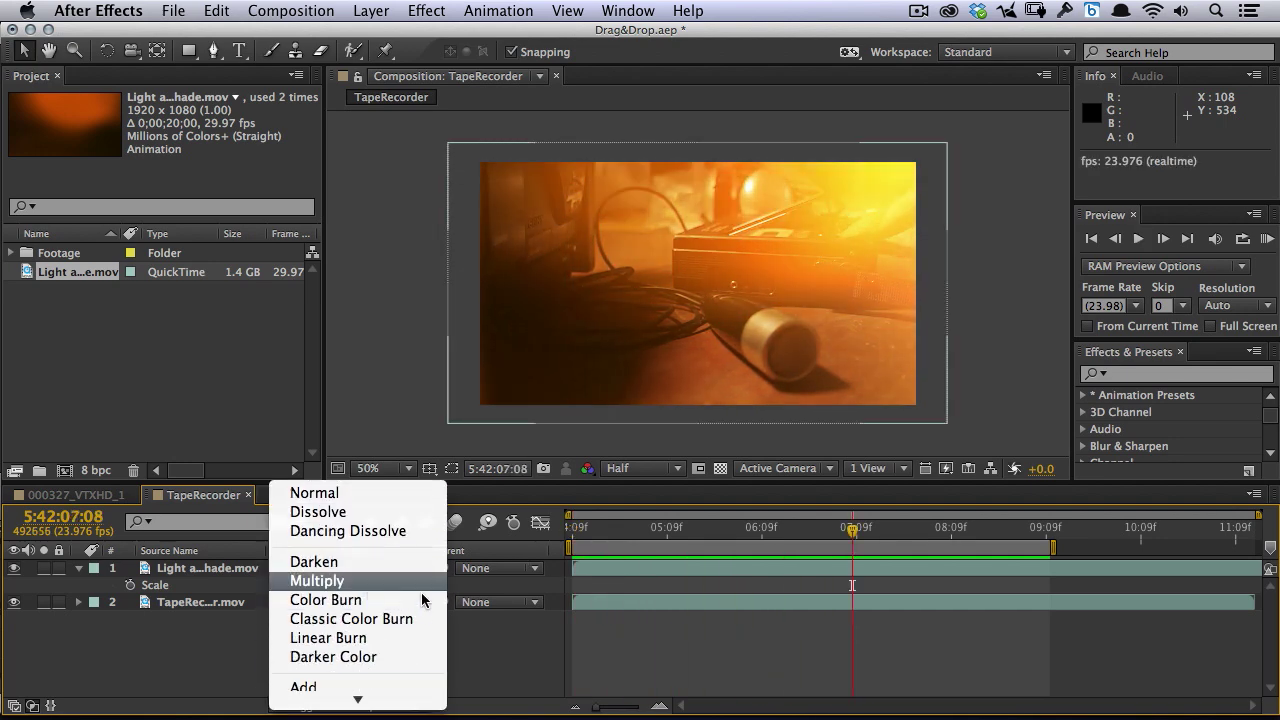
click(386, 588)
key(KP_0)
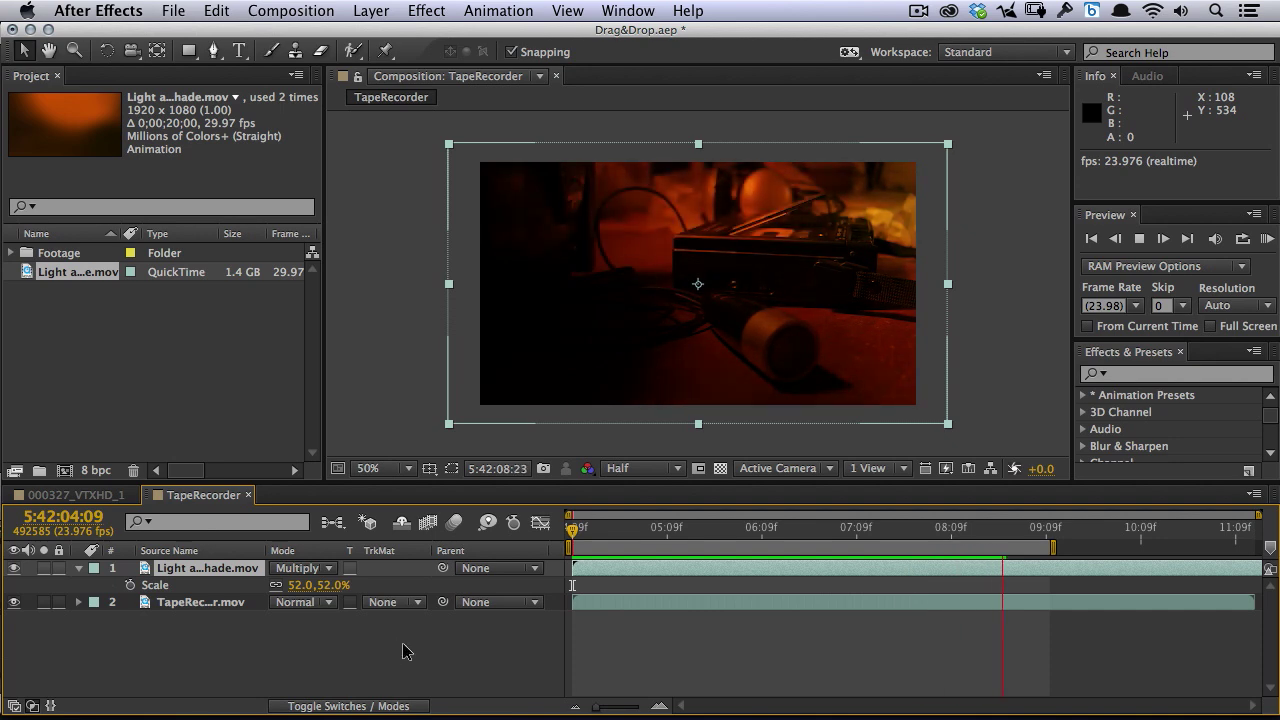
- Add a text layer reading "Scary Movie" to the TapeRecorder composition
click(371, 10)
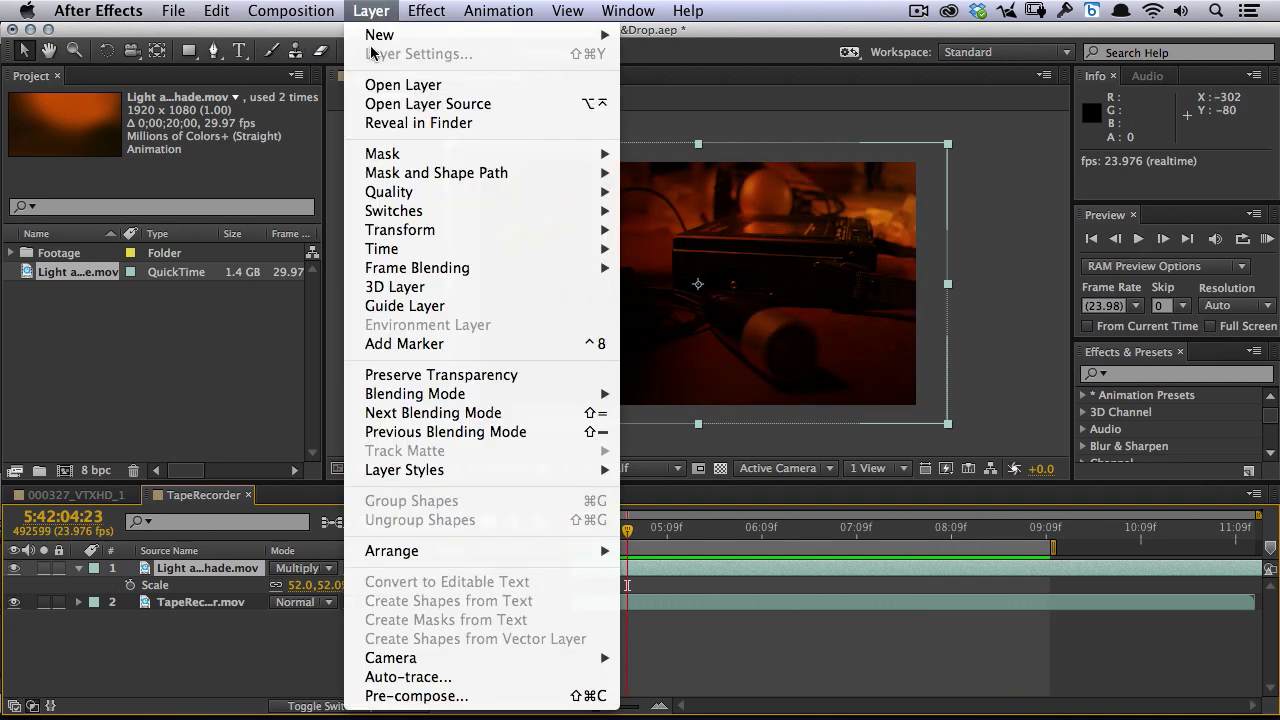
mouse_move(385, 36)
click(658, 40)
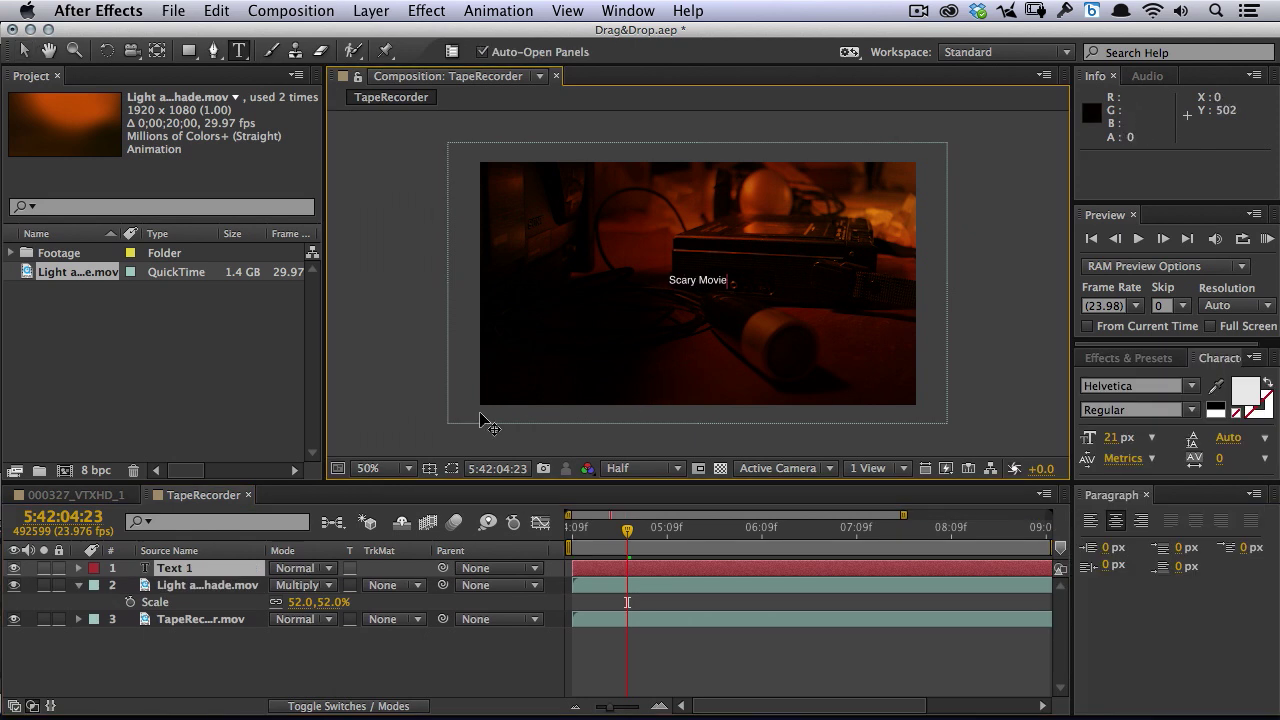
key(KP_Enter)
key(v)
- Set the title to 73 px in the Impact font and move it to the lower left of the frame
drag(1113, 443, 1163, 443)
click(1191, 387)
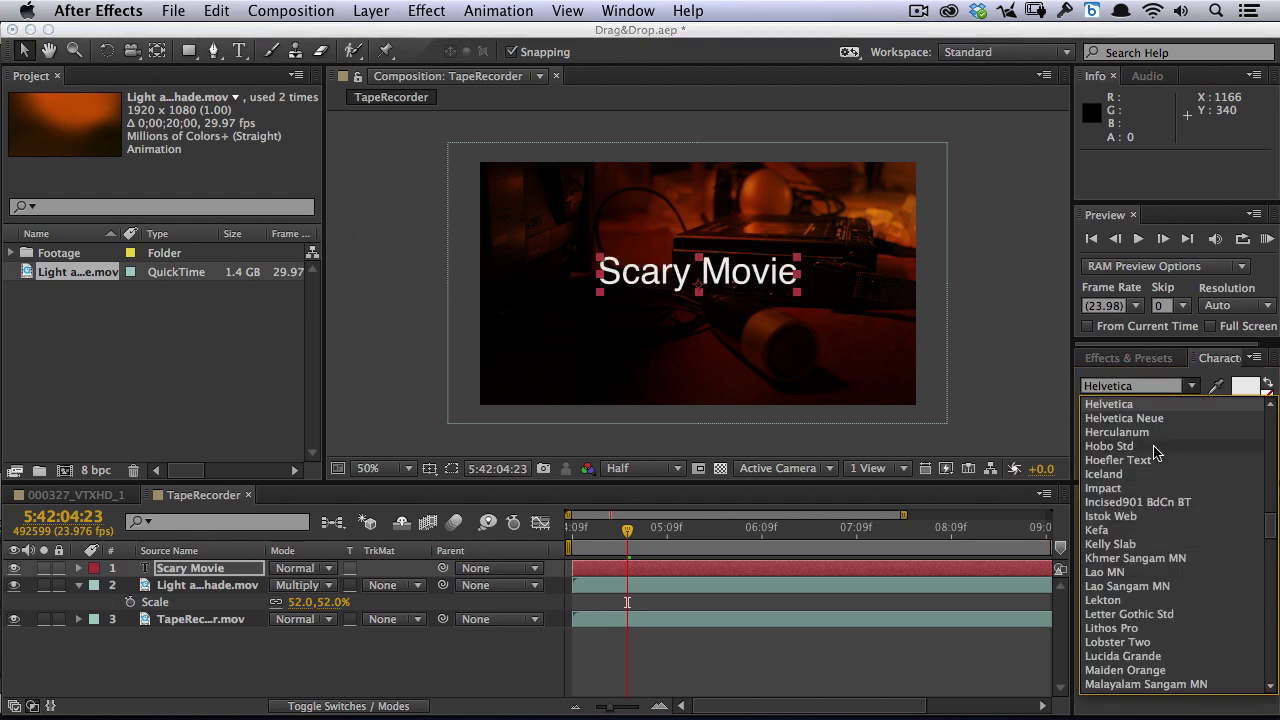
click(1147, 490)
drag(750, 272, 661, 336)
- Preview the titled composition and scrub through it to 5:42:07:04
key(KP_0)
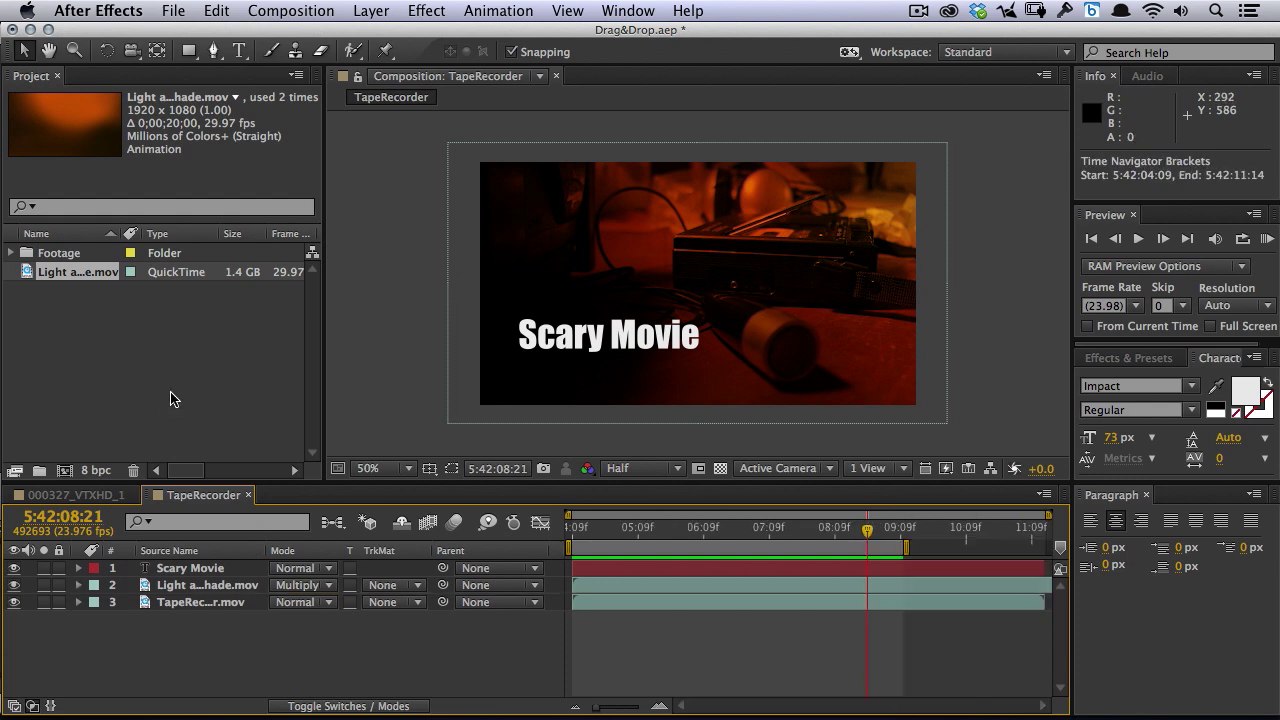
click(171, 397)
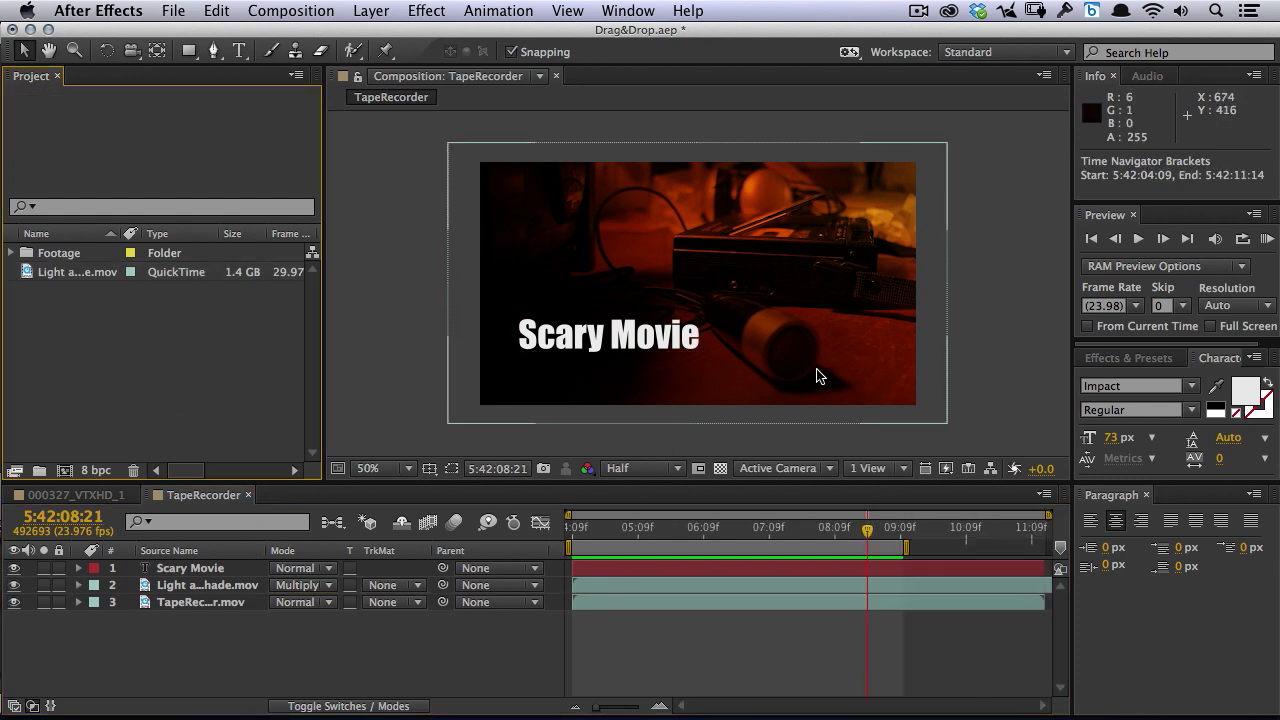
click(725, 540)
drag(708, 545, 755, 542)
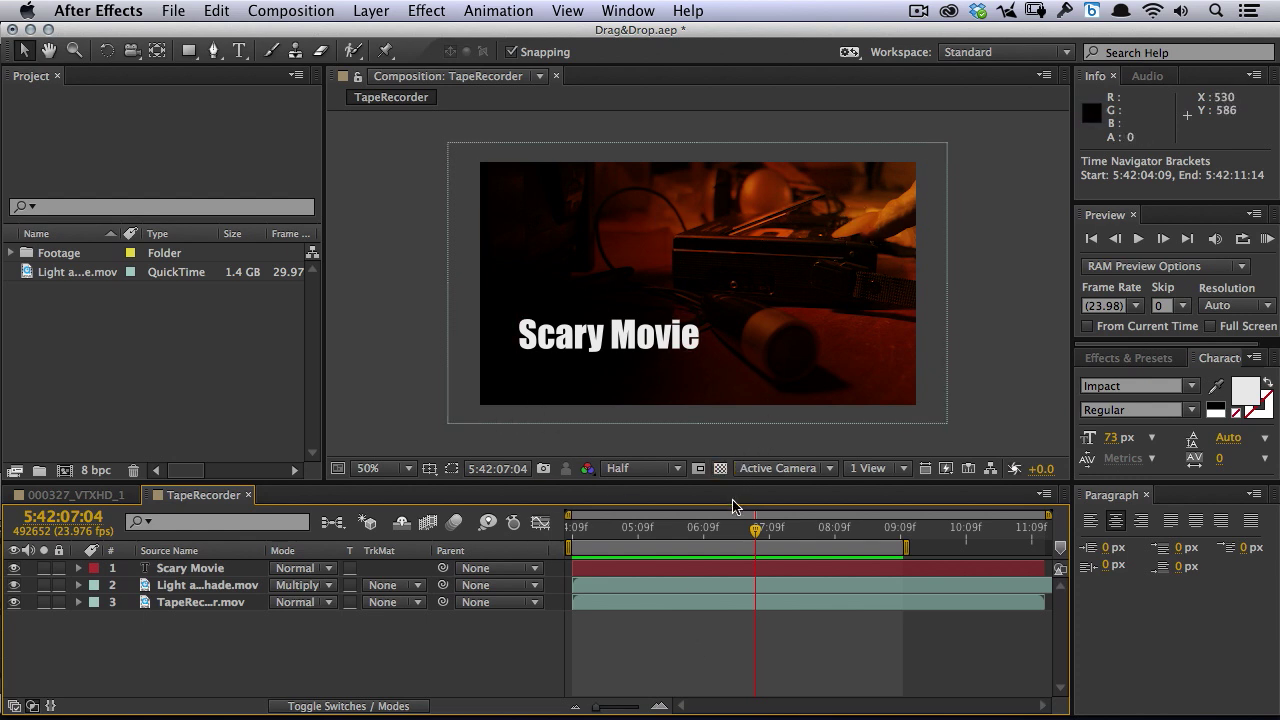
- Switch to Juicer 3 and preview the Badly Broken and Digital Shuffle animations in Glitch FX 1
key(super+Tab)
key(super+Tab)
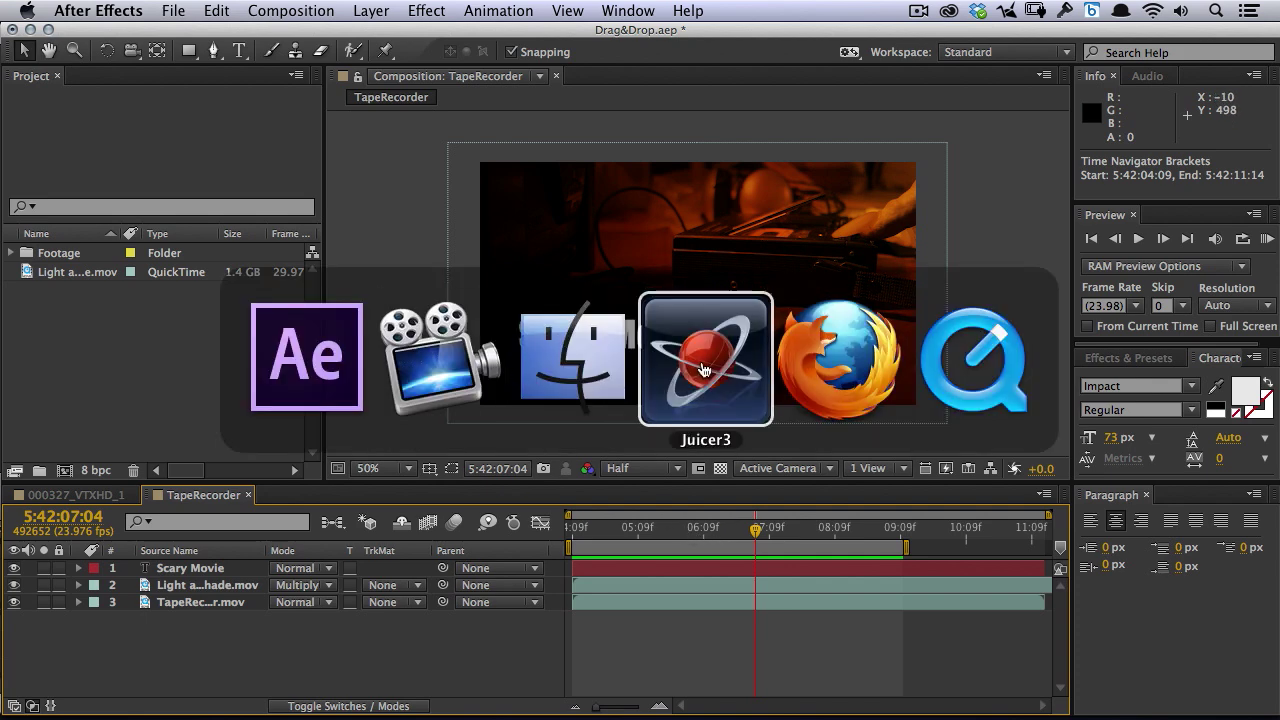
click(1208, 112)
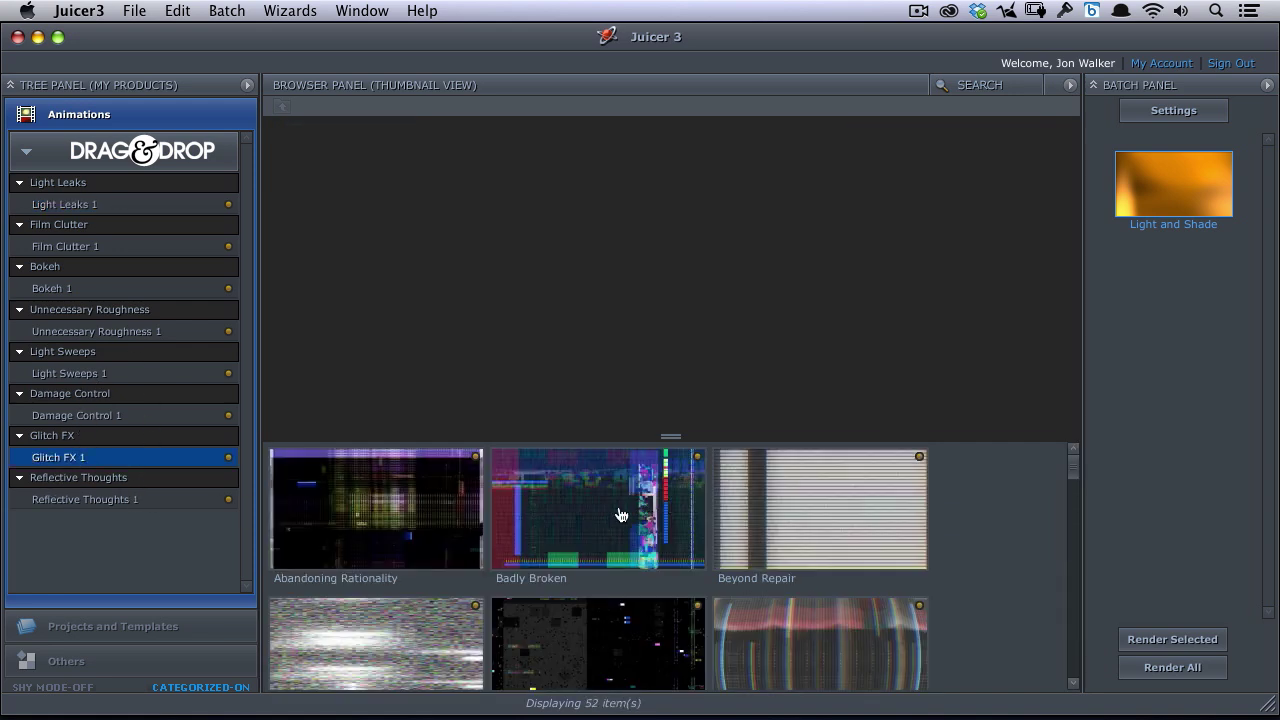
click(621, 514)
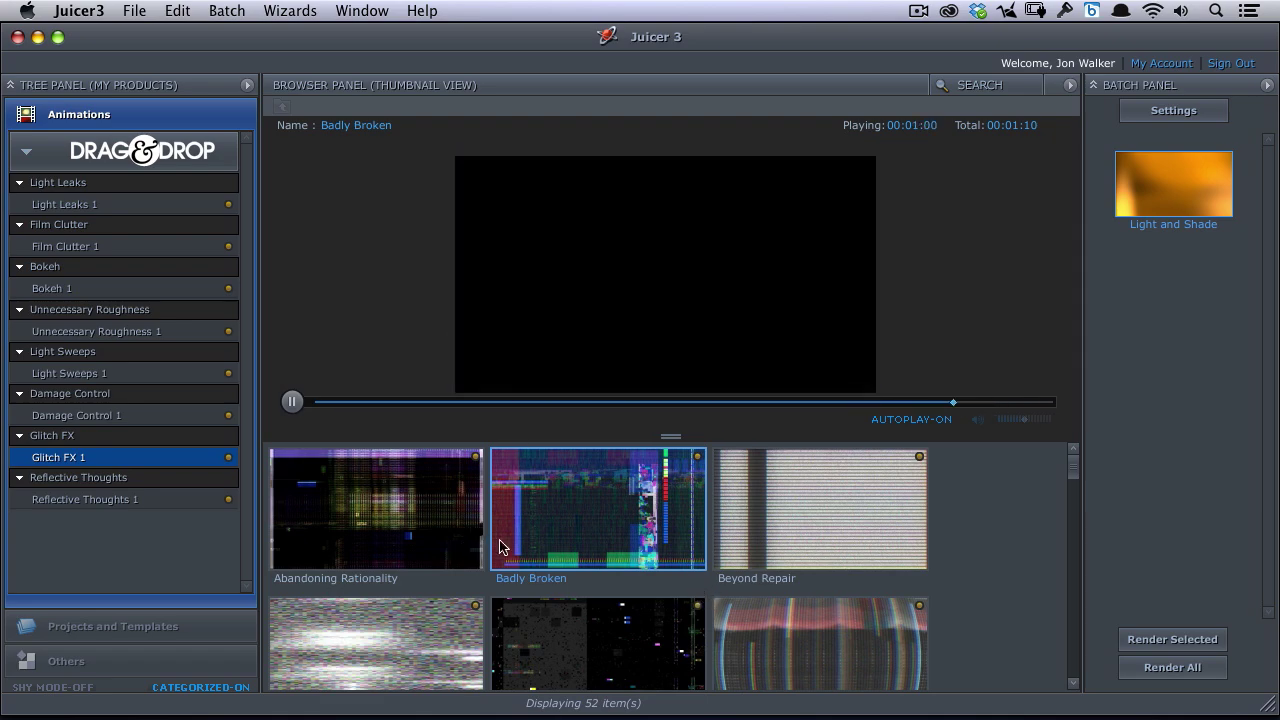
mouse_move(1072, 466)
mouse_down()
mouse_move(1072, 498)
mouse_move(1072, 482)
mouse_up()
click(852, 598)
click(899, 529)
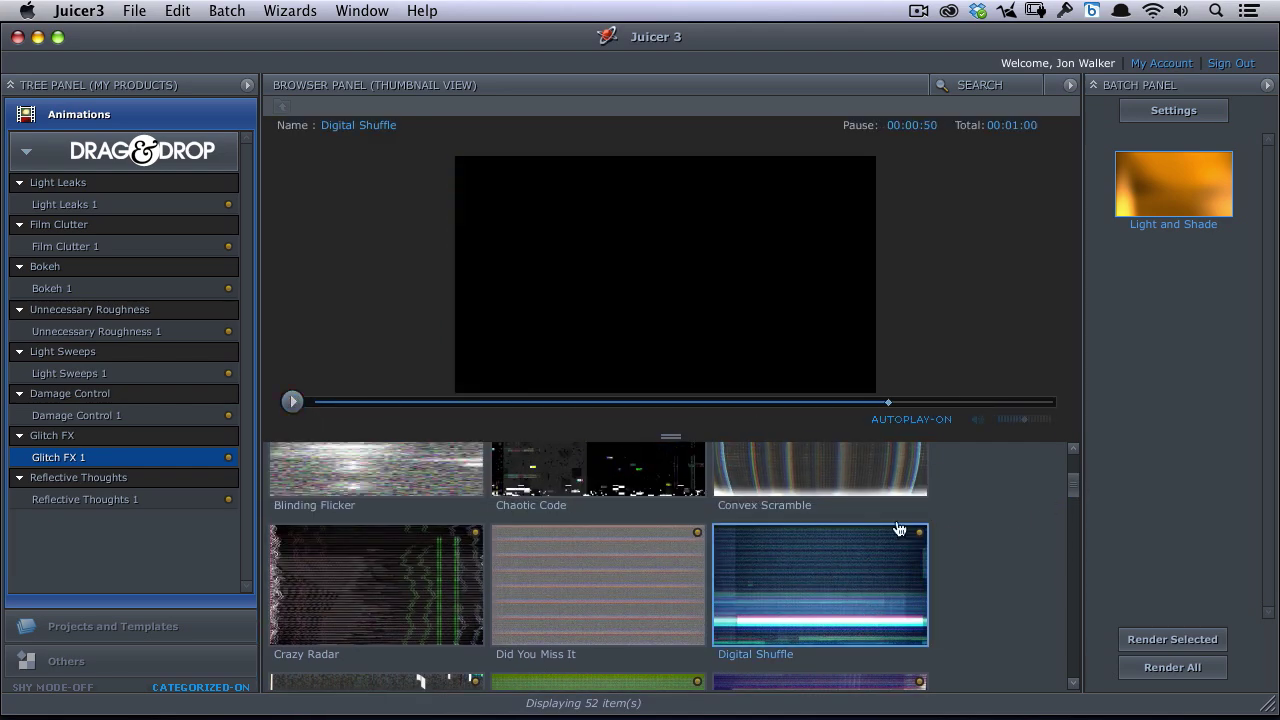
- Clear the Light and Shade clip from the render batch and add Digital Shuffle to it
click(1267, 86)
click(1090, 124)
drag(875, 569, 1194, 394)
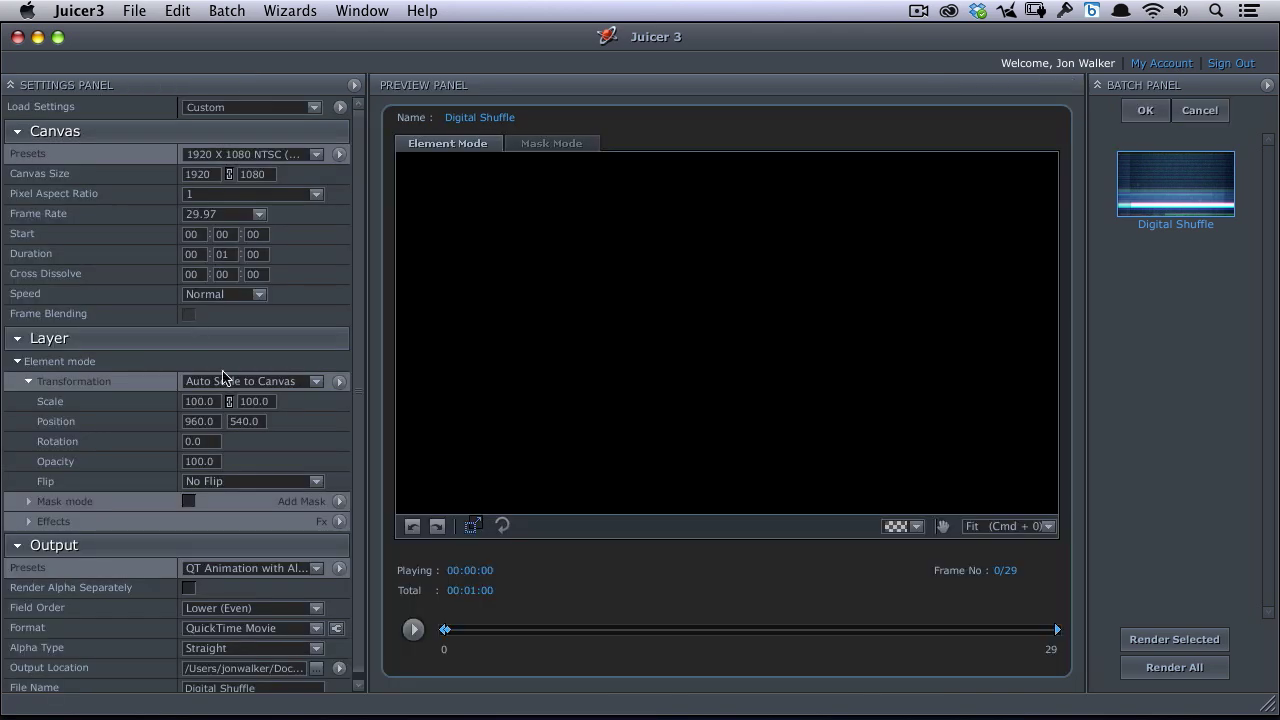
- Set Digital Shuffle's output preset to Custom with Photo - JPEG compression at a quality of about 89
scroll(357, 420, down, 1)
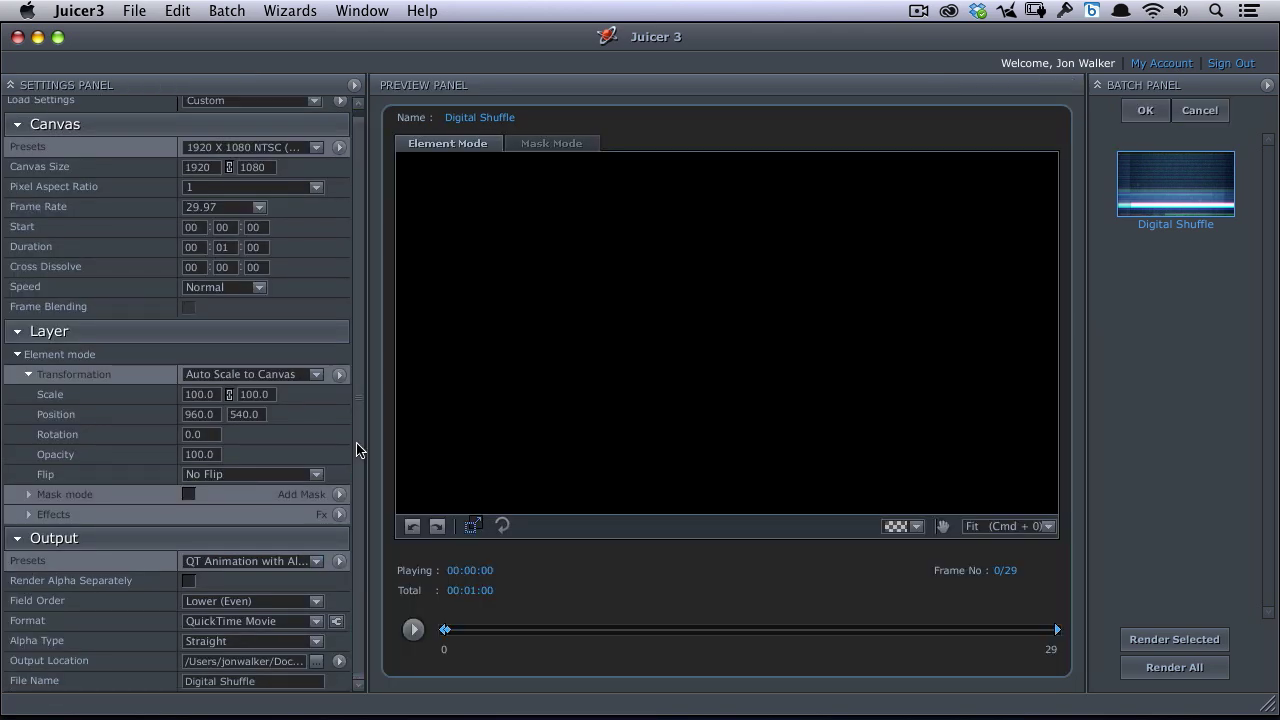
click(317, 563)
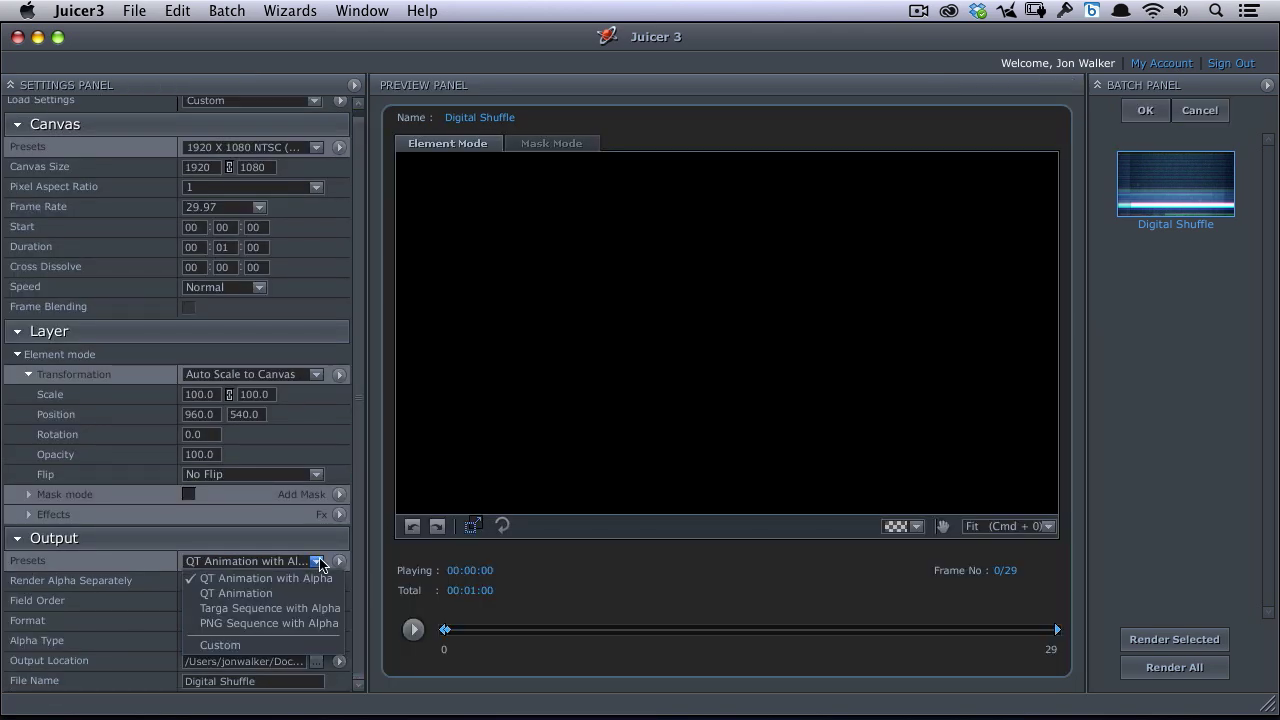
click(299, 645)
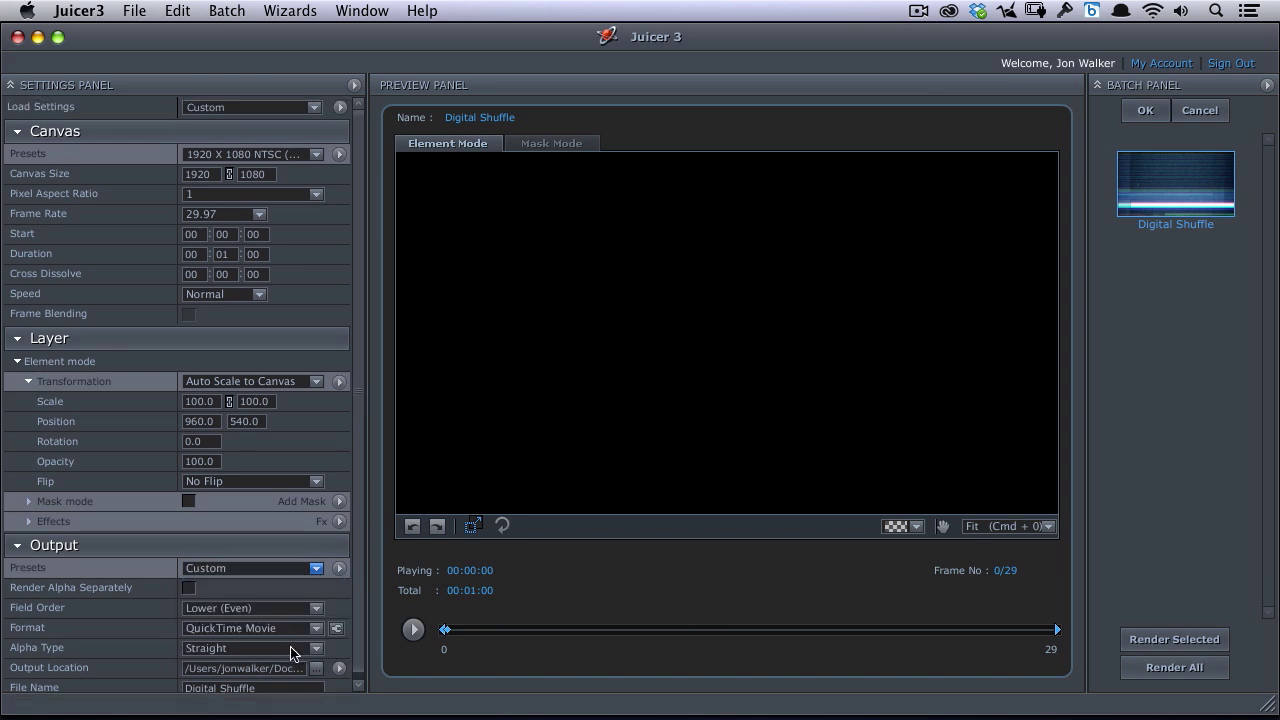
click(338, 630)
click(612, 77)
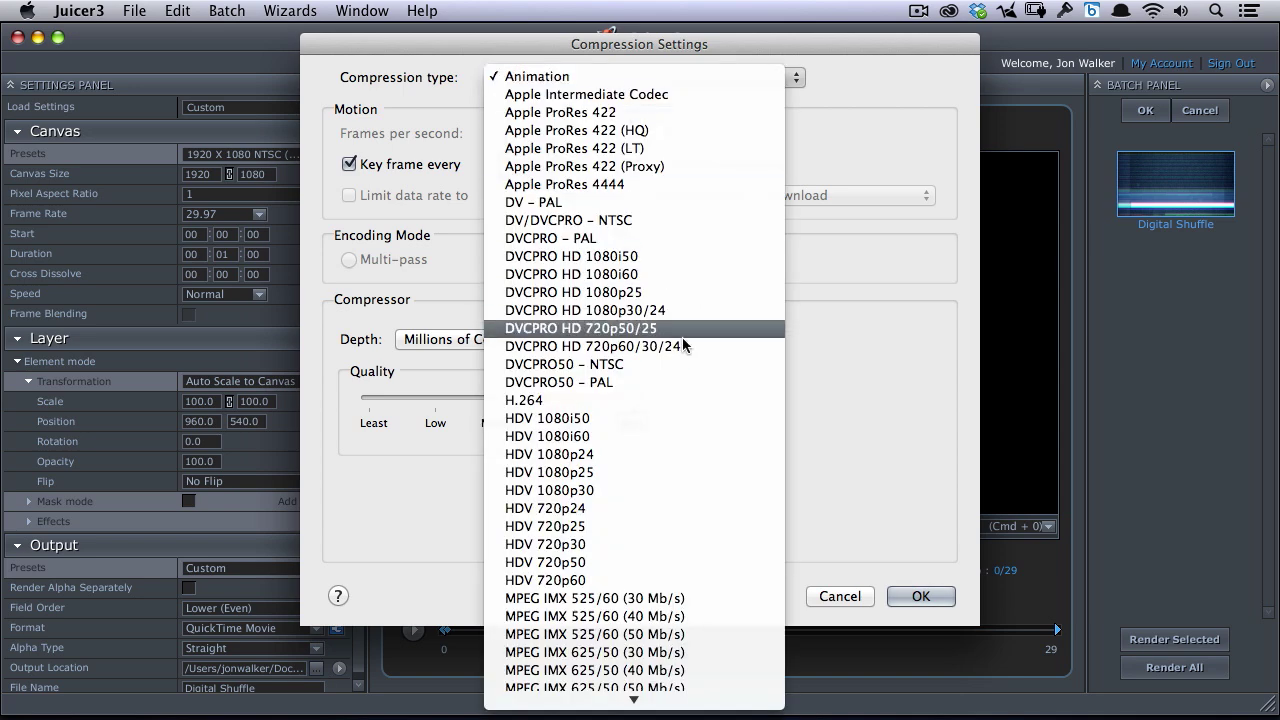
scroll(690, 470, down, 5)
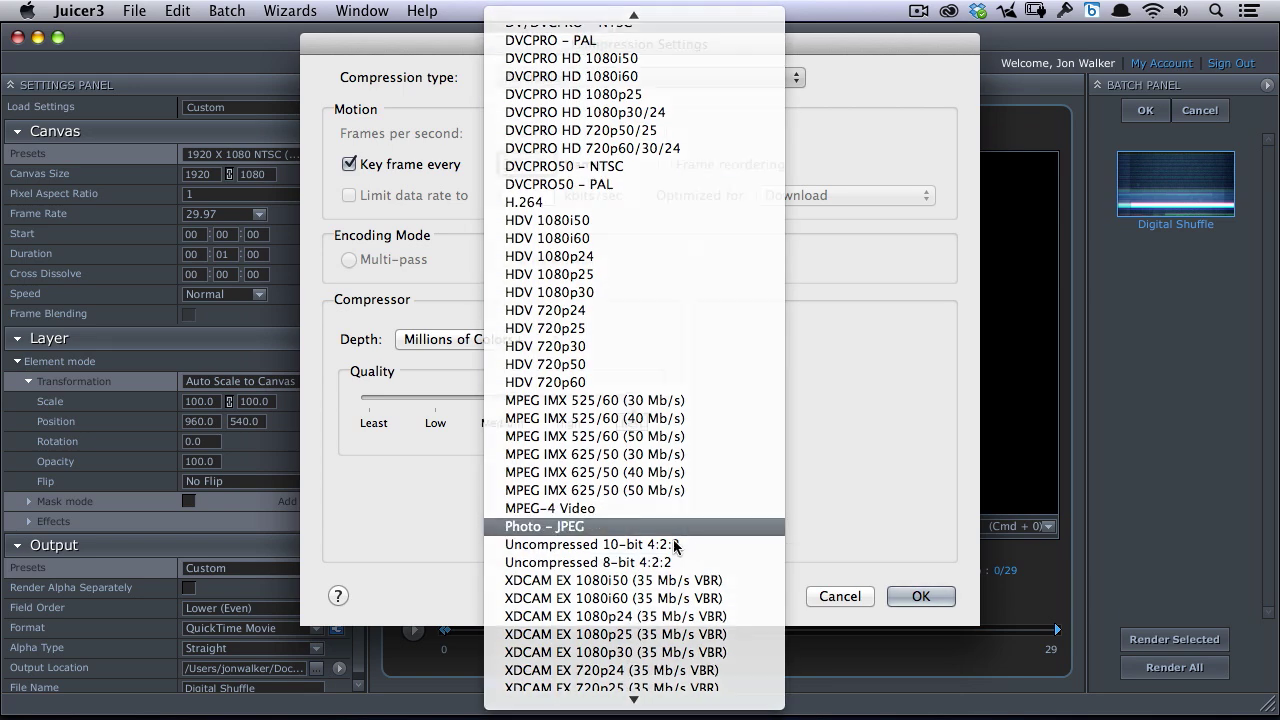
click(700, 527)
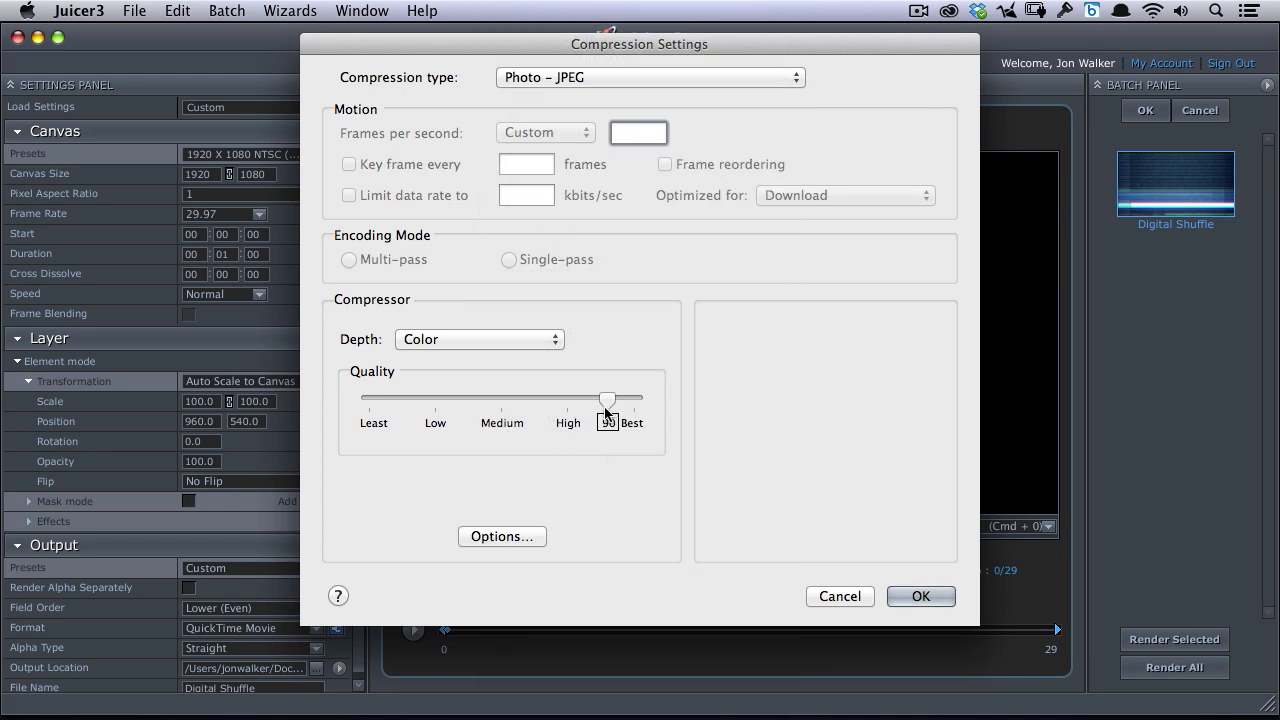
click(370, 422)
drag(368, 399, 605, 410)
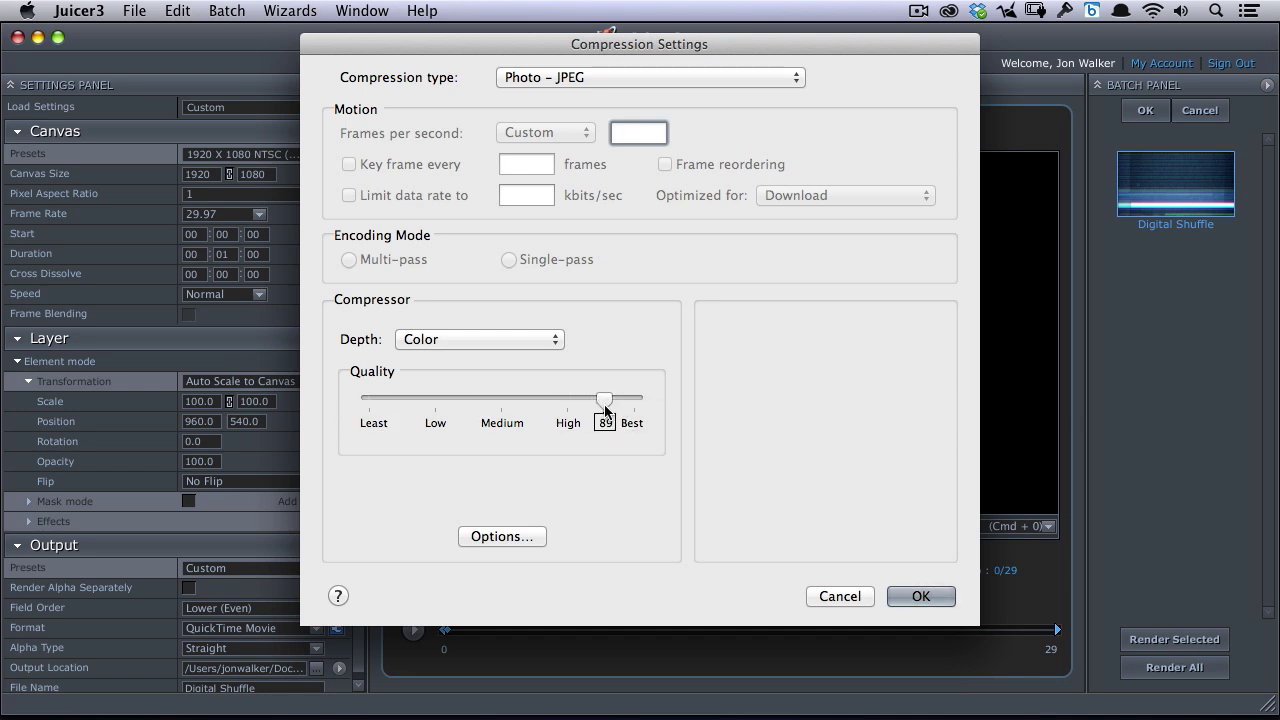
click(921, 597)
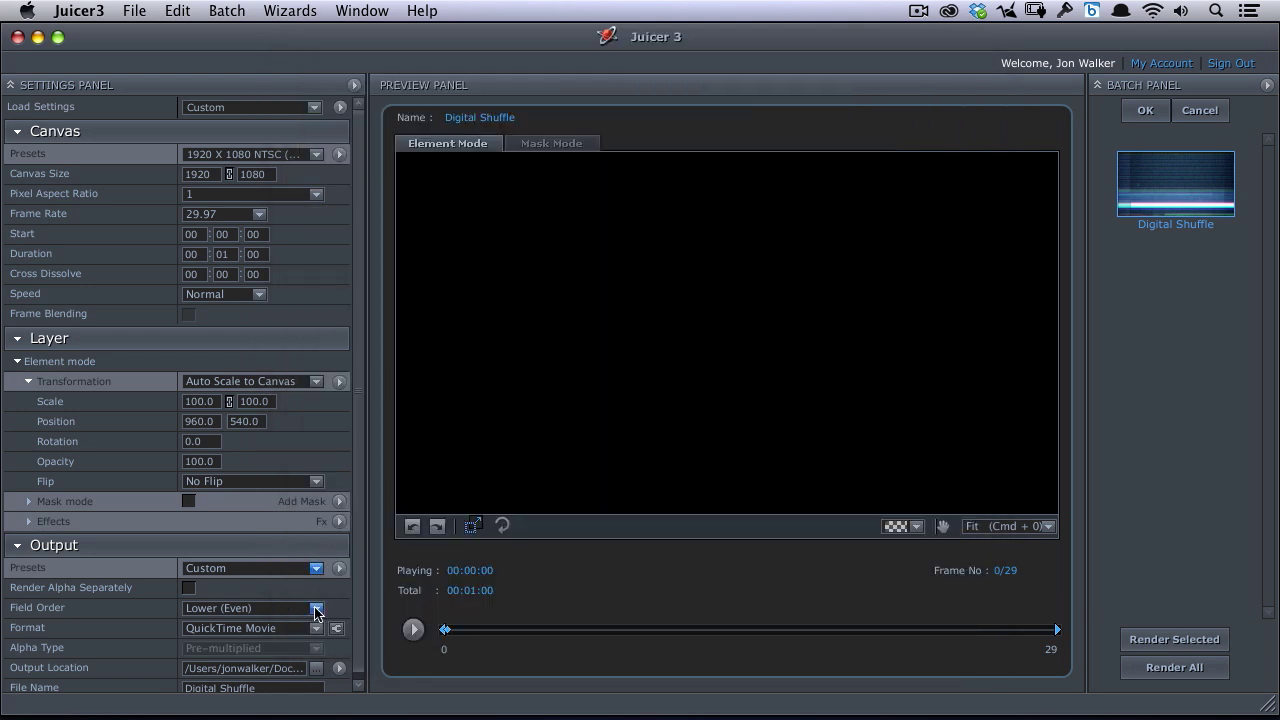
- Set the output location to the Desktop and render the Digital Shuffle clip
click(316, 610)
click(352, 560)
click(316, 668)
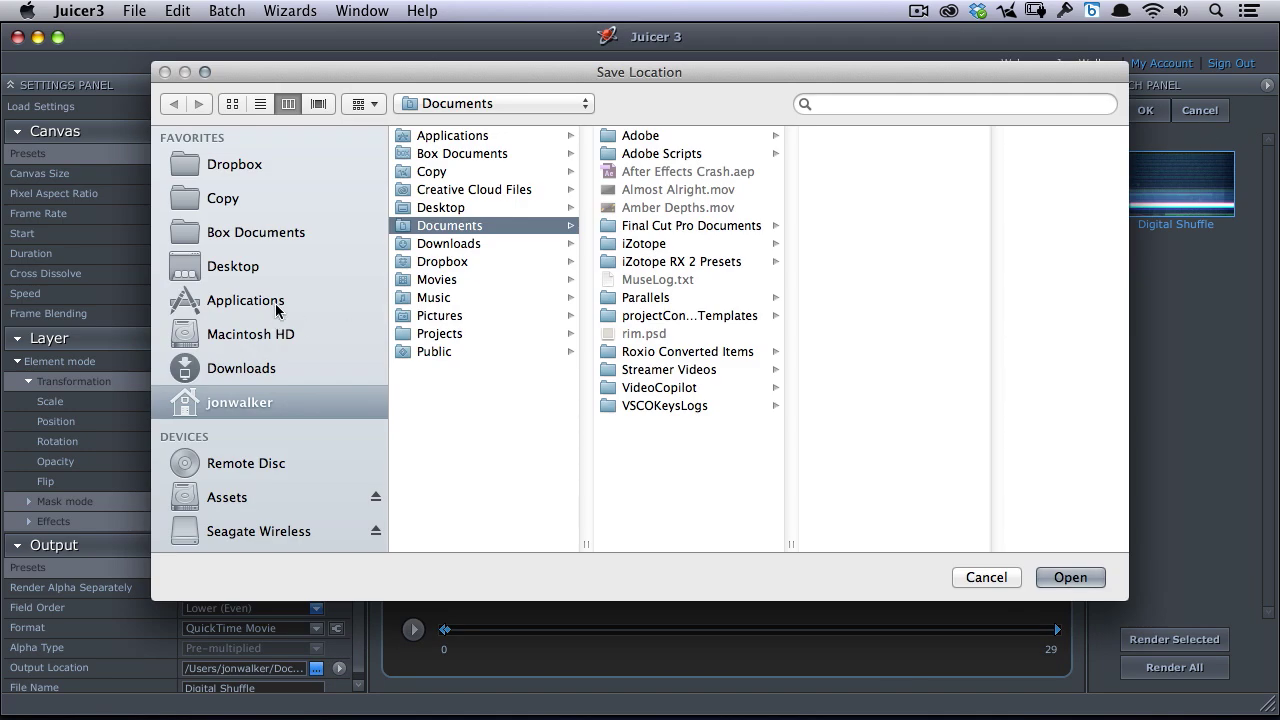
click(278, 265)
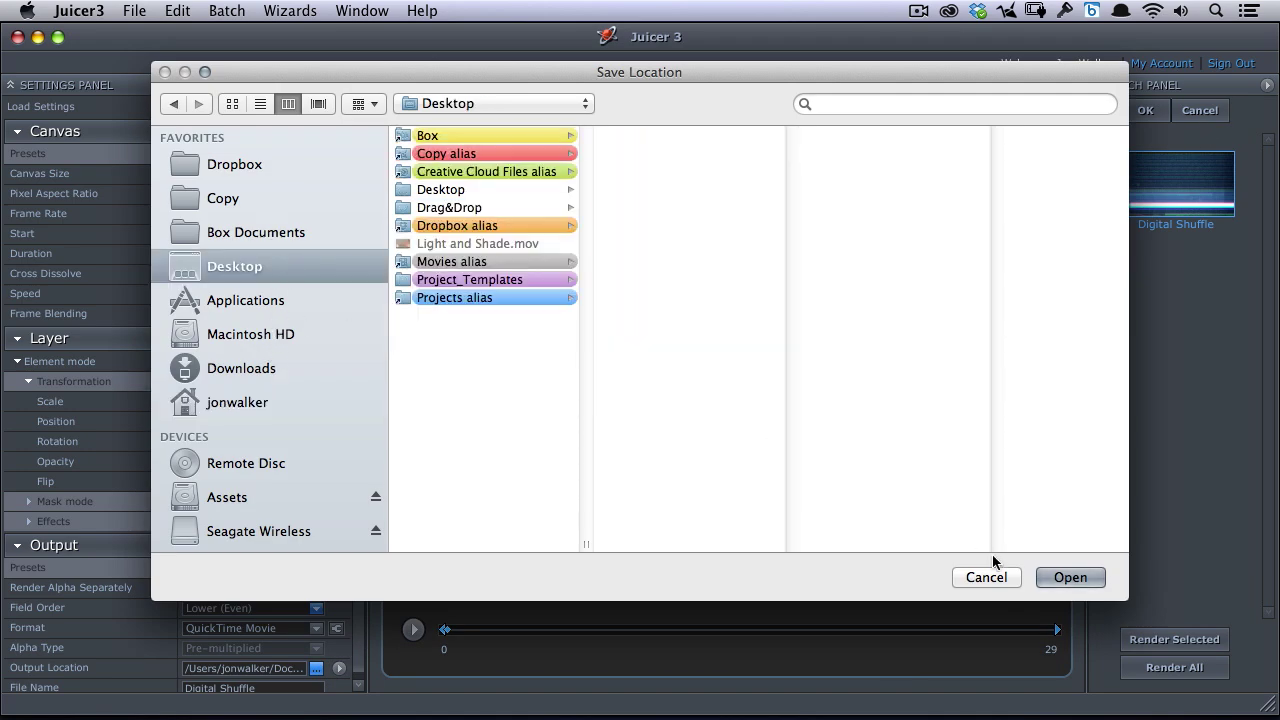
click(1068, 577)
click(1163, 638)
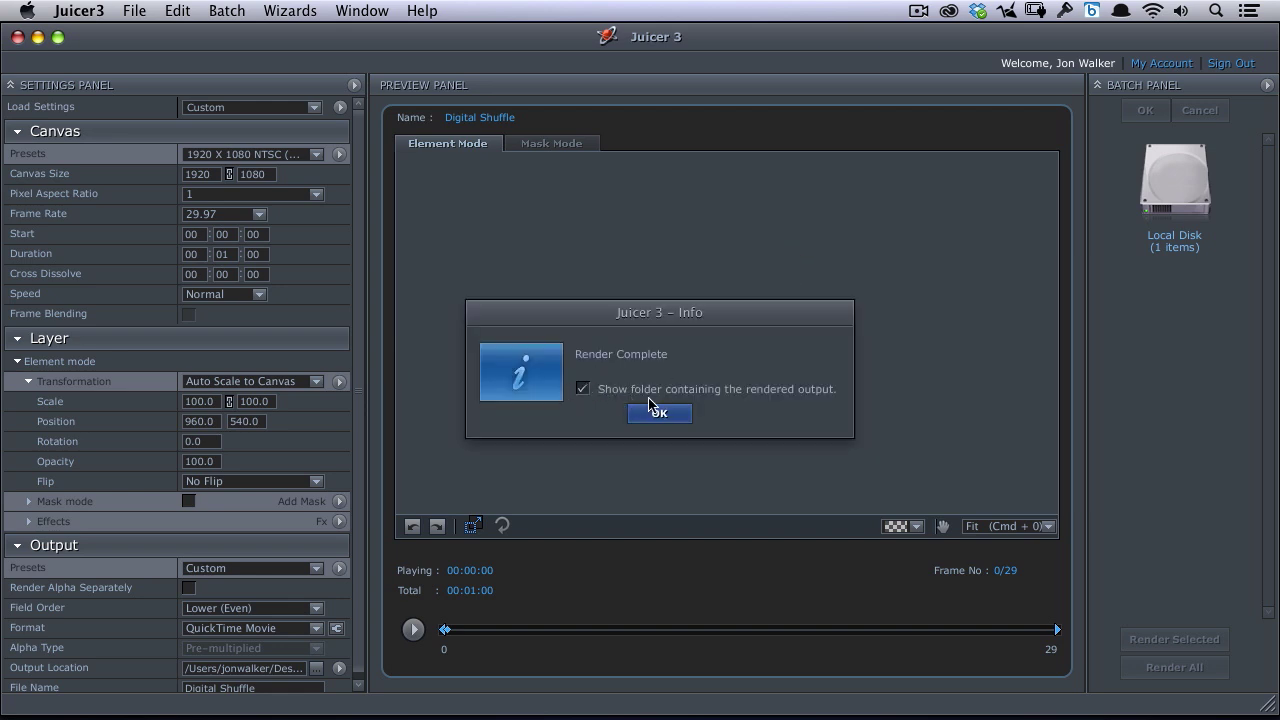
click(662, 413)
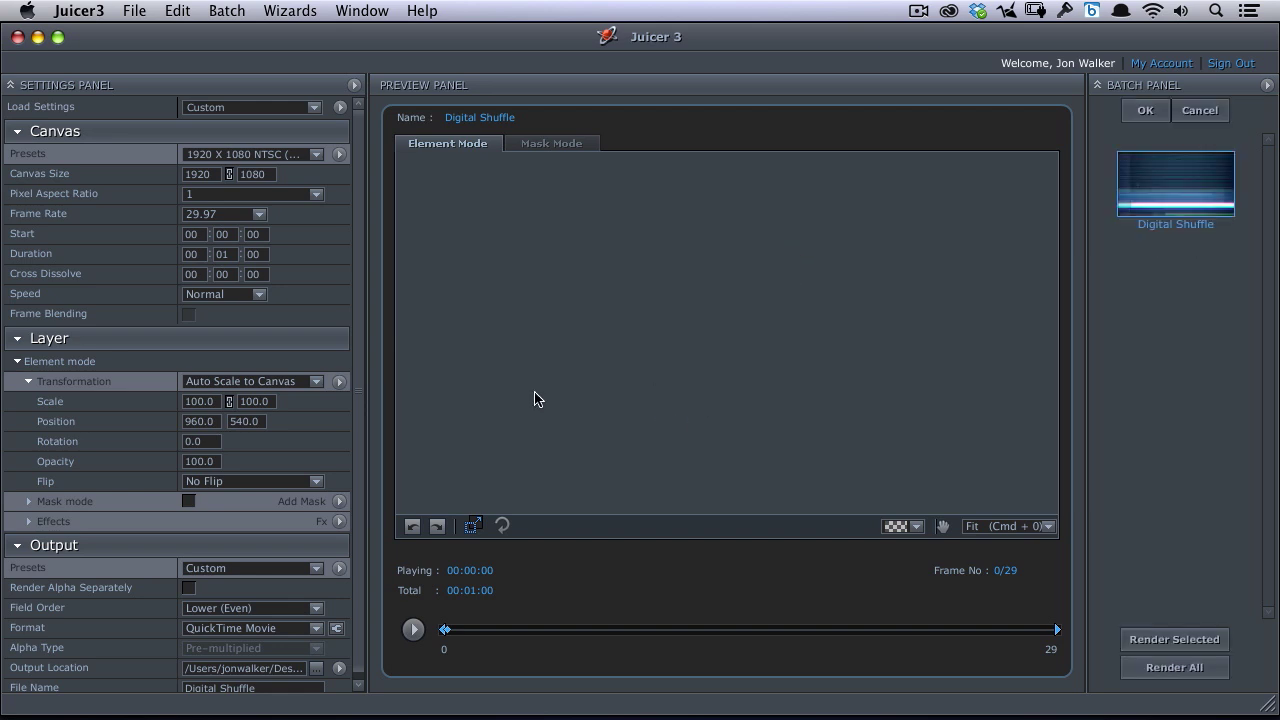
- Switch to After Effects and import Digital Shuffle.mov from the Desktop into the project
key(super+Tab)
double_click(272, 330)
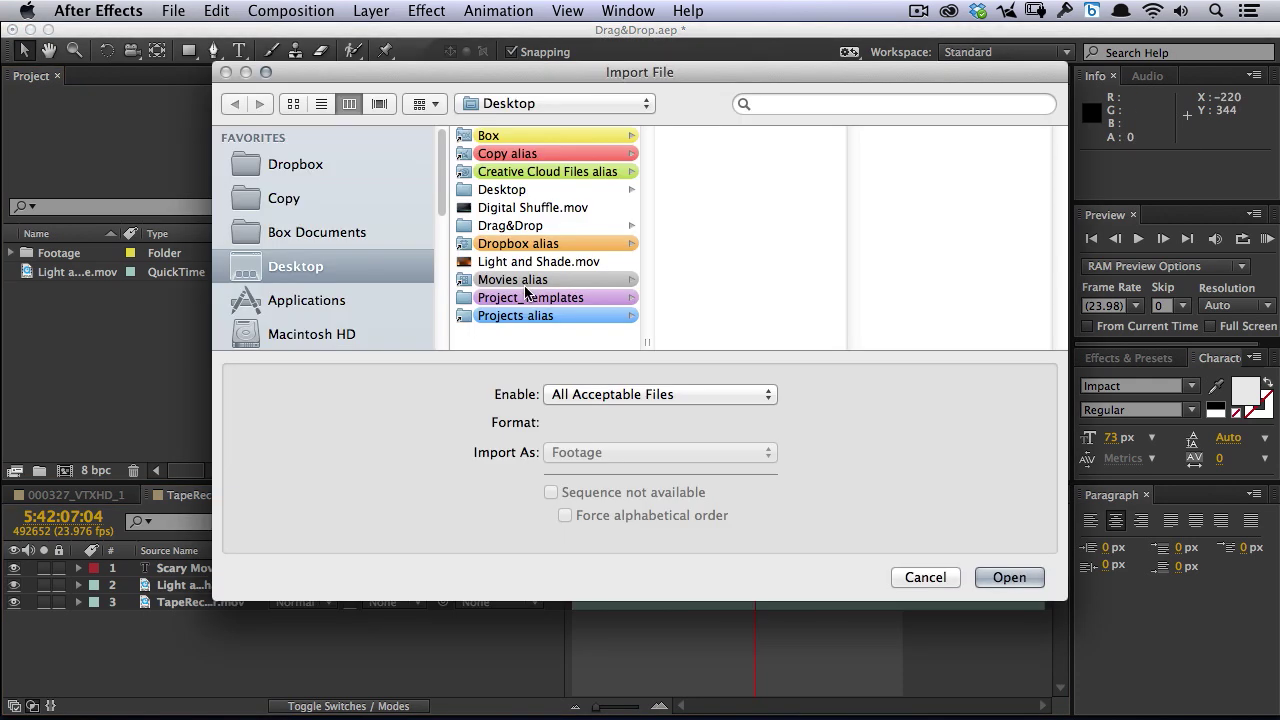
click(533, 207)
click(1009, 577)
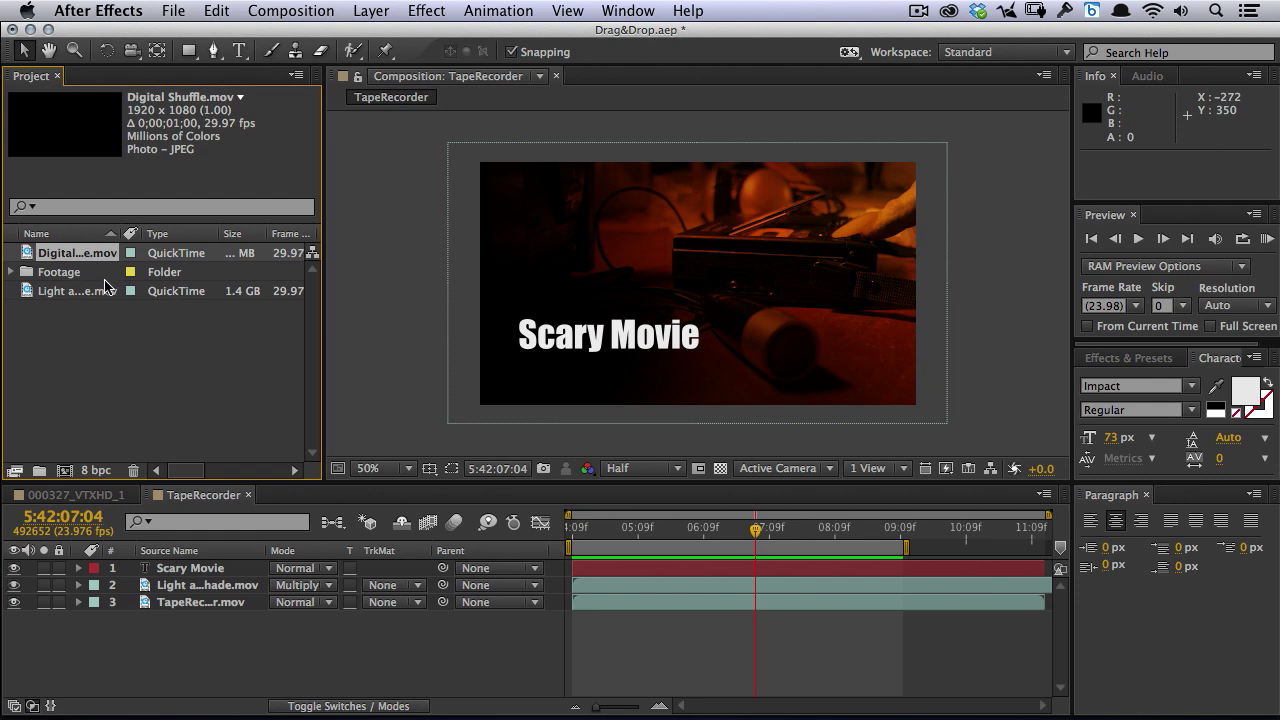
- Delete the Scary Movie and Light and Shade layers, and scrub the TapeRecorder composition to 5:42:07:14
click(190, 568)
shift+click(195, 590)
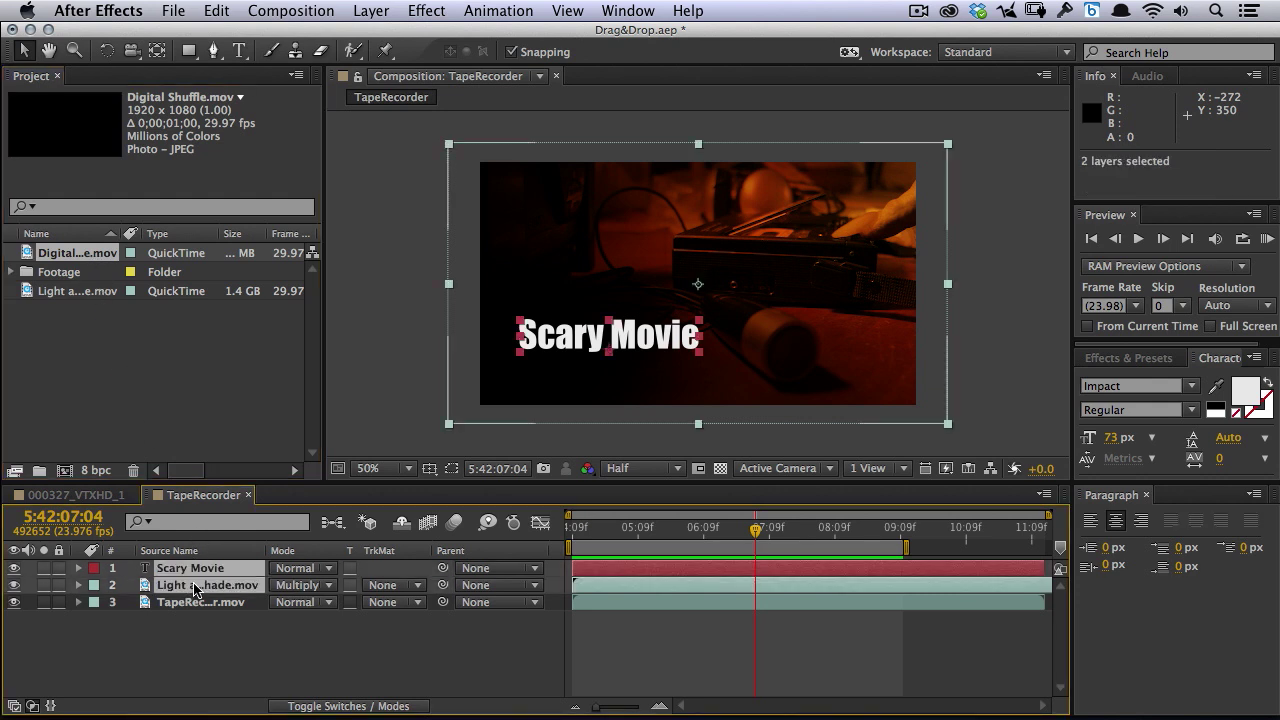
key(Delete)
drag(755, 531, 779, 553)
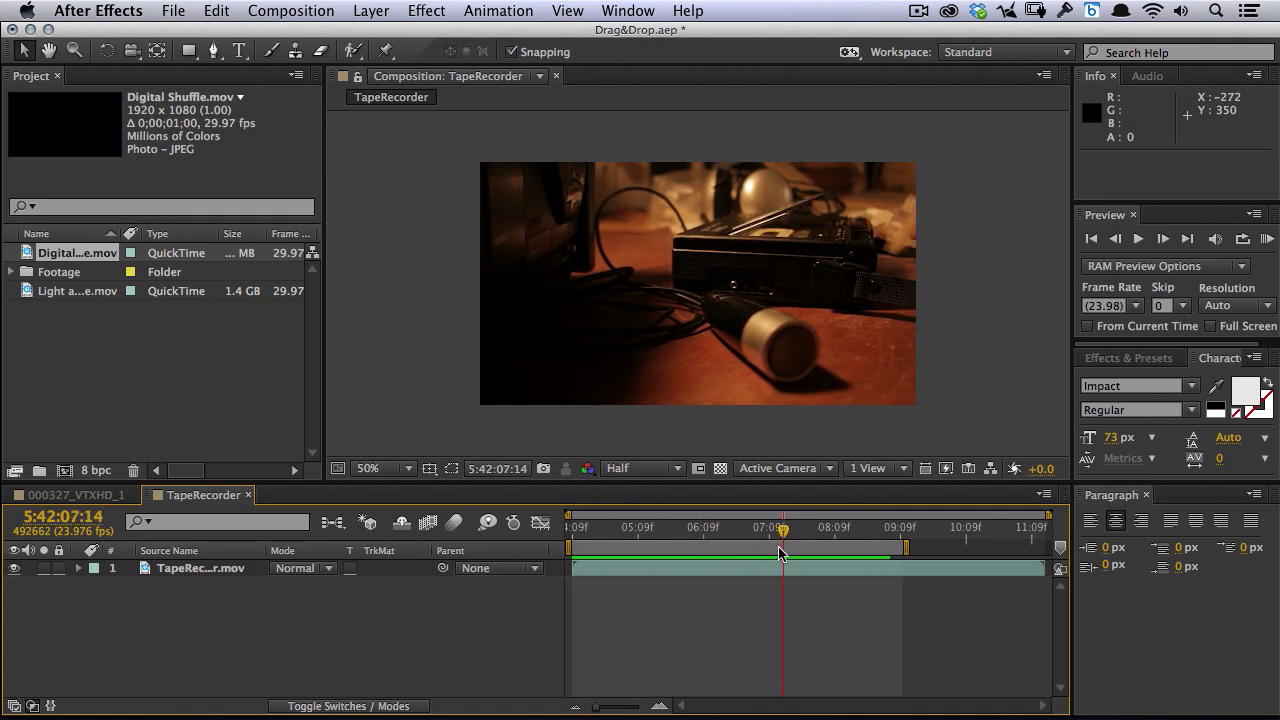
- Place Digital Shuffle.mov above the TapeRecorder footage layer and scale it to 49%
drag(100, 252, 167, 572)
drag(702, 541, 608, 541)
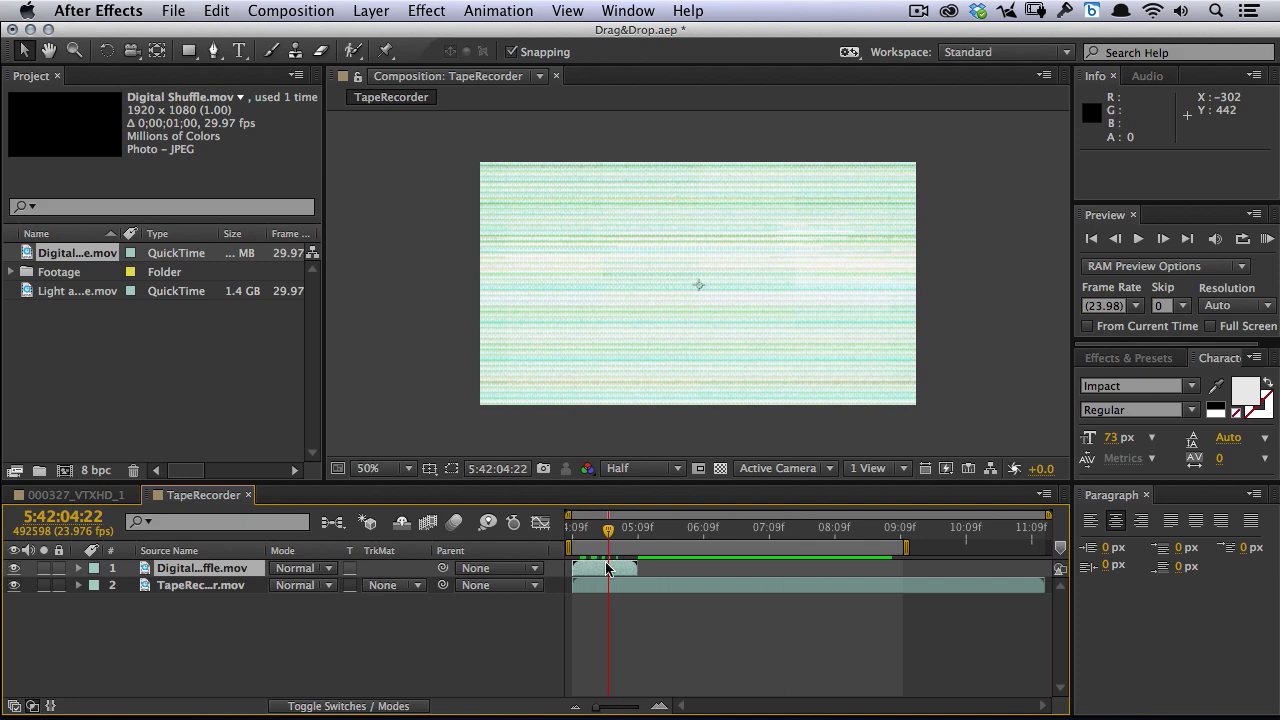
key(s)
drag(306, 585, 272, 586)
drag(608, 541, 572, 540)
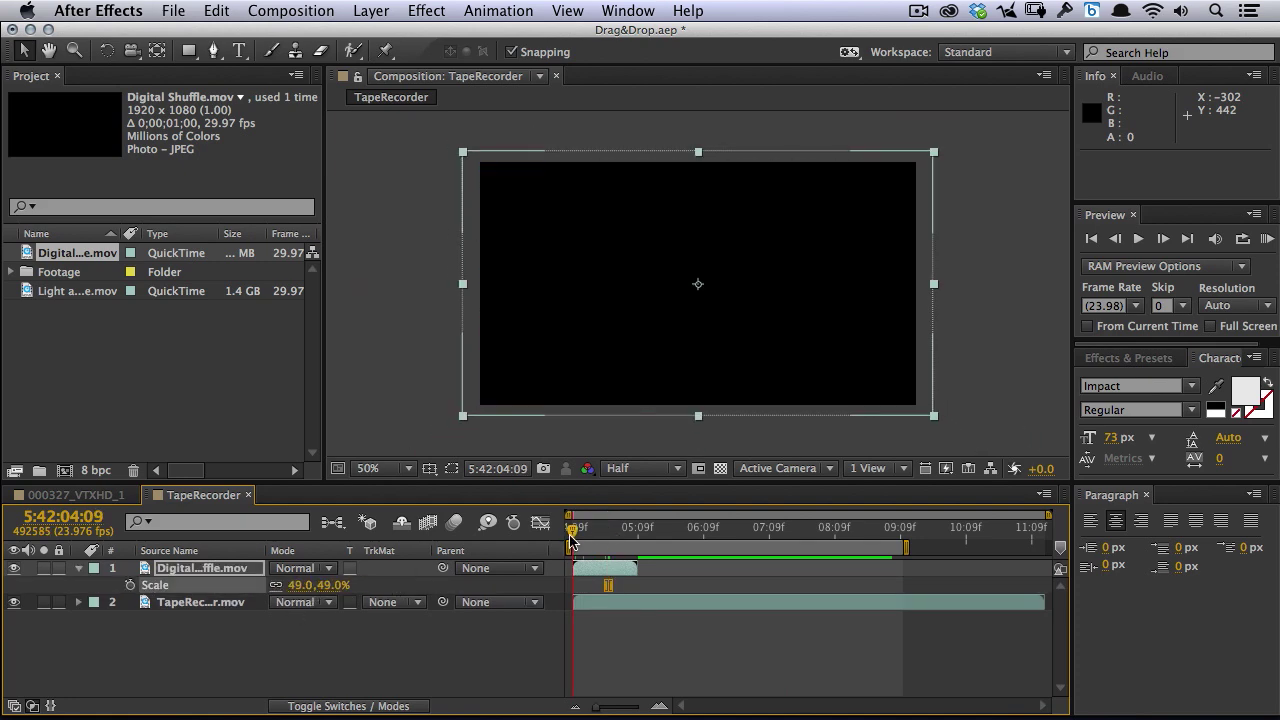
- Set the Digital Shuffle layer's blending mode to Screen and scrub to 5:42:05:07 to check it
click(305, 568)
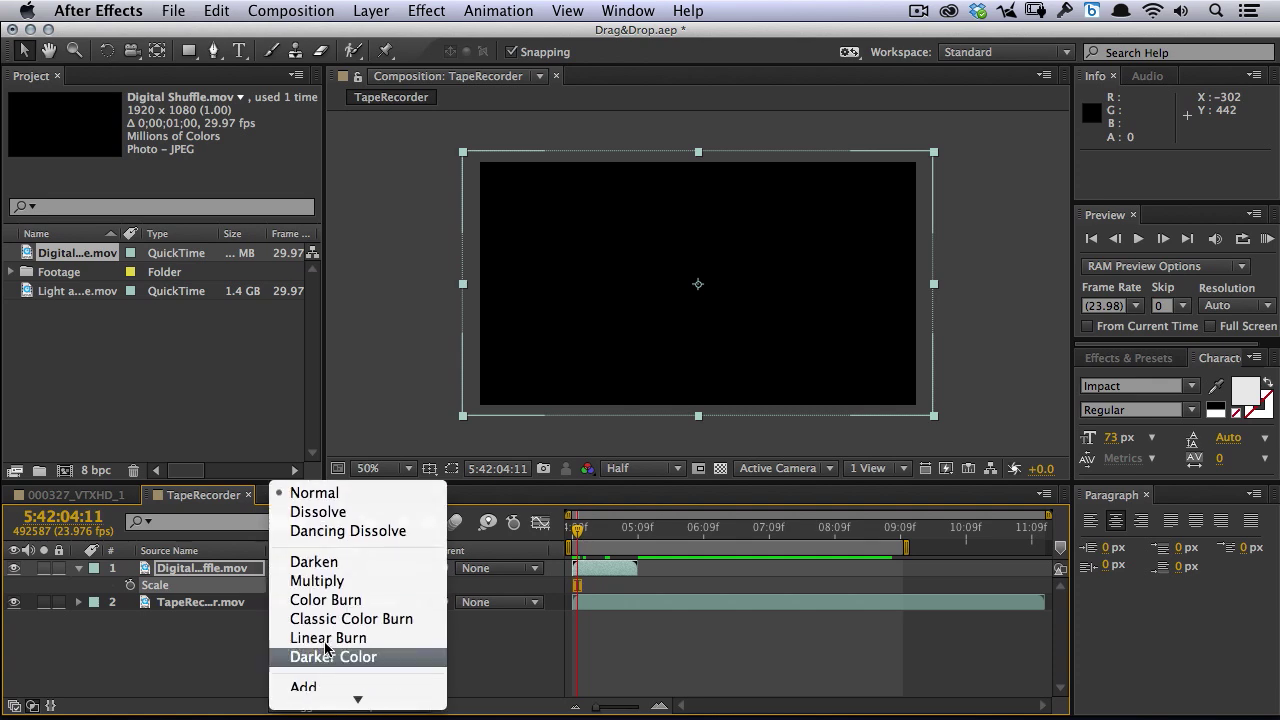
click(312, 552)
drag(578, 530, 632, 535)
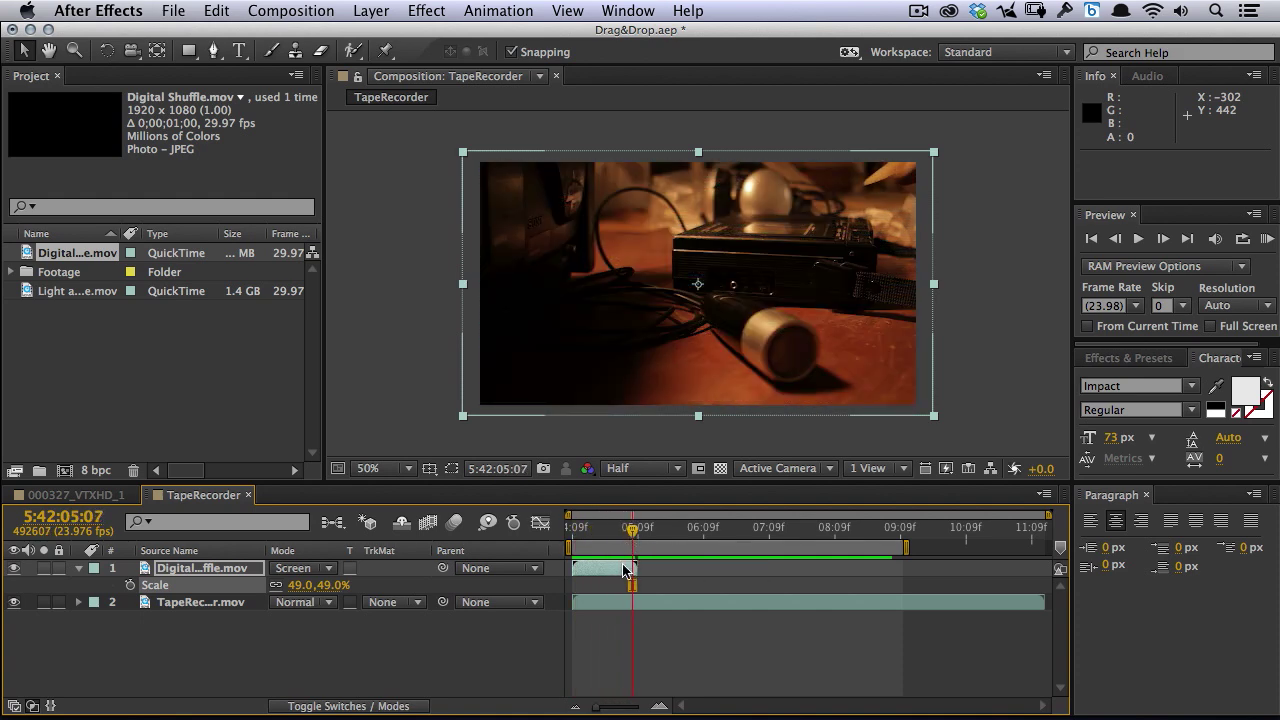
- Interpret the Digital Shuffle.mov footage so that it loops 10 times
click(78, 253)
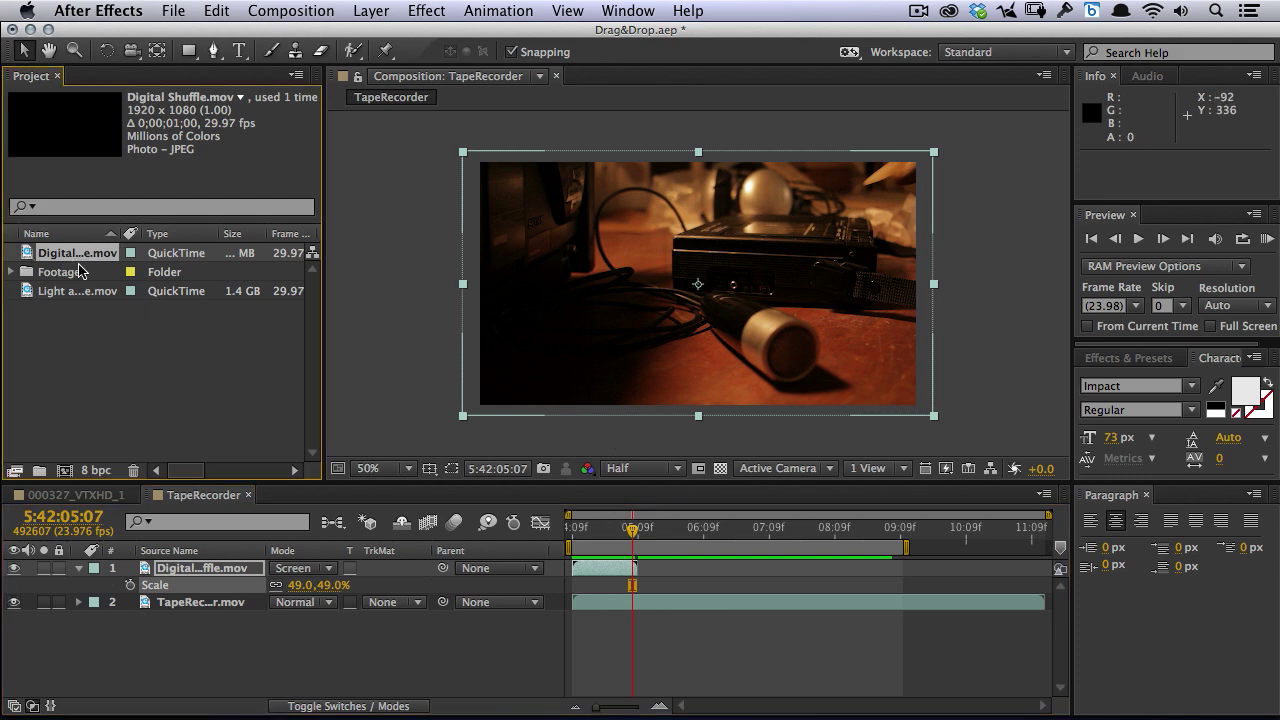
right_click(72, 254)
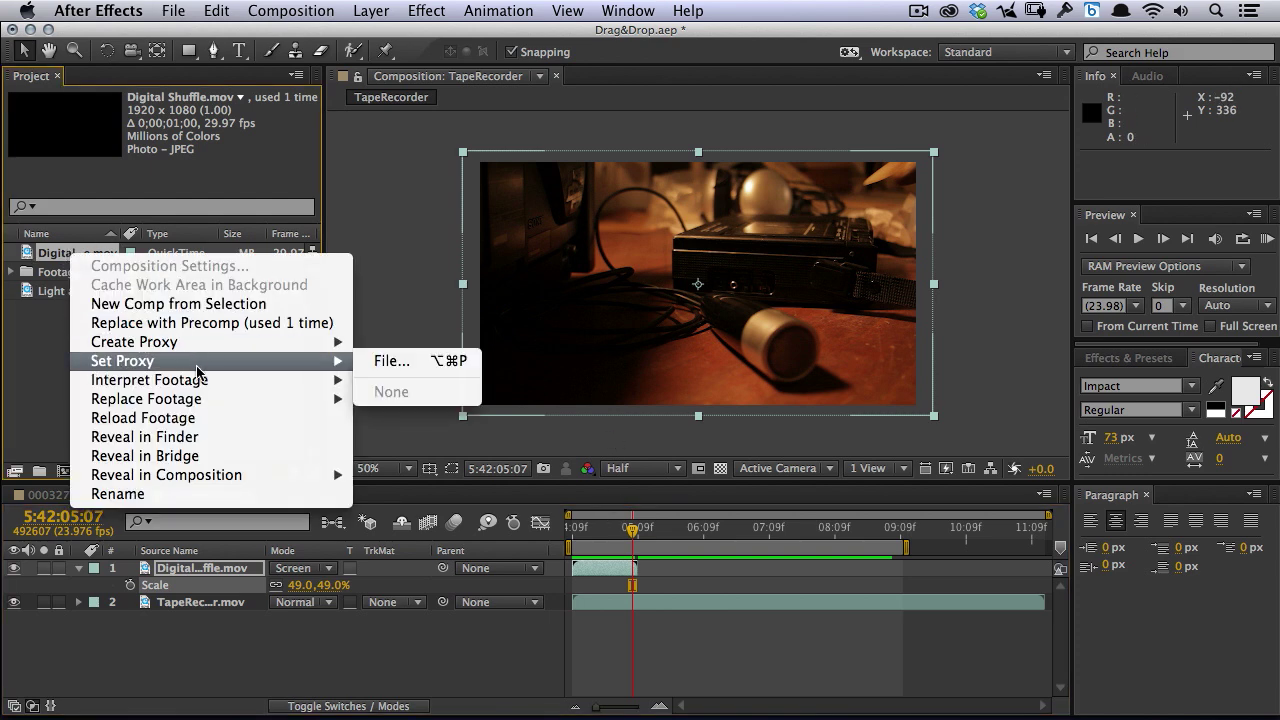
mouse_move(200, 380)
click(380, 380)
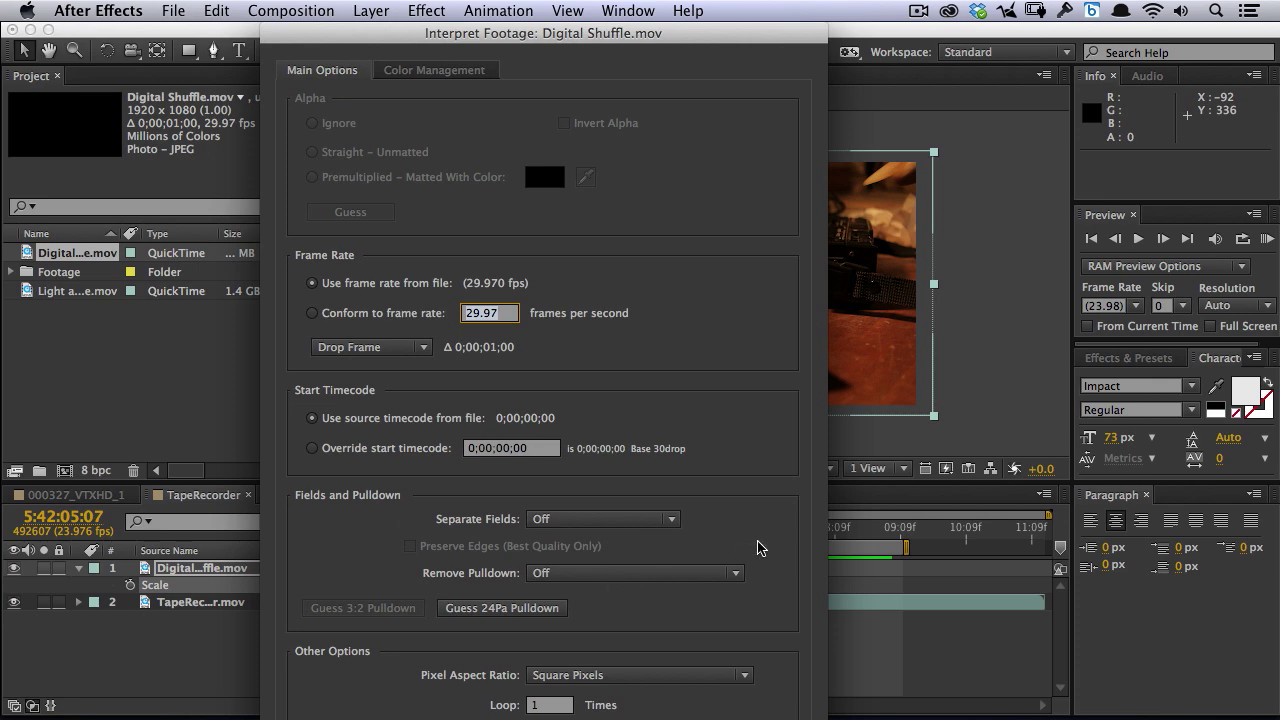
click(543, 706)
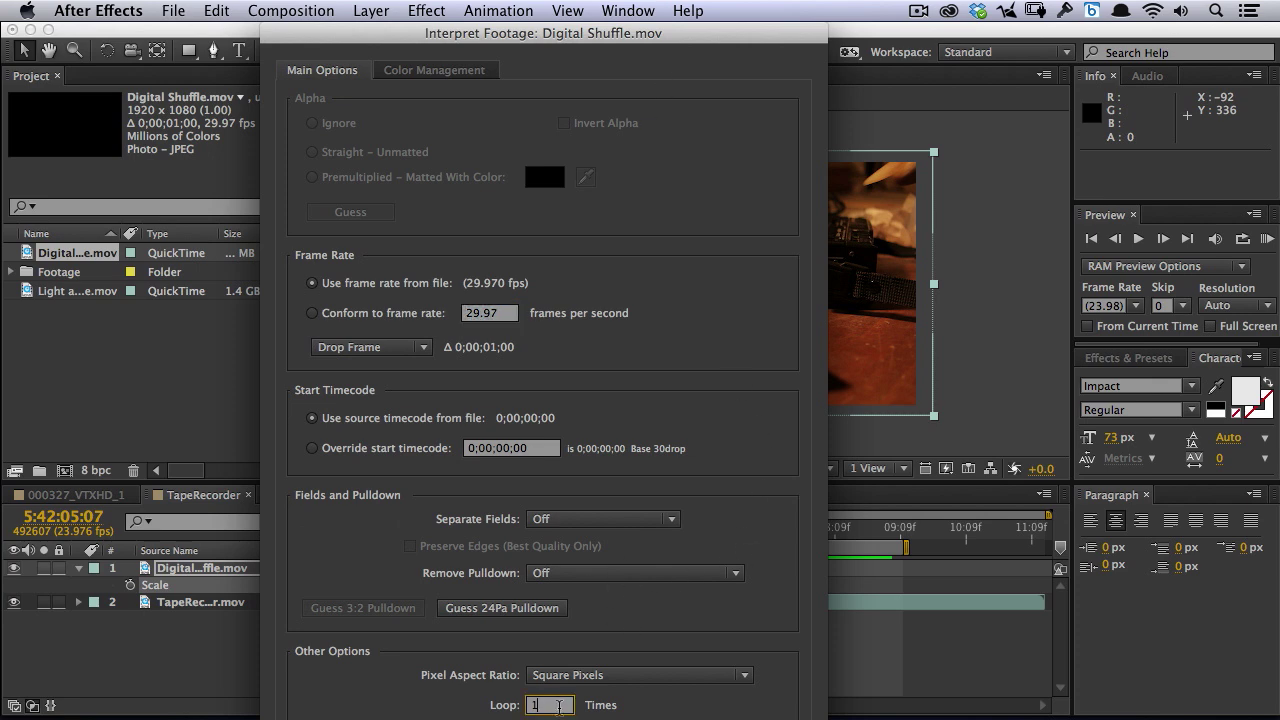
text(10)
key(Return)
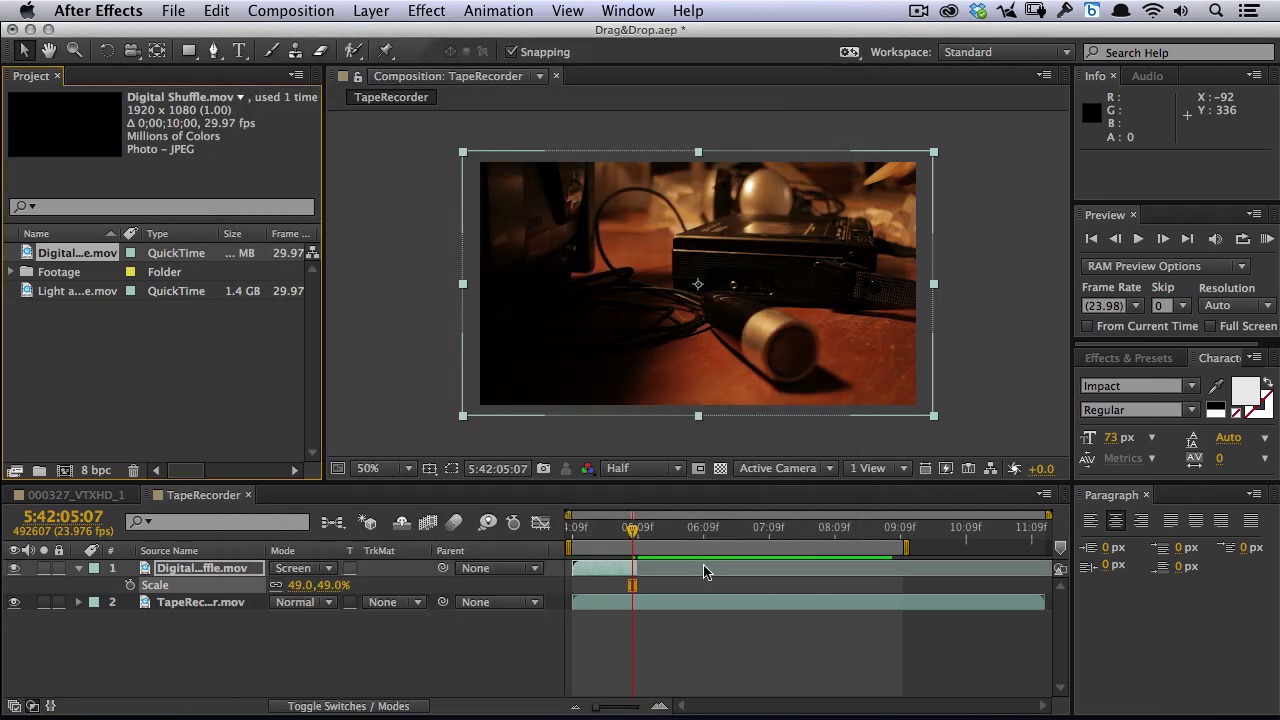
- Extend the Digital Shuffle layer's out point to 5:42:11:04 and preview the looping glitch from the composition's start
drag(638, 572, 1018, 570)
drag(606, 534, 541, 549)
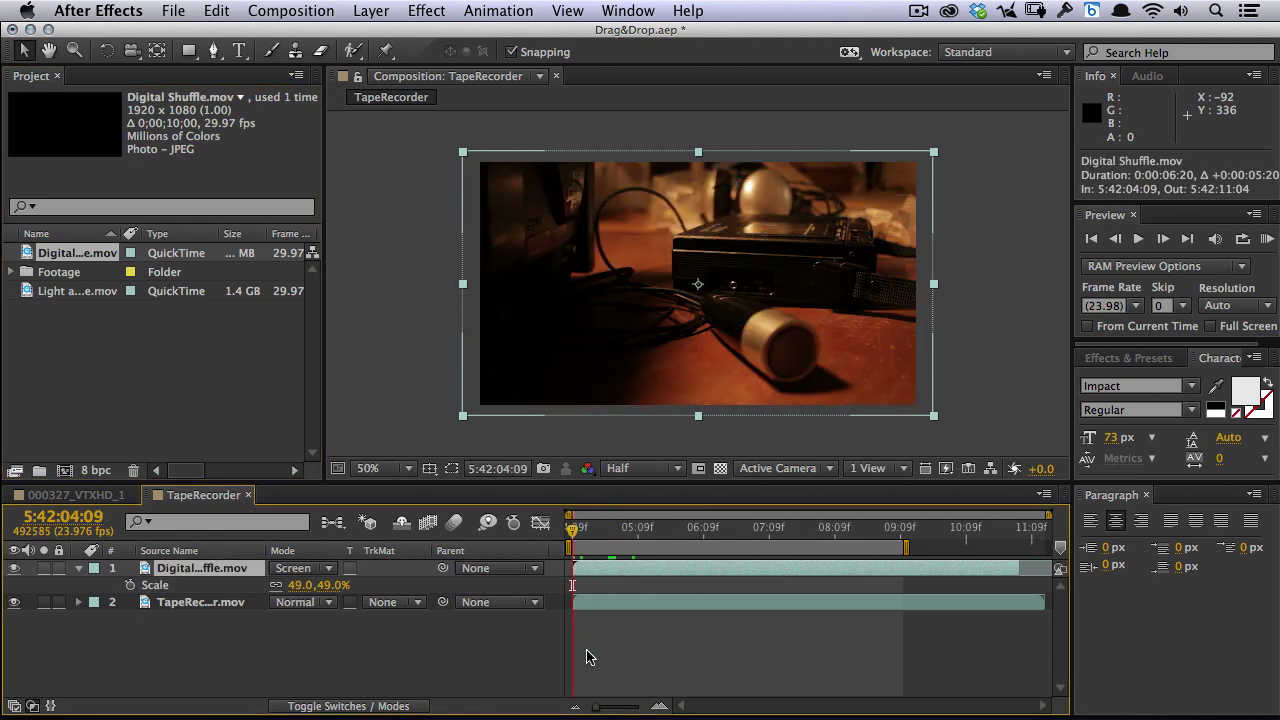
key(space)
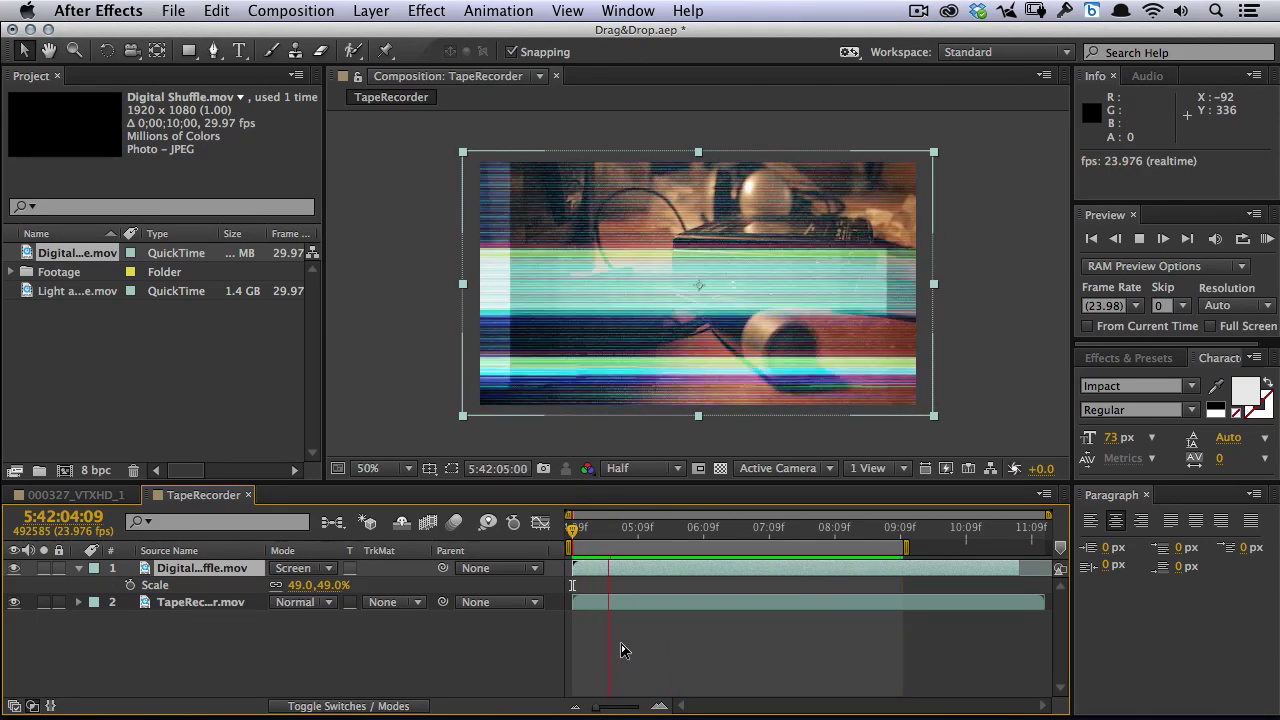
key(space)
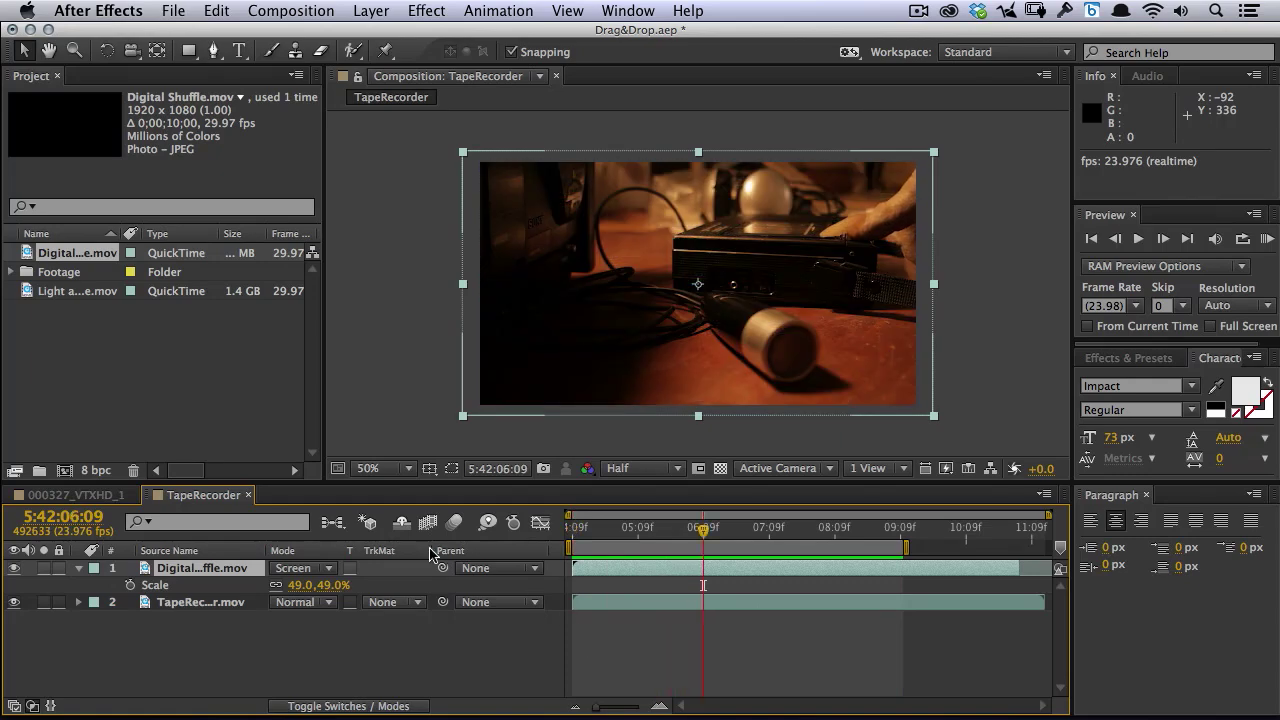
- Set the Digital Shuffle layer's blending mode to Multiply, preview it through 5:42:08:20, and save the project
click(300, 568)
click(318, 674)
key(space)
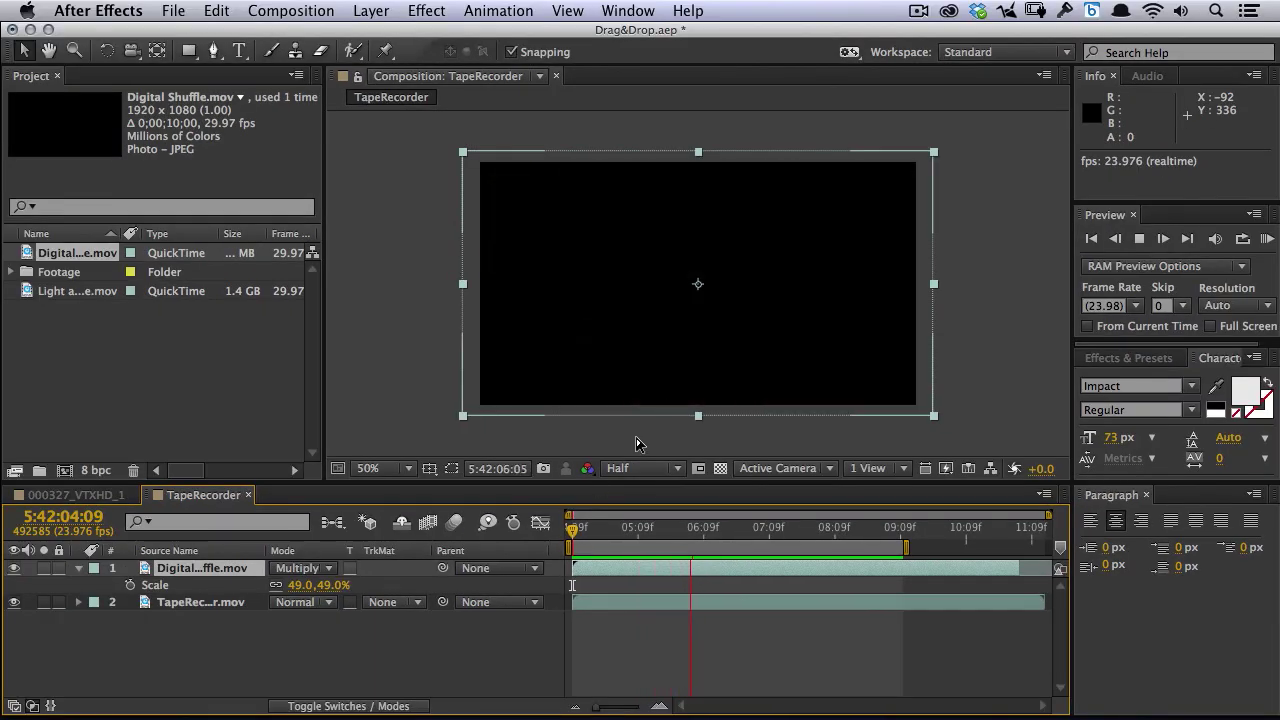
key(space)
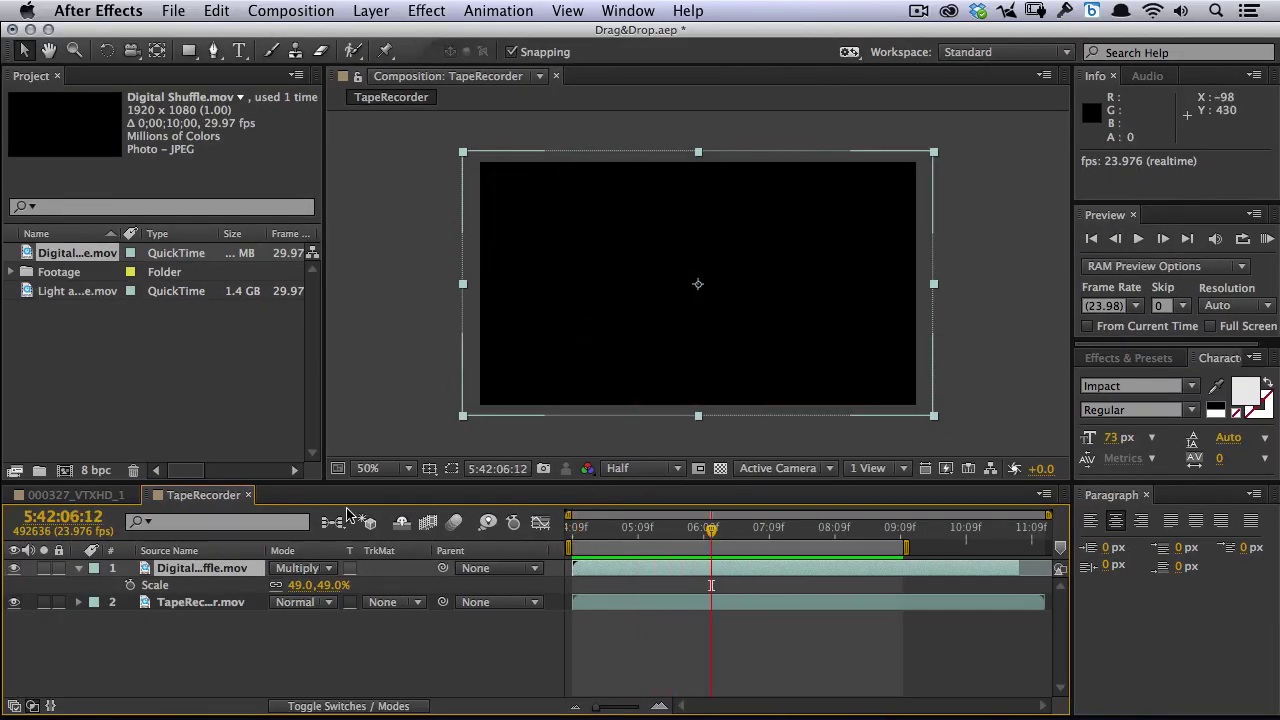
drag(711, 529, 863, 530)
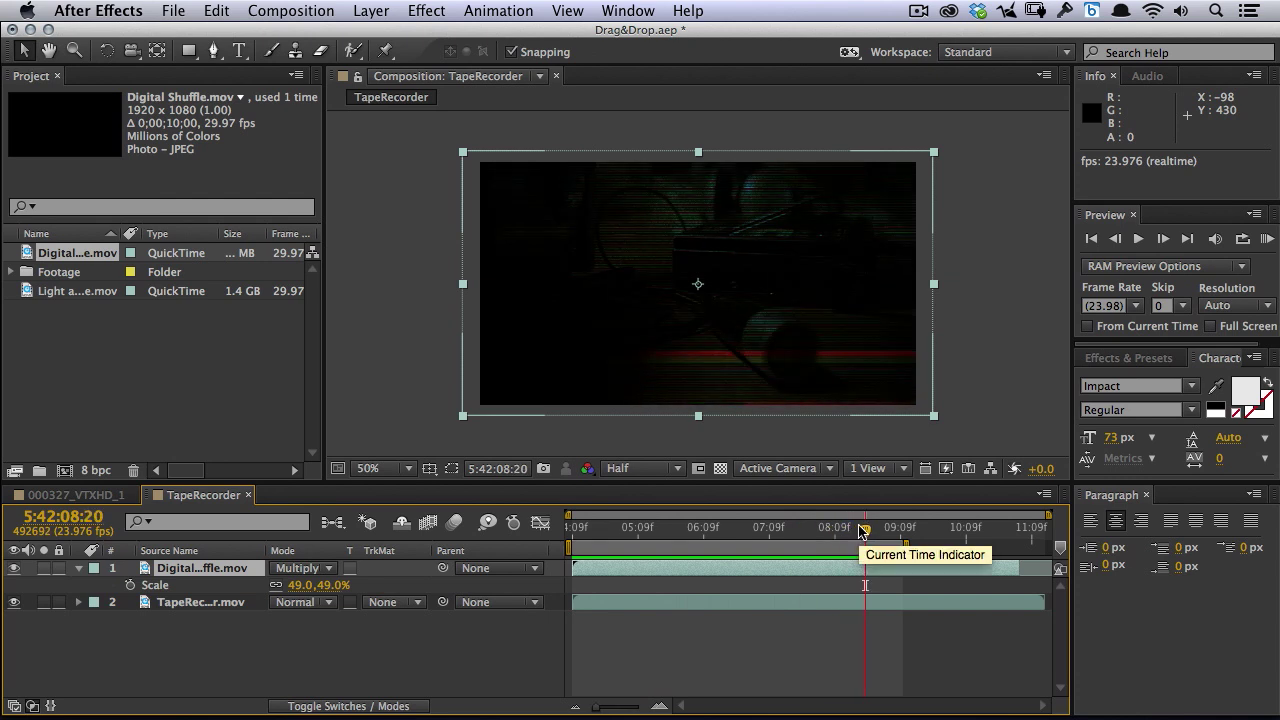
key(super+s)
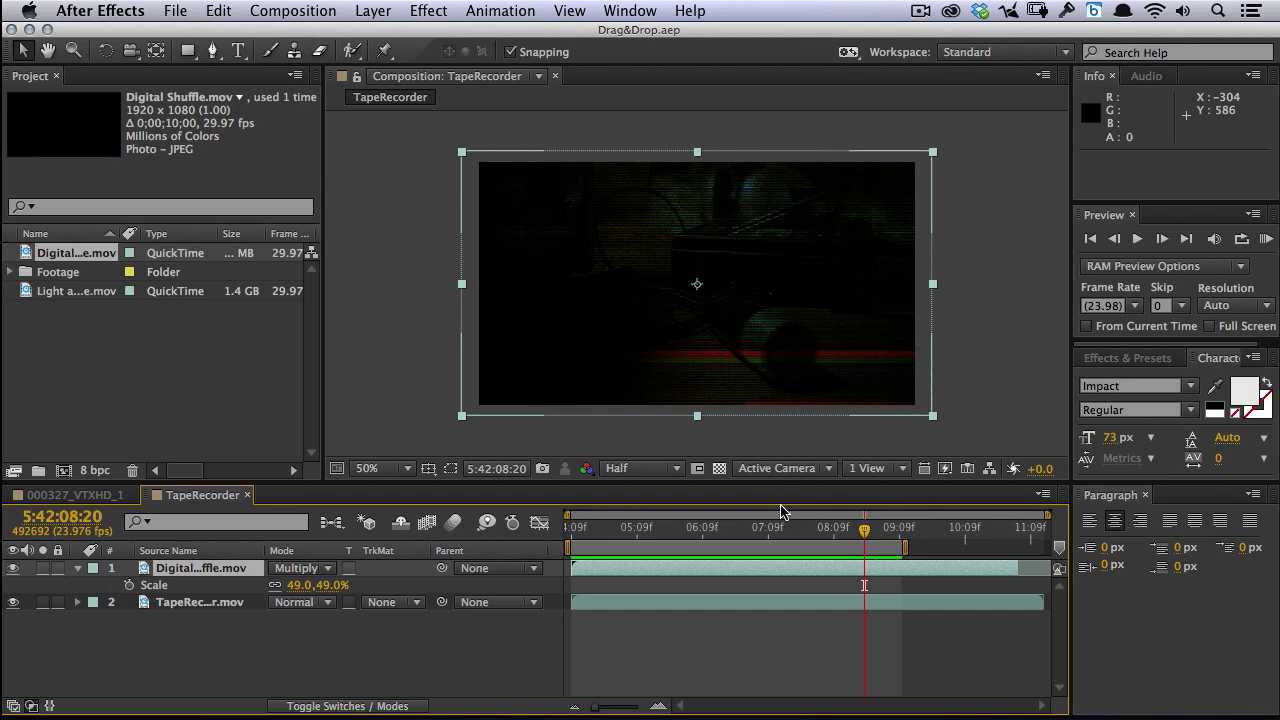
- Switch to QuickTime Player 7 and play the Twist of Fate.mov and Transition.mov examples
key(super+Tab)
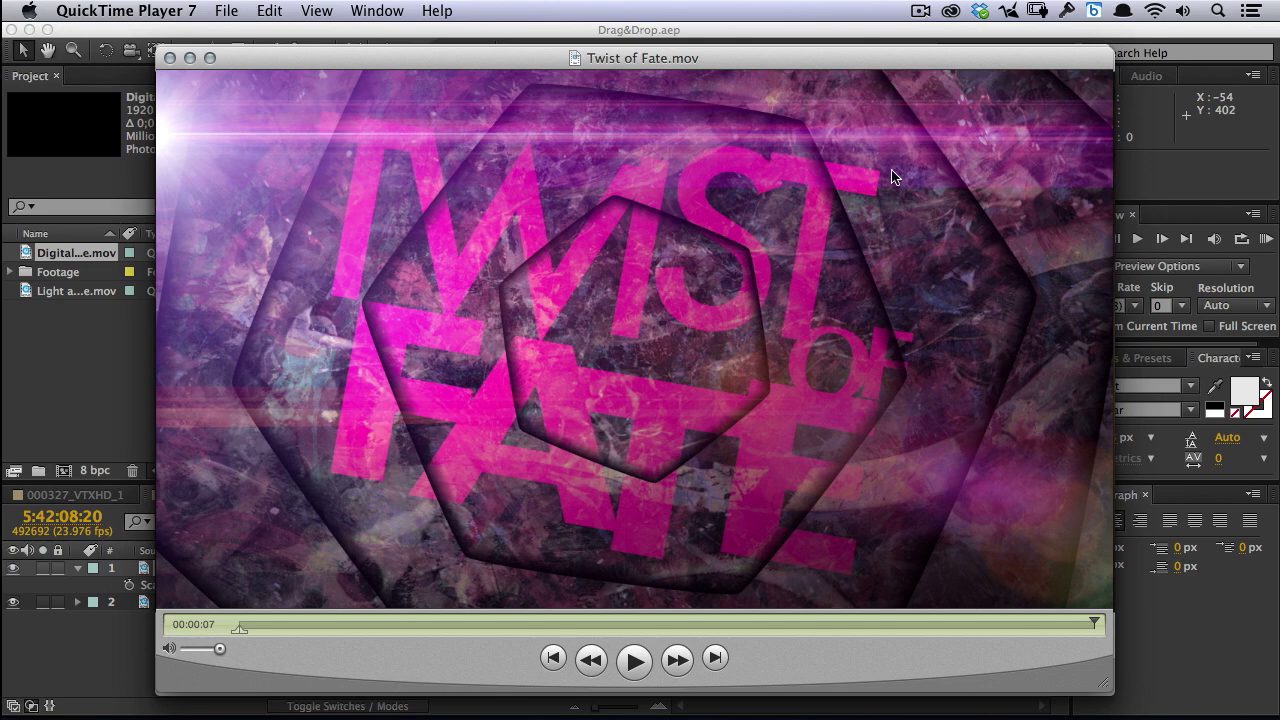
click(632, 660)
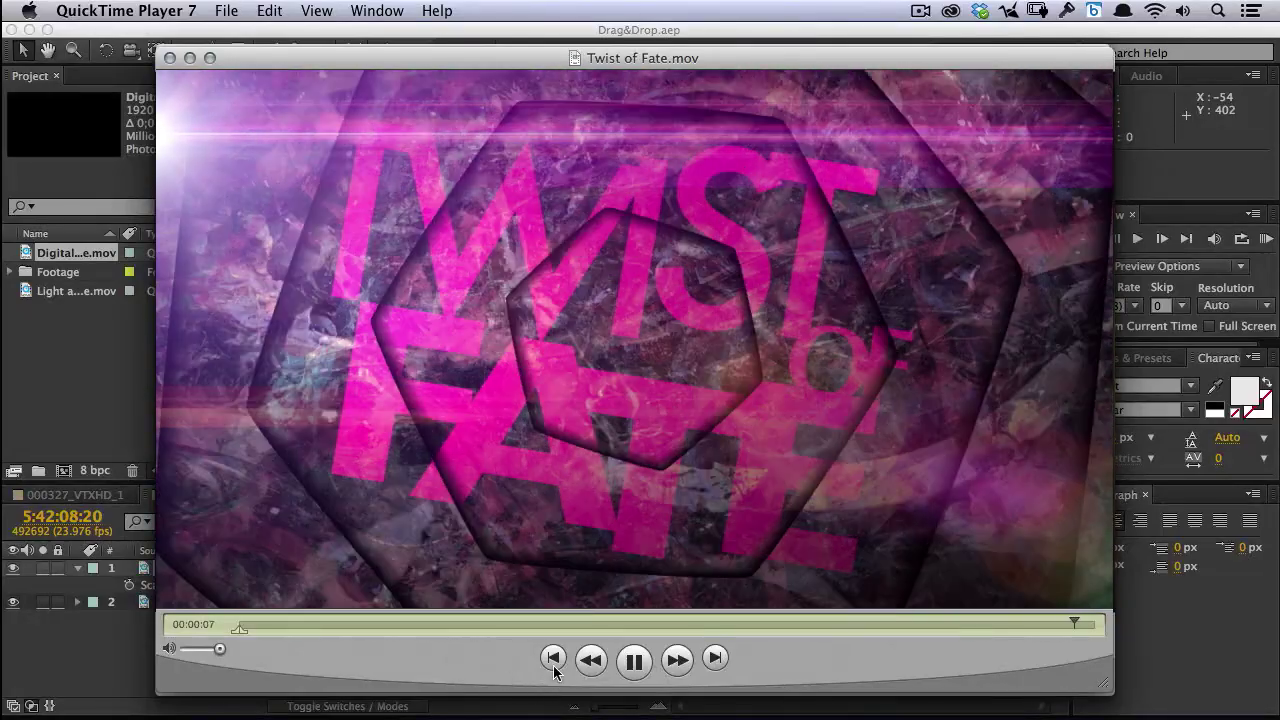
click(360, 10)
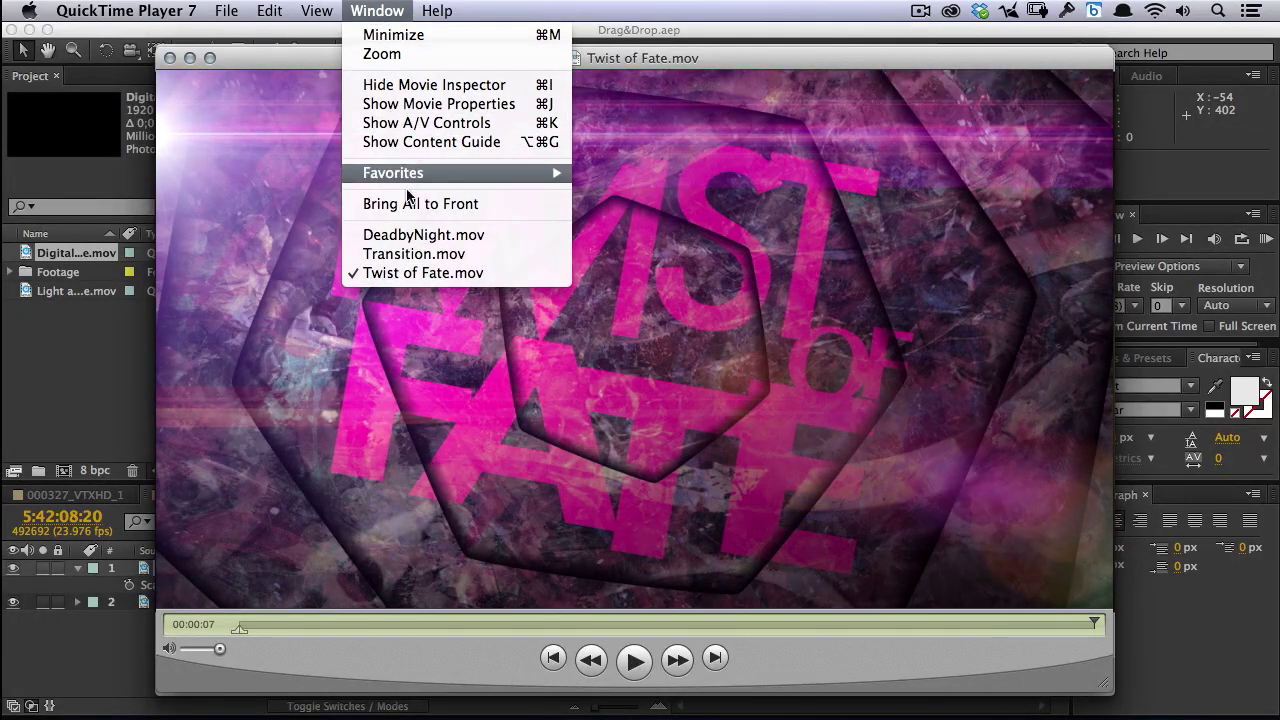
click(404, 254)
click(546, 667)
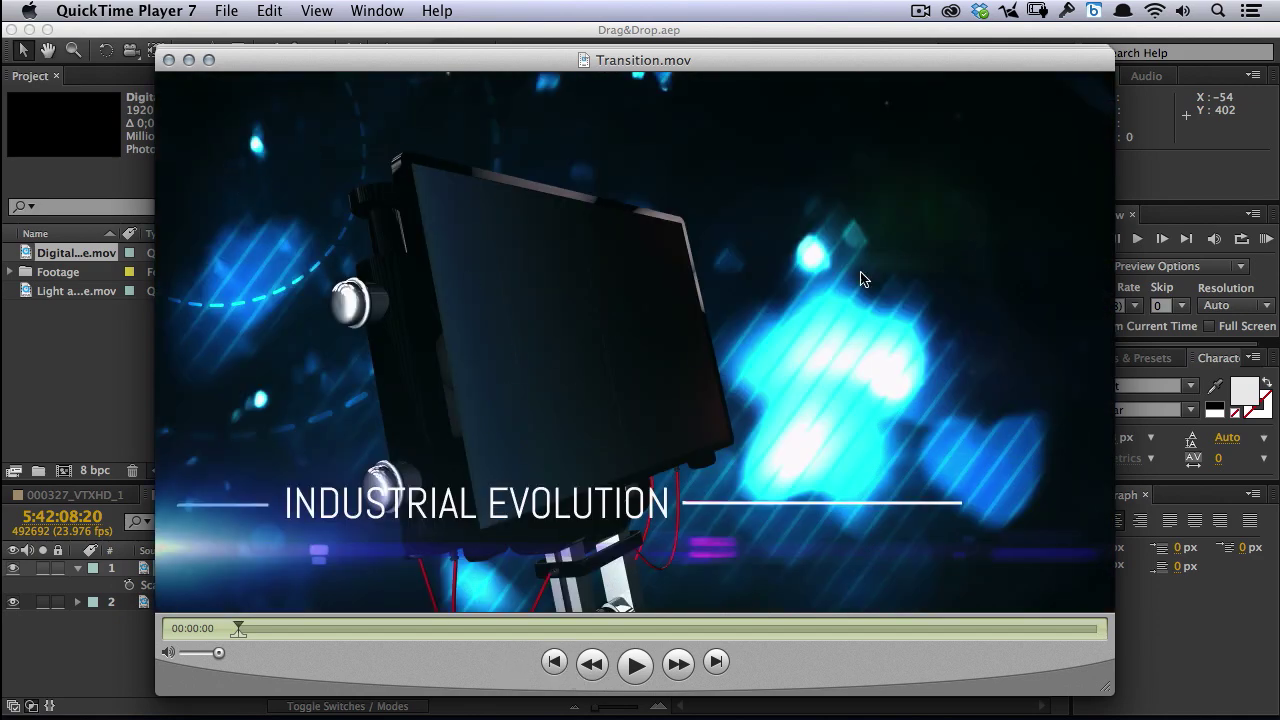
click(636, 677)
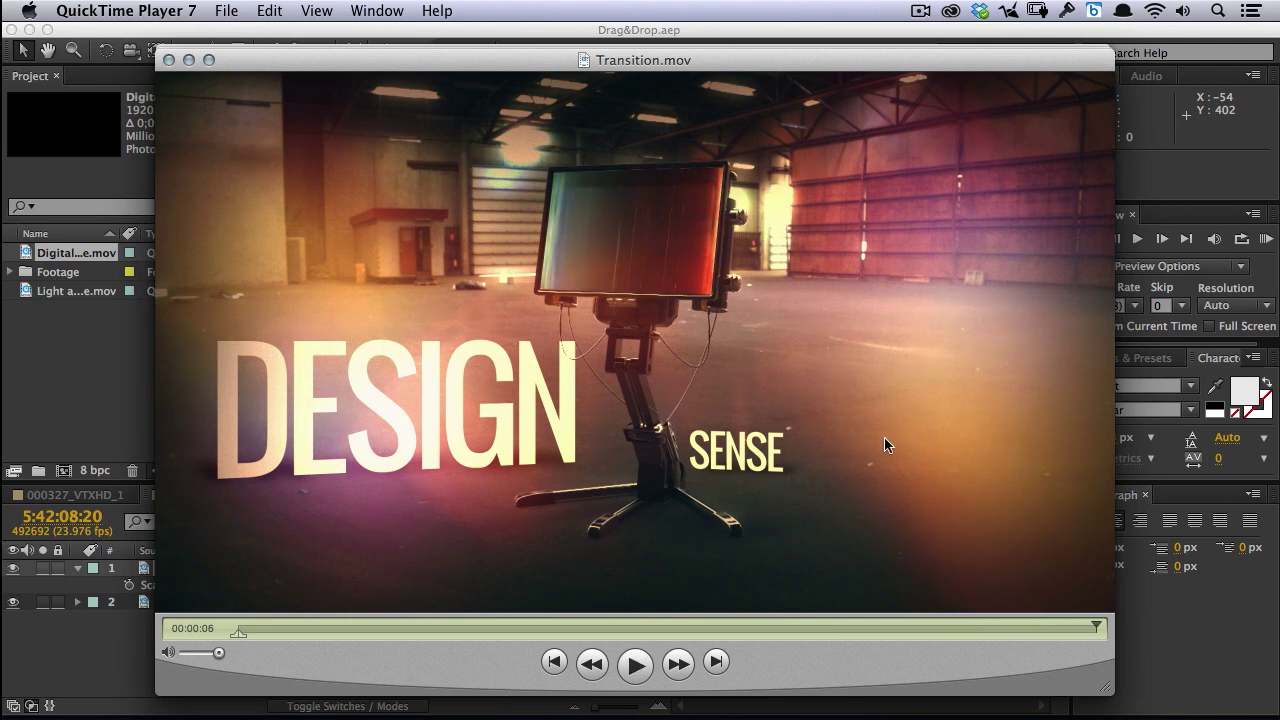
- Bring up the DeadbyNight.mov example and play it
key(super+Tab)
click(376, 8)
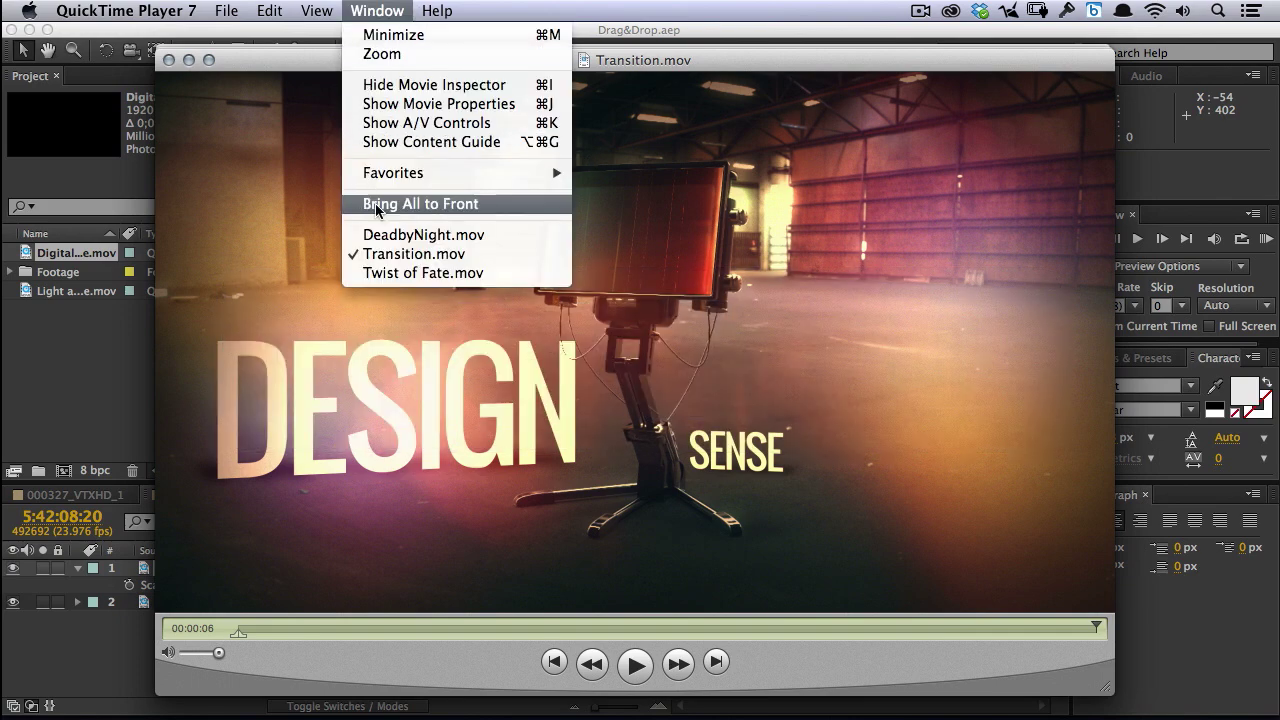
click(378, 232)
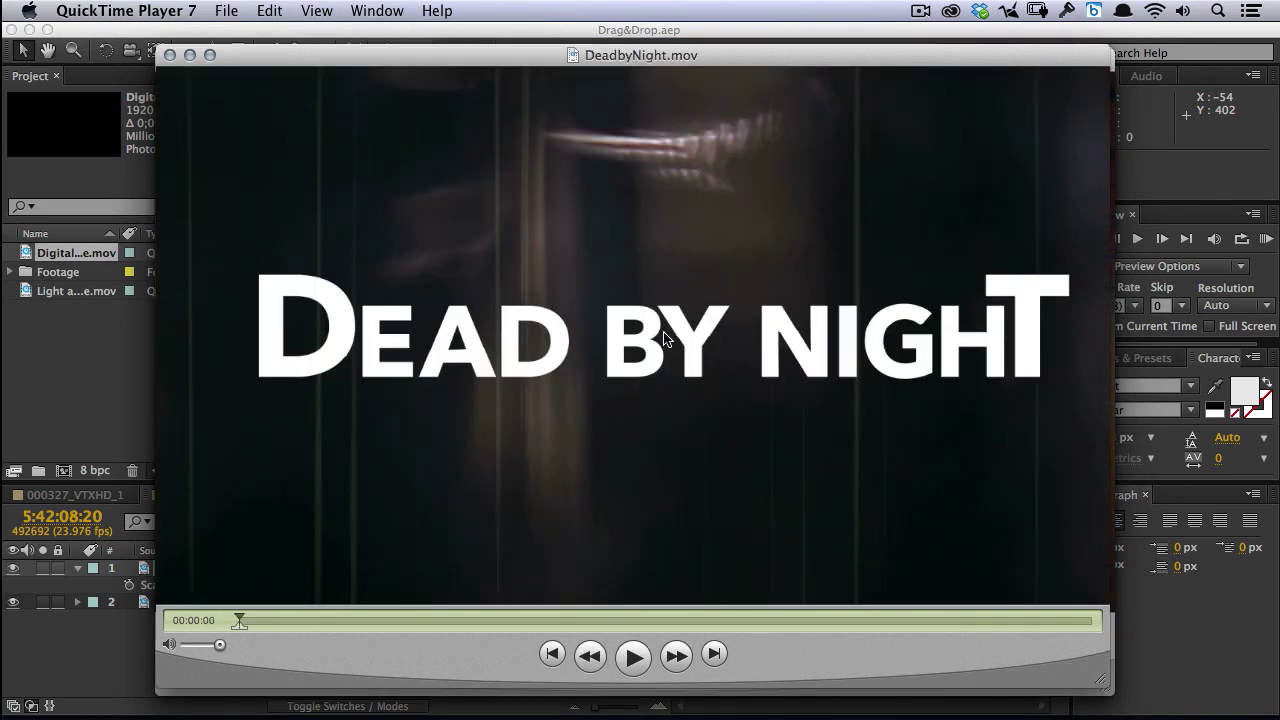
click(633, 656)
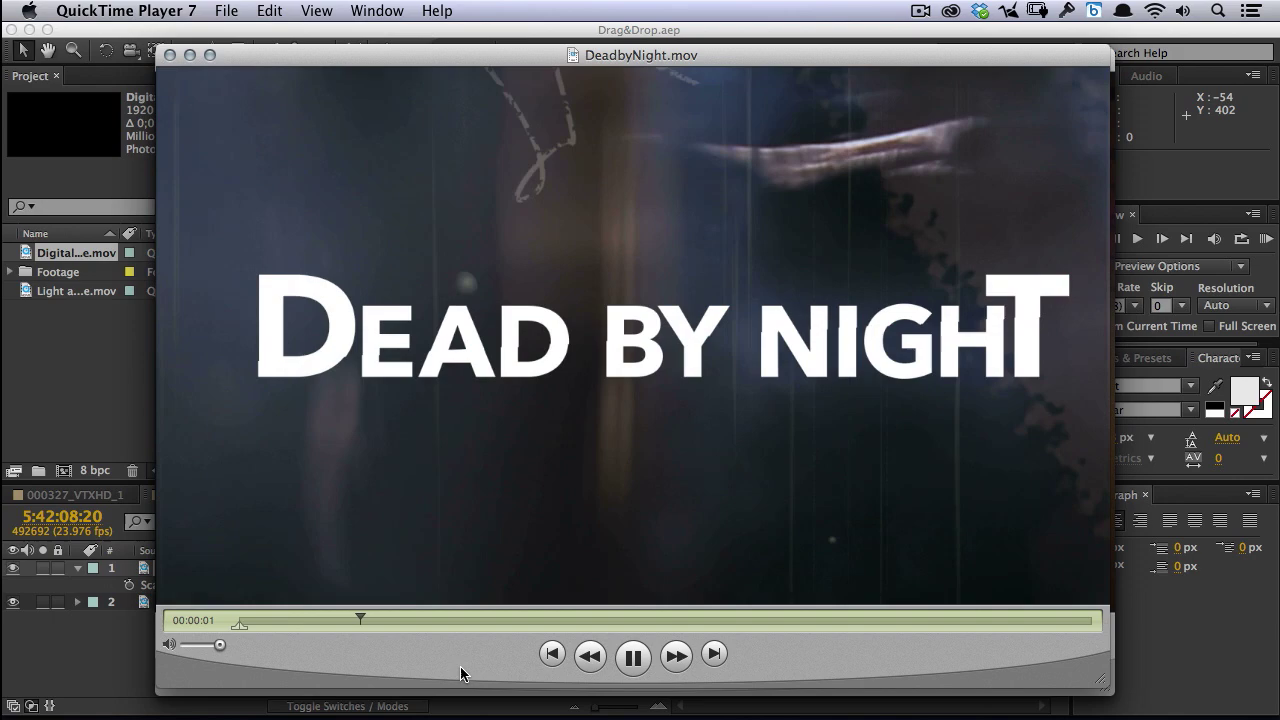